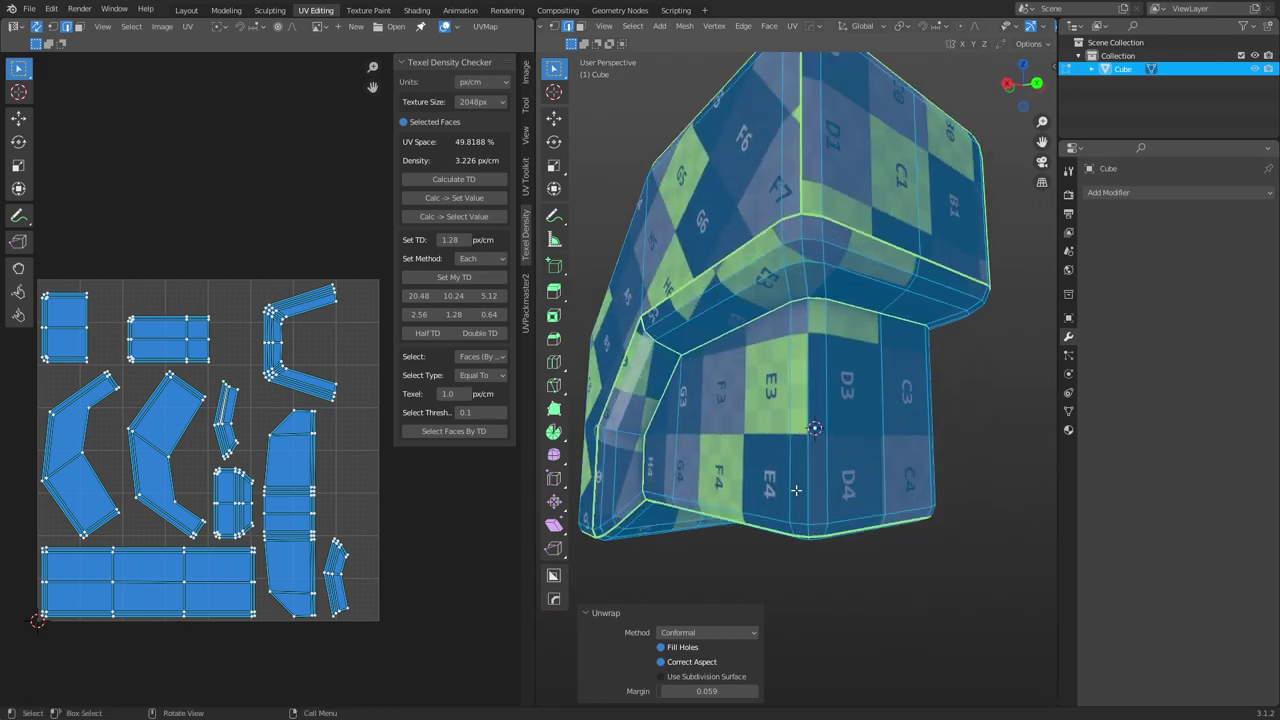
Step: Mark a seam along the vertical corner edge of the model's lower block
{"action": "left_click", "coordinate": [808, 320]}
{"action": "middle_click_drag", "start_coordinate": [828, 495], "coordinate": [728, 520]}
{"action": "left_click", "coordinate": [804, 454], "text": "alt"}
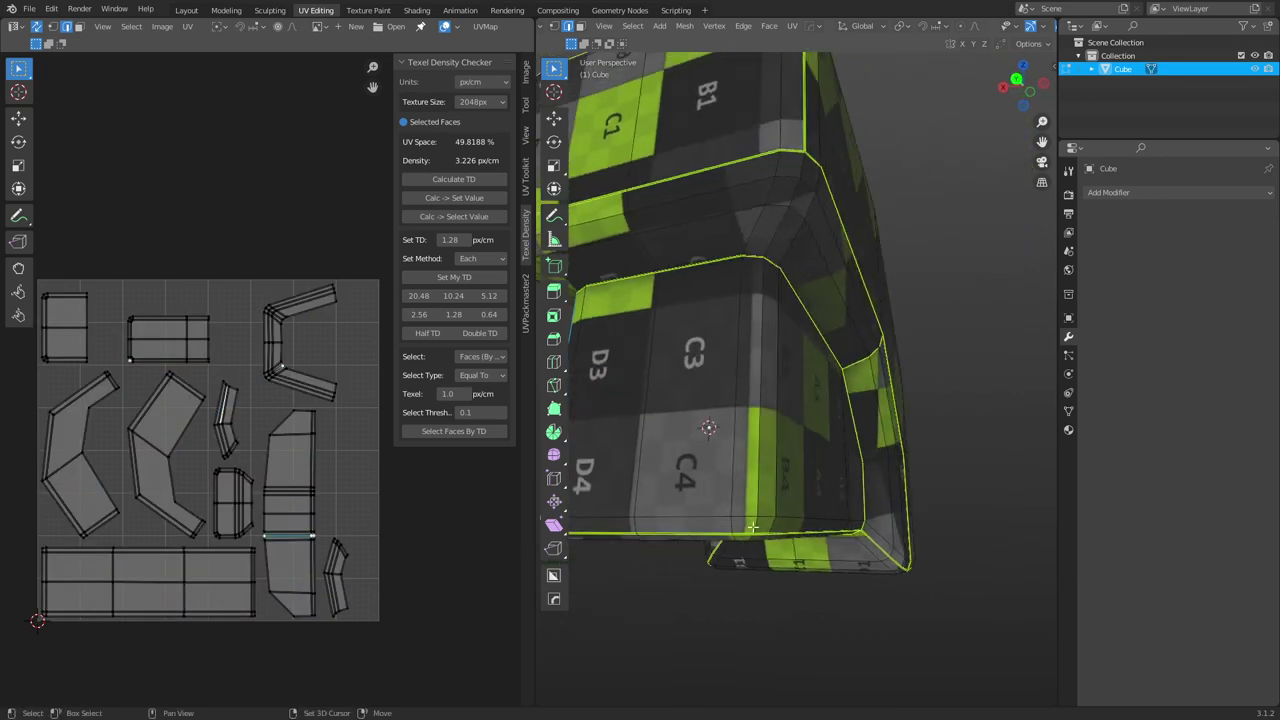
{"action": "left_click", "coordinate": [777, 466]}
{"action": "left_click", "coordinate": [829, 432]}
{"action": "right_click", "coordinate": [826, 442]}
{"action": "left_click", "coordinate": [826, 442]}
Step: Unwrap the whole mesh again with the Conformal method and reduce the island margin
{"action": "key", "text": "a"}
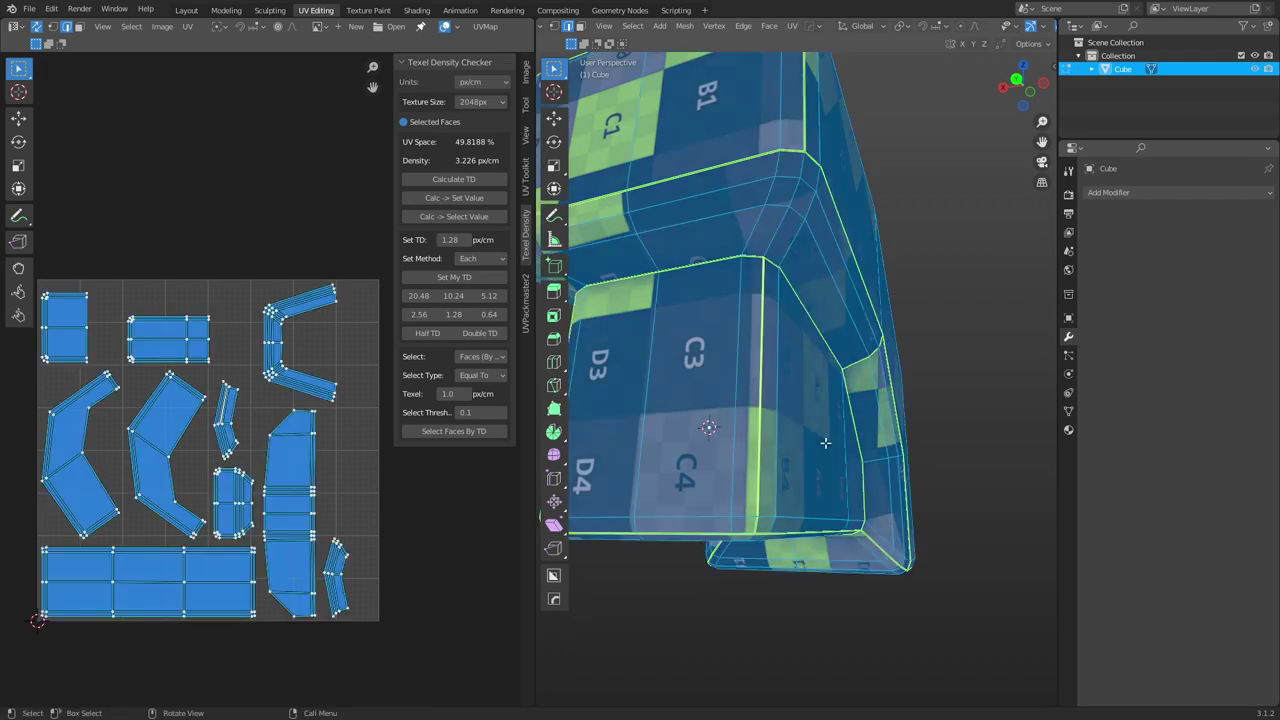
{"action": "key", "text": "u"}
{"action": "left_click", "coordinate": [825, 442]}
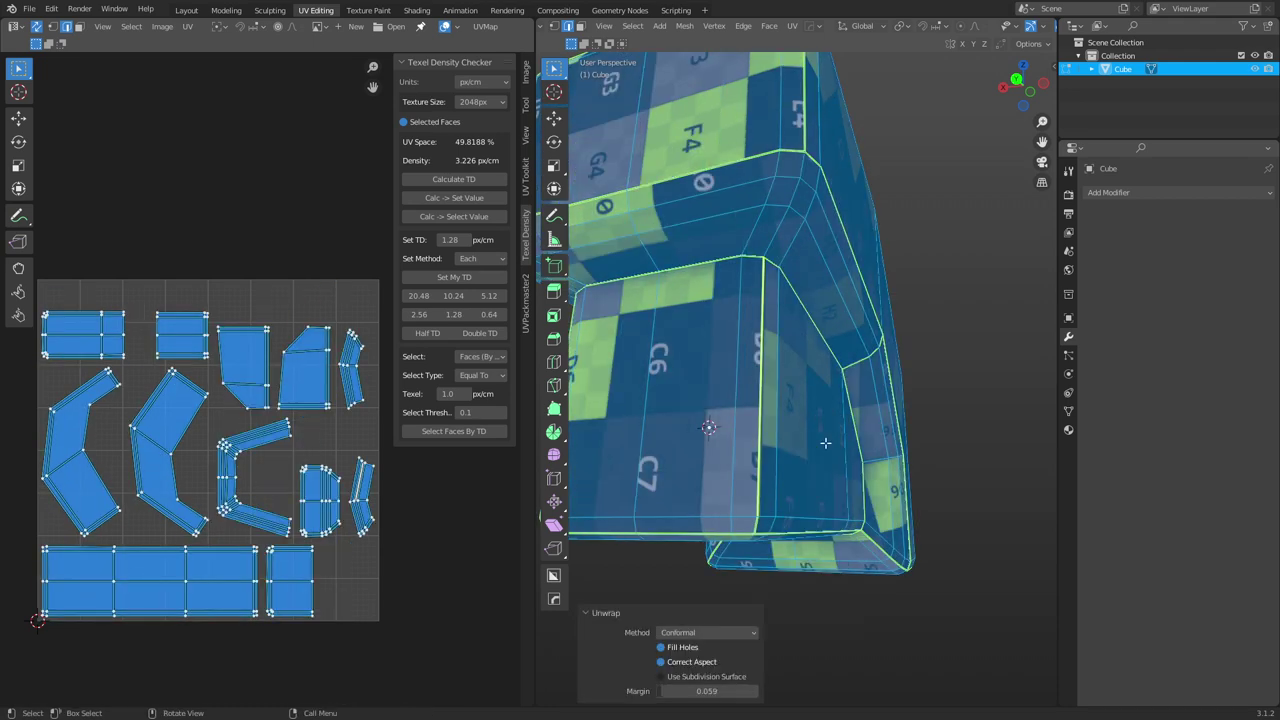
{"action": "left_click_drag", "start_coordinate": [712, 691], "coordinate": [674, 691]}
Step: Calculate the texel density of the whole mesh and inspect the checker pattern from the other side
{"action": "key", "text": "a"}
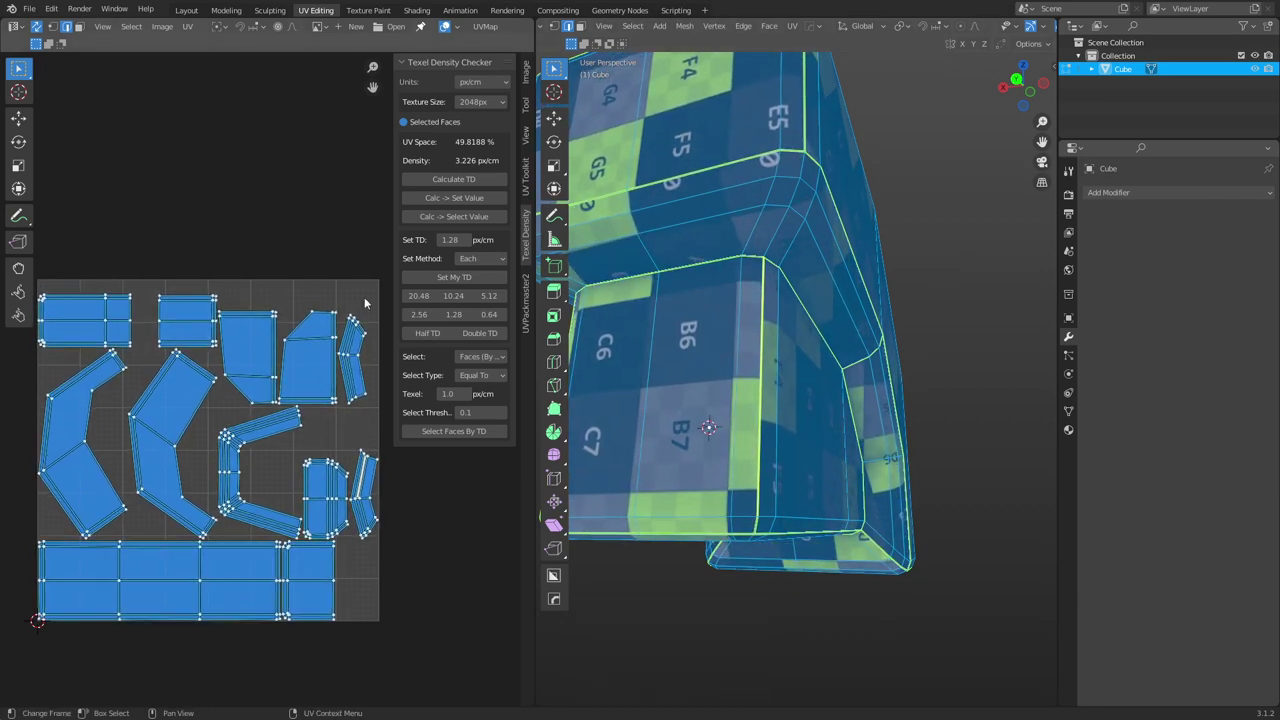
{"action": "left_click", "coordinate": [430, 180]}
{"action": "scroll", "coordinate": [877, 429], "scroll_direction": "down", "scroll_amount": 5}
{"action": "middle_click_drag", "start_coordinate": [877, 429], "coordinate": [752, 495]}
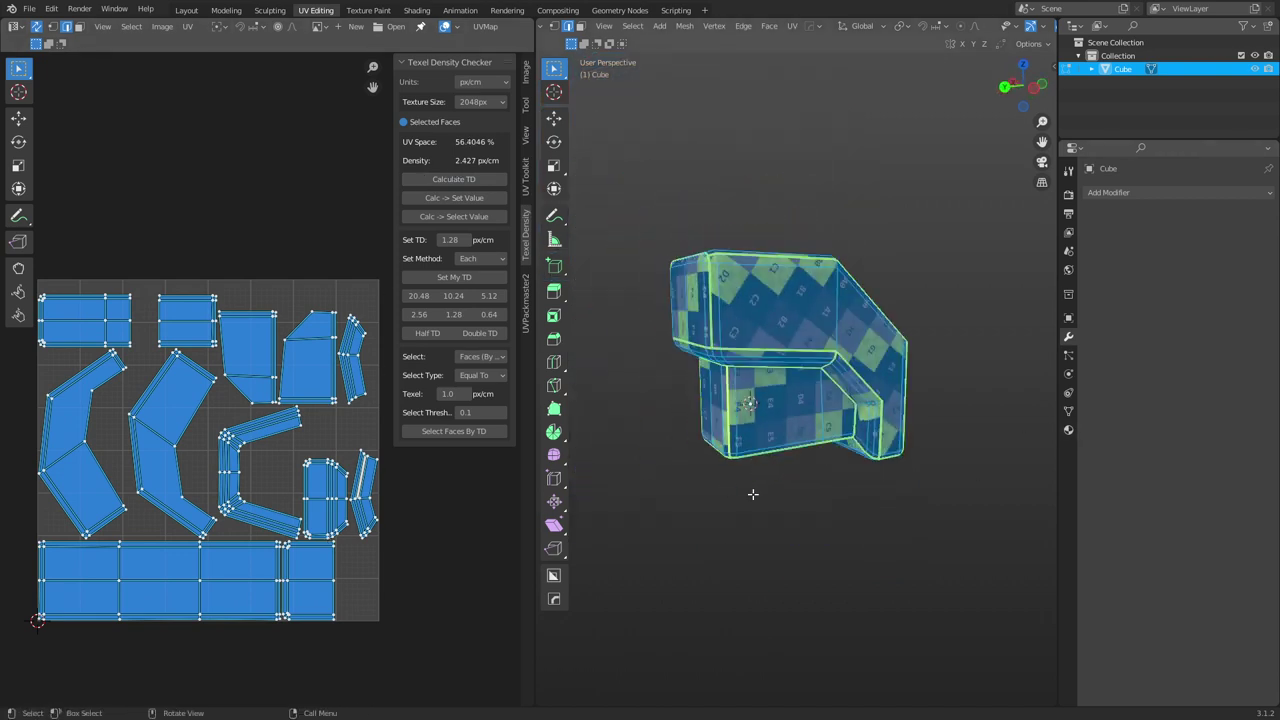
{"action": "middle_click_drag", "start_coordinate": [600, 525], "coordinate": [651, 519], "text": "shift"}
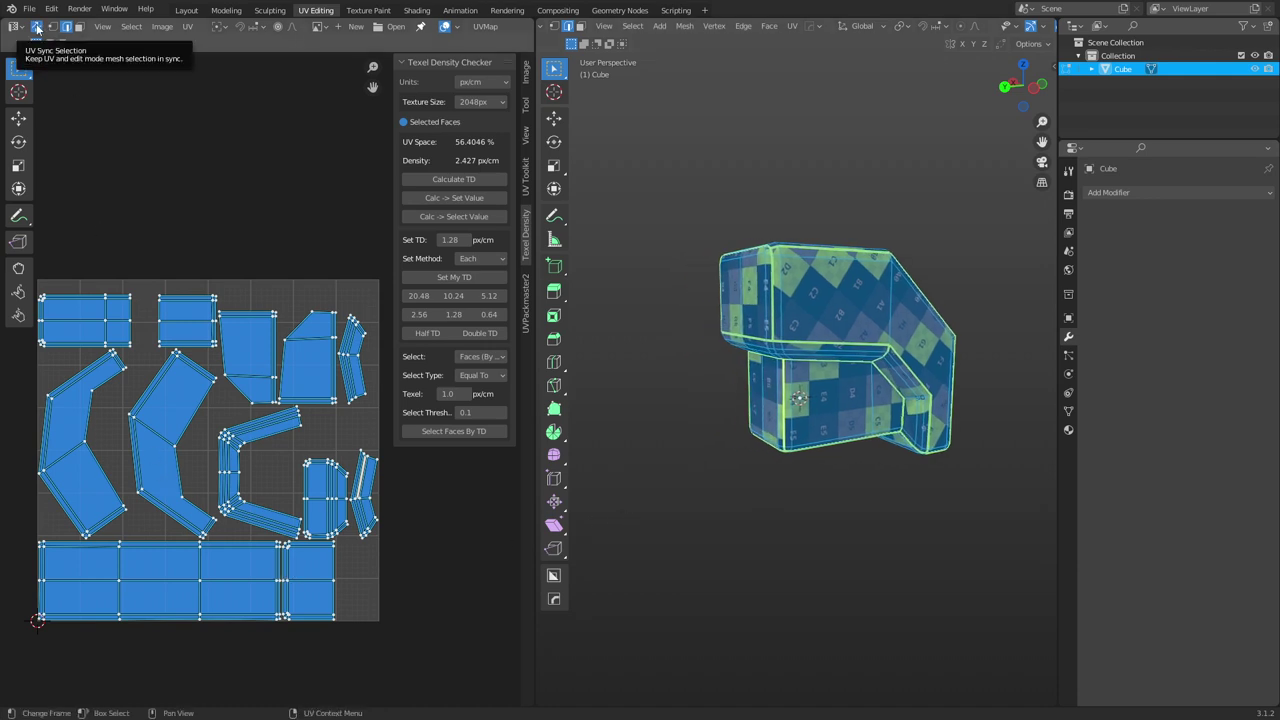
Step: Turn off UV sync selection, switch to island selection mode and select the leftmost curved island
{"action": "left_click", "coordinate": [37, 28]}
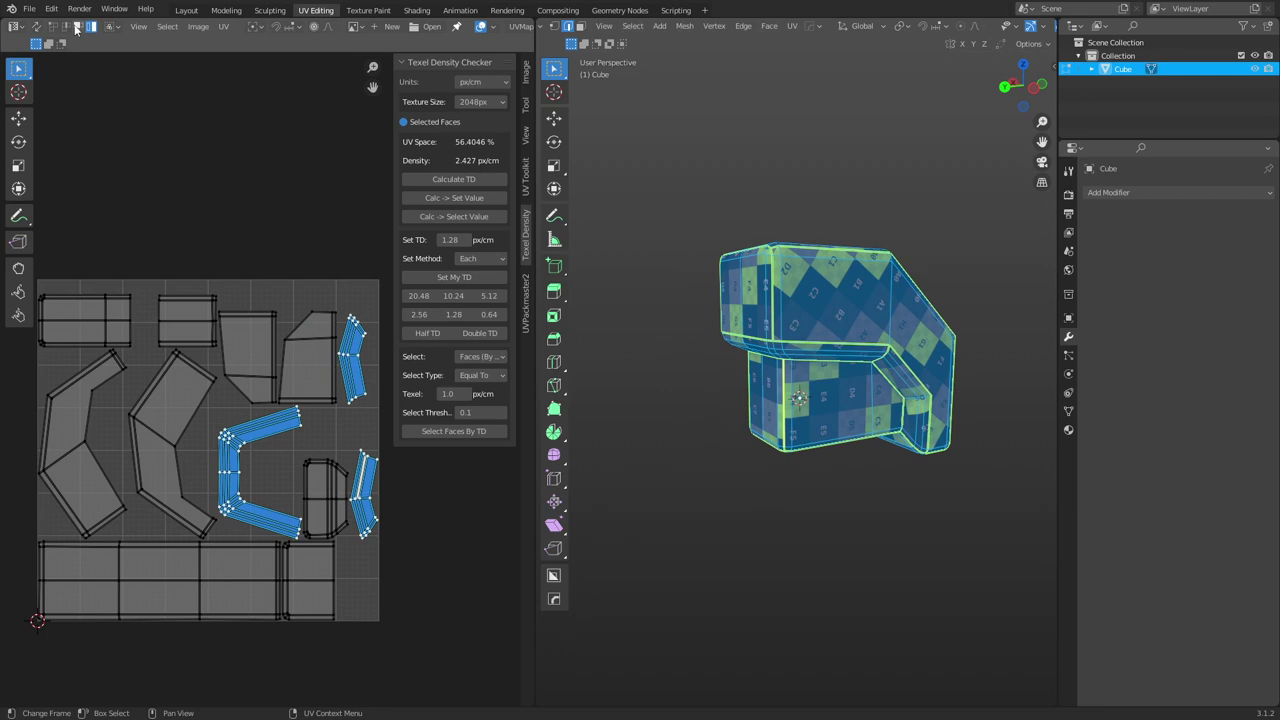
{"action": "left_click", "coordinate": [90, 27]}
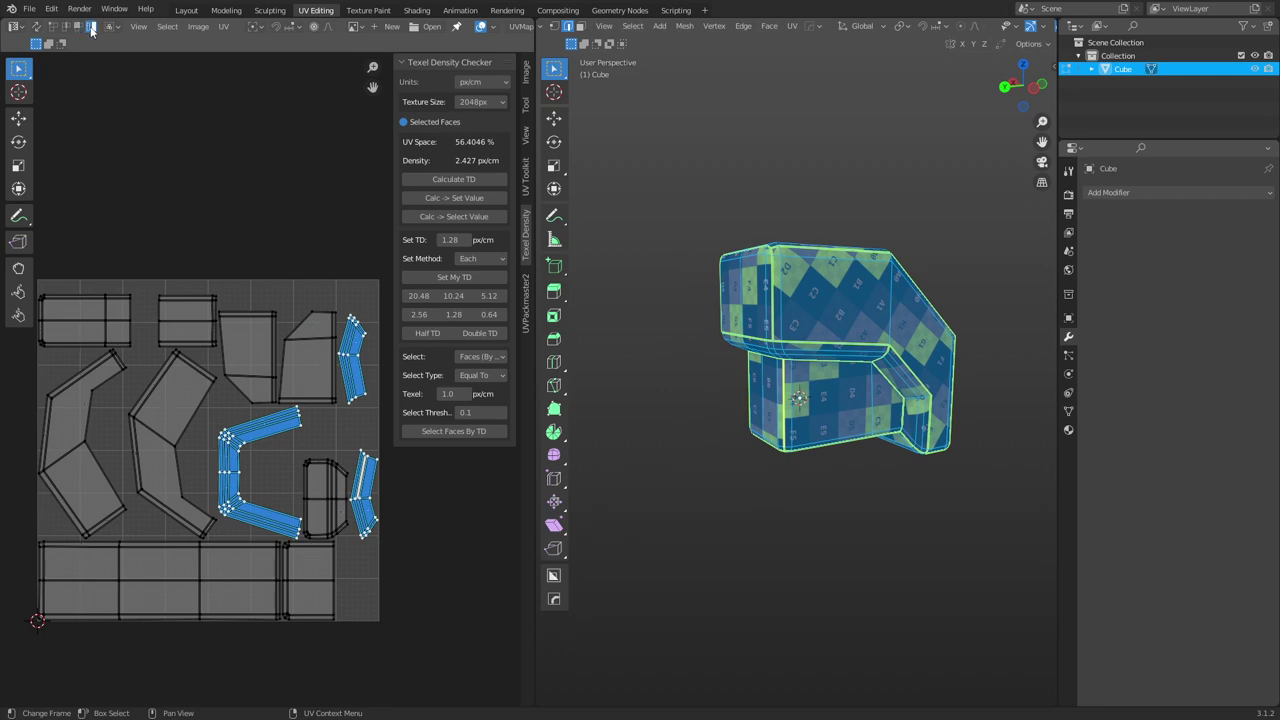
{"action": "left_click", "coordinate": [96, 400]}
{"action": "scroll", "coordinate": [207, 432], "scroll_direction": "down", "scroll_amount": 3}
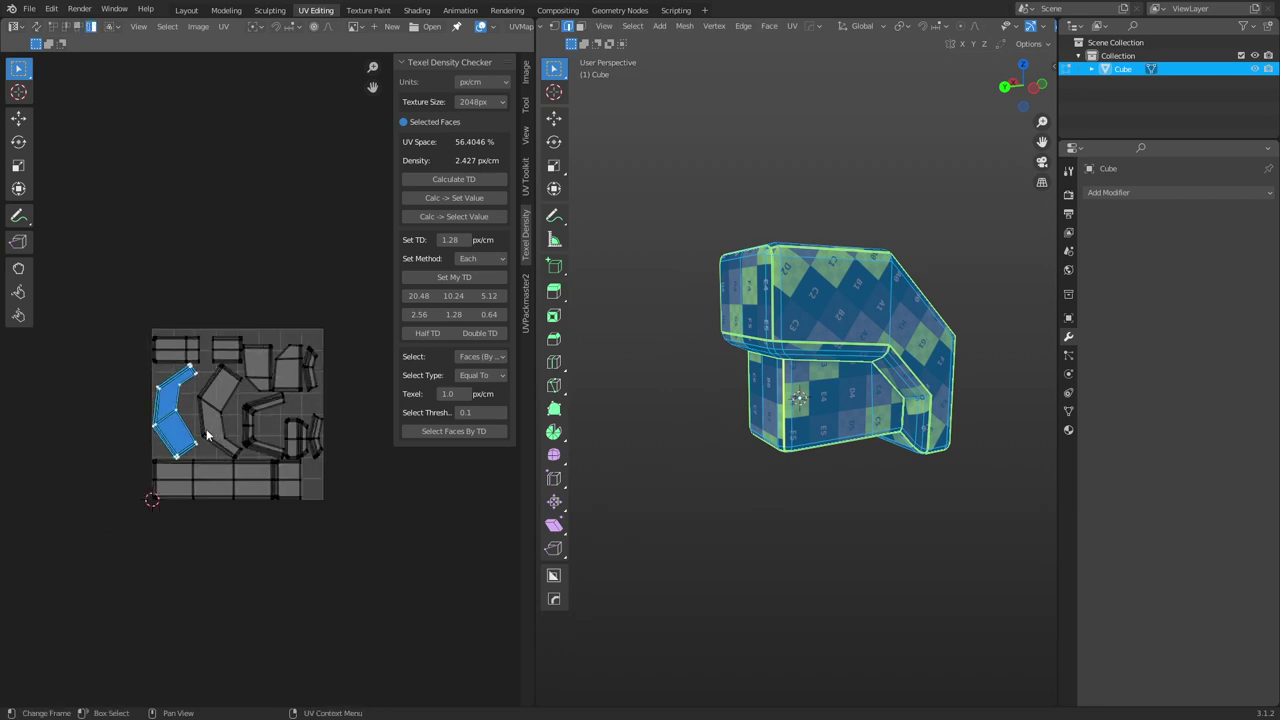
{"action": "scroll", "coordinate": [310, 431], "scroll_direction": "up", "scroll_amount": 1}
{"action": "middle_click_drag", "start_coordinate": [331, 447], "coordinate": [352, 462]}
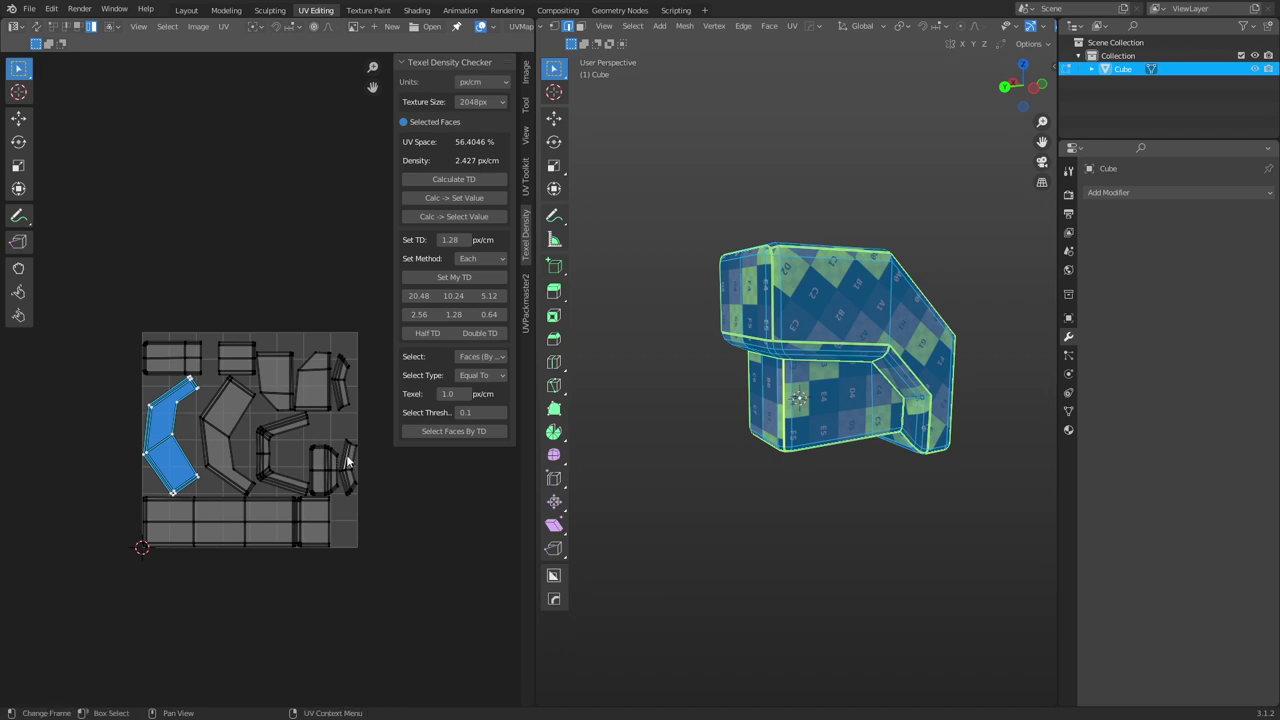
Step: Show the UV vertex coordinates and move all UV islands out of the UV square to its left side
{"action": "left_click", "coordinate": [526, 72]}
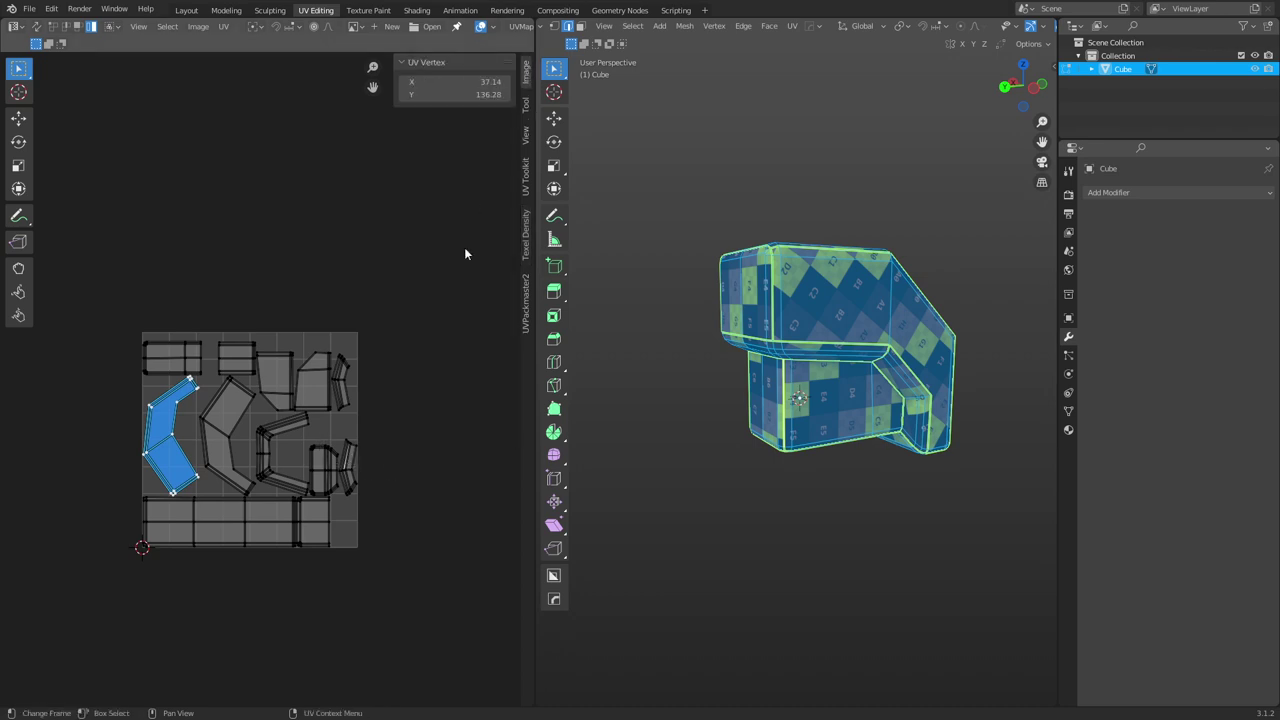
{"action": "key", "text": "a"}
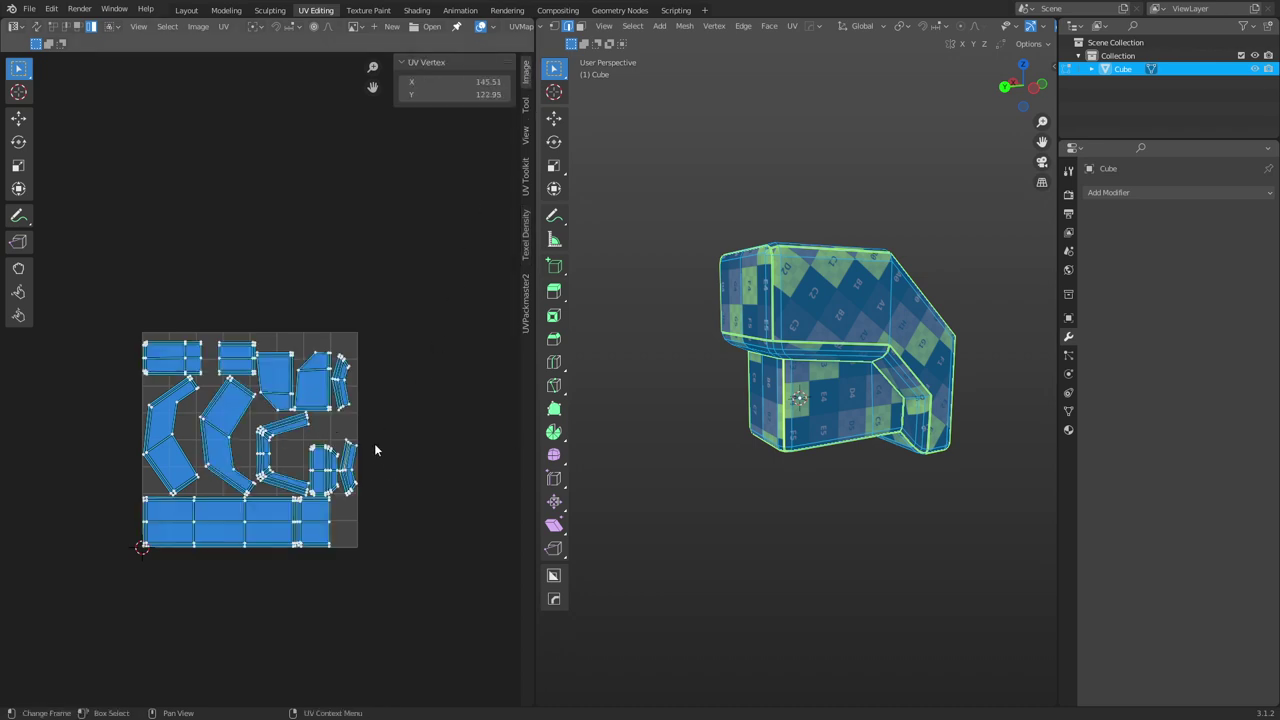
{"action": "key", "text": "g"}
{"action": "left_click", "coordinate": [150, 436]}
{"action": "middle_click_drag", "start_coordinate": [151, 437], "coordinate": [393, 442]}
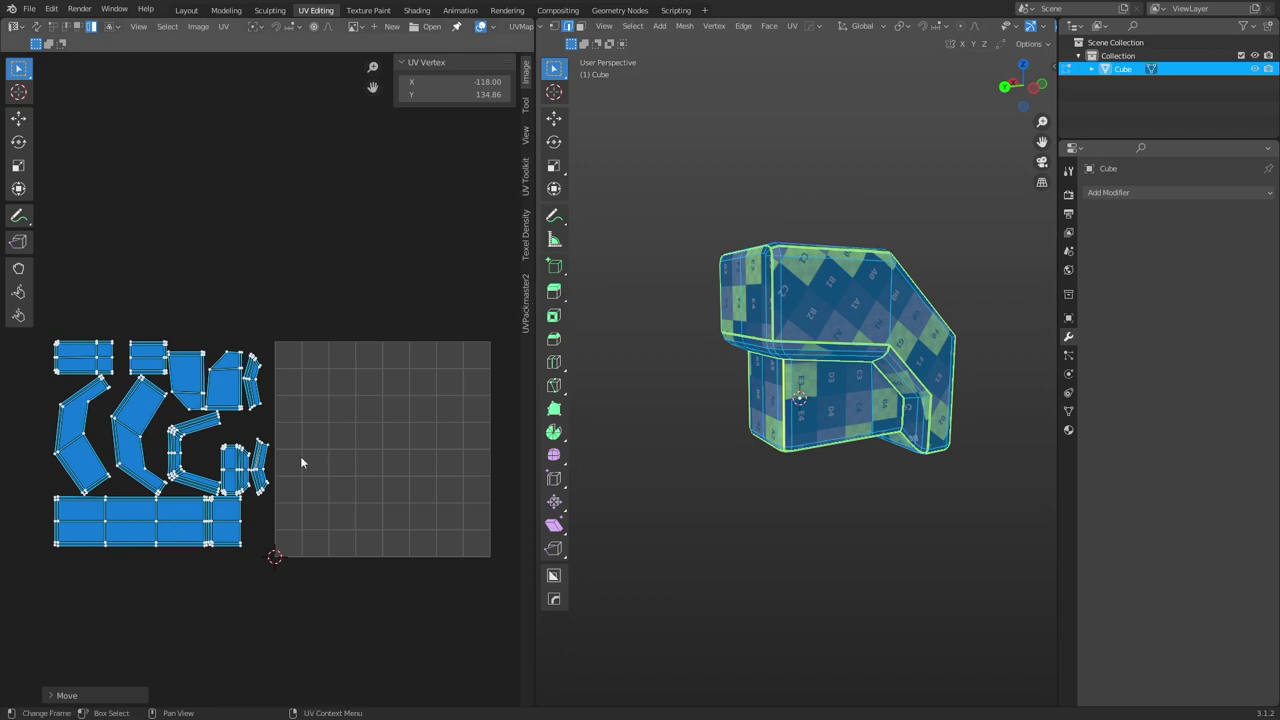
{"action": "middle_click_drag", "start_coordinate": [406, 417], "coordinate": [421, 403]}
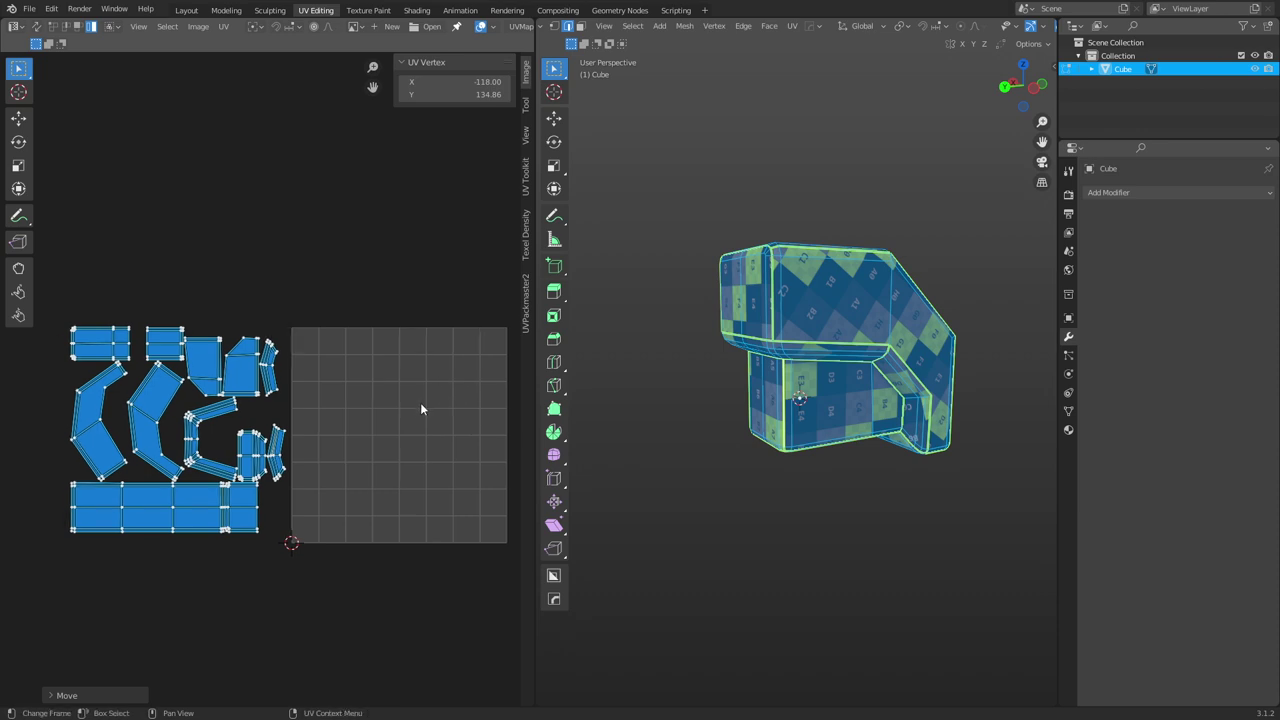
Step: Enable Heuristic with Advanced Heuristic in UVPackmaster2 and pack all the UV islands
{"action": "left_click", "coordinate": [524, 316]}
{"action": "left_click", "coordinate": [430, 531]}
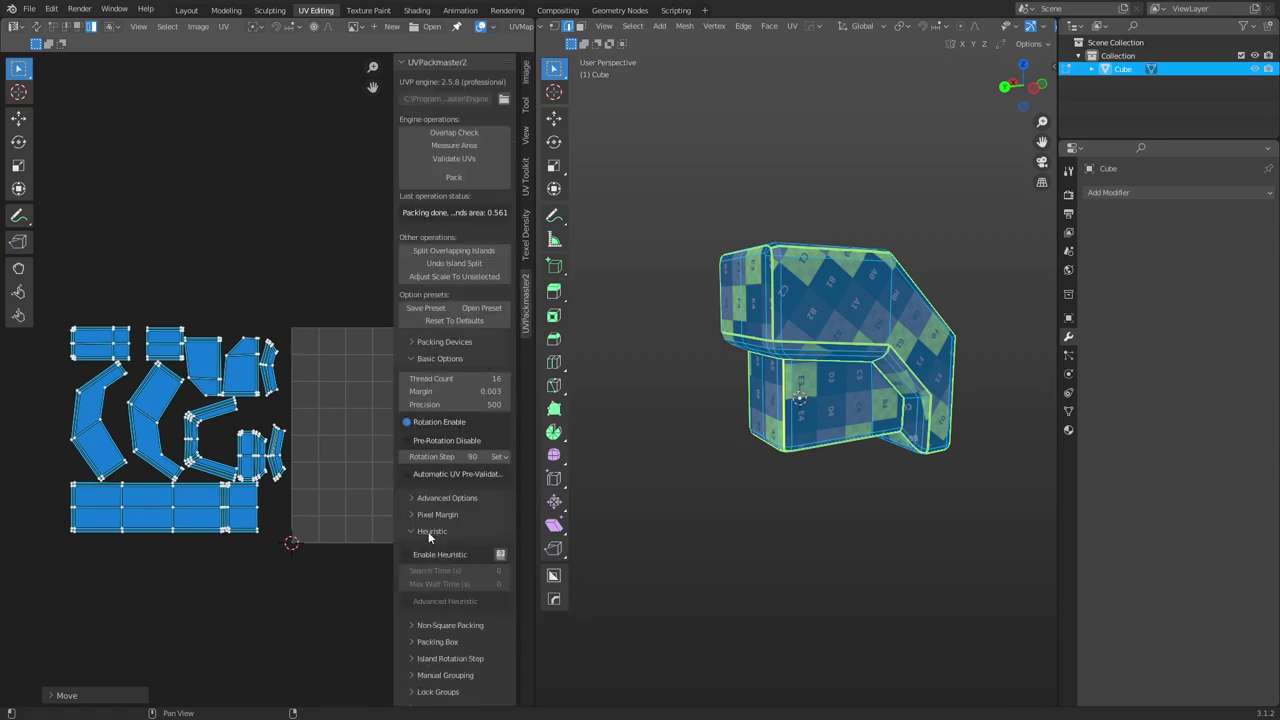
{"action": "left_click", "coordinate": [437, 556]}
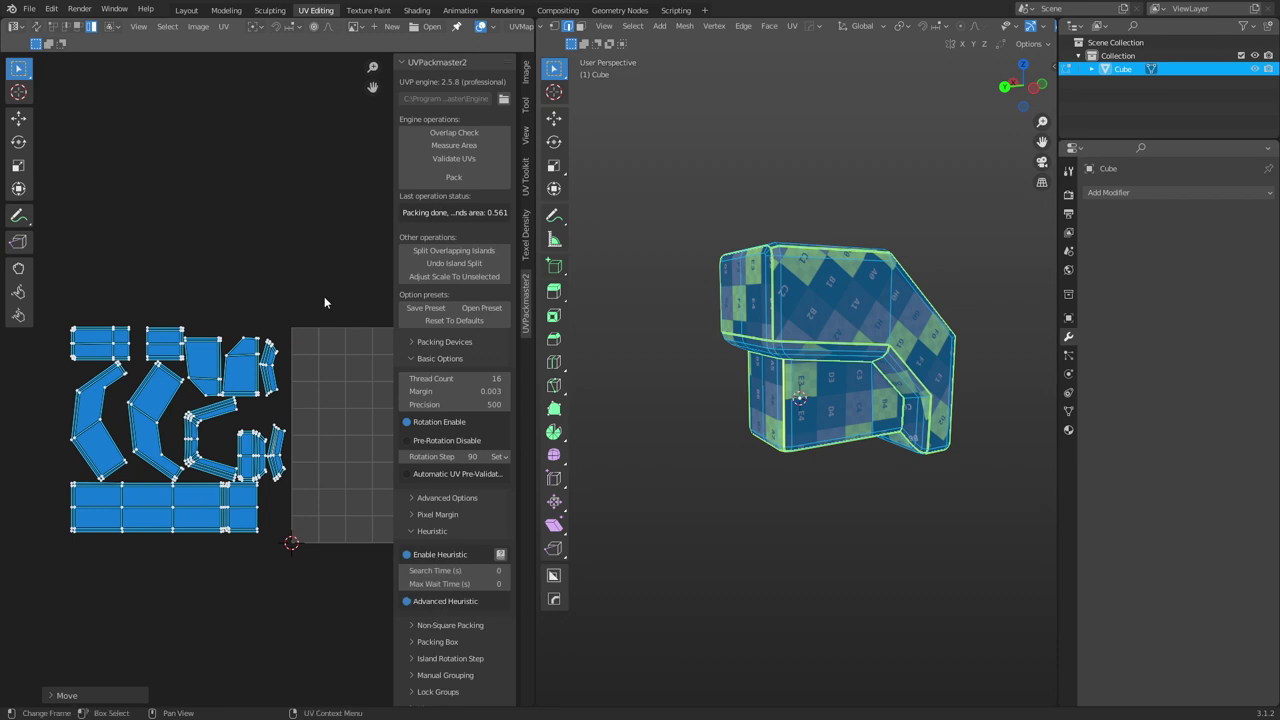
{"action": "middle_click_drag", "start_coordinate": [297, 324], "coordinate": [277, 326]}
{"action": "left_click", "coordinate": [444, 182]}
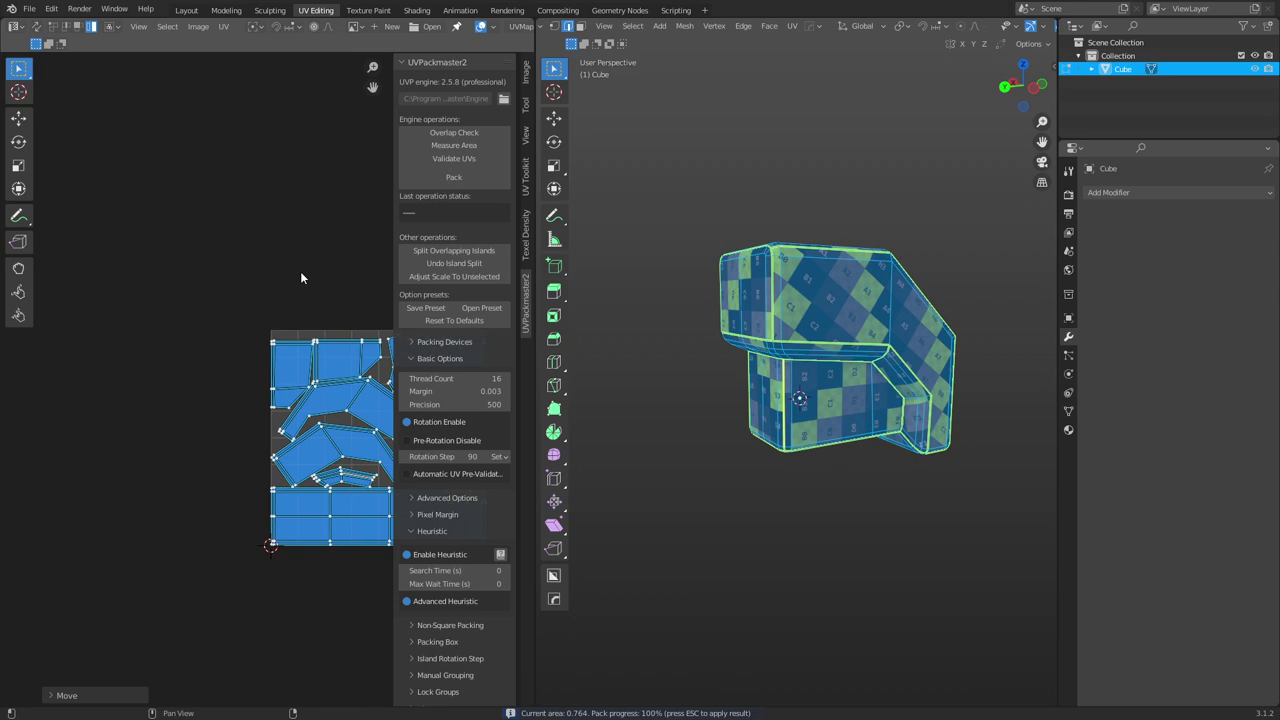
Step: Set the packing margin to 0.006, pack the UV islands again and apply the result
{"action": "left_click", "coordinate": [506, 391]}
{"action": "left_click", "coordinate": [506, 391]}
{"action": "left_click", "coordinate": [460, 180]}
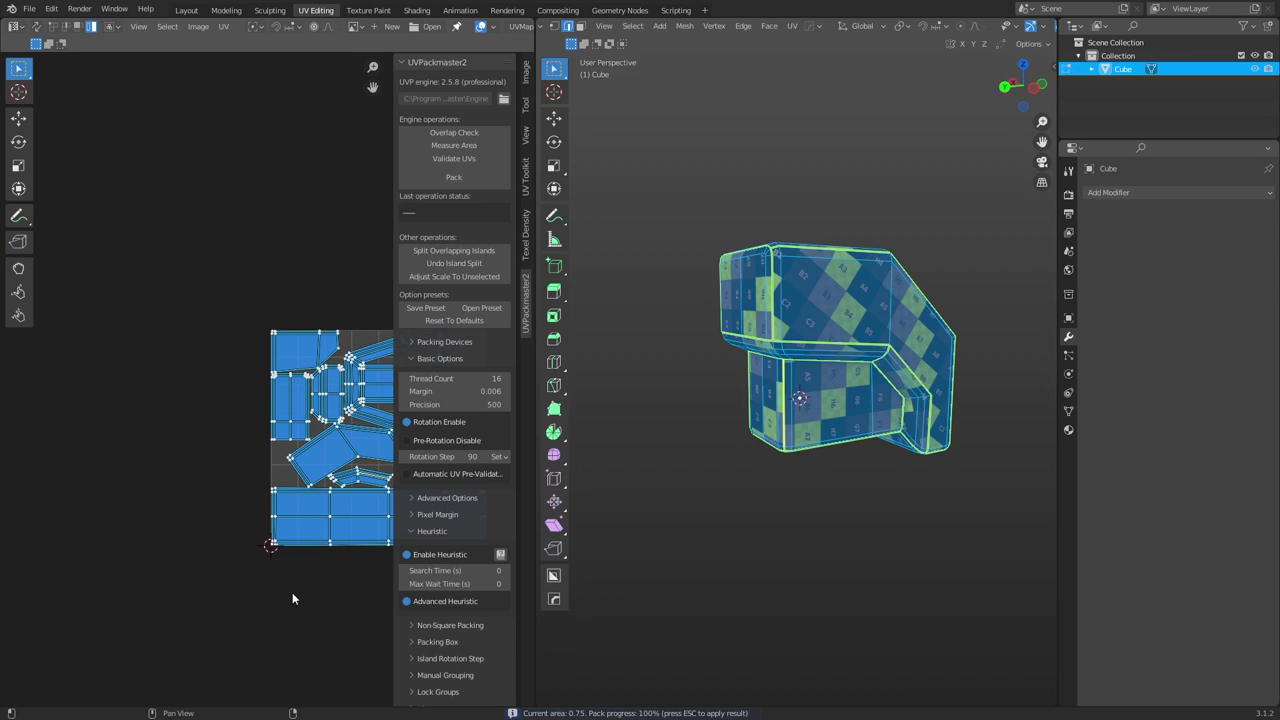
{"action": "key", "text": "Escape"}
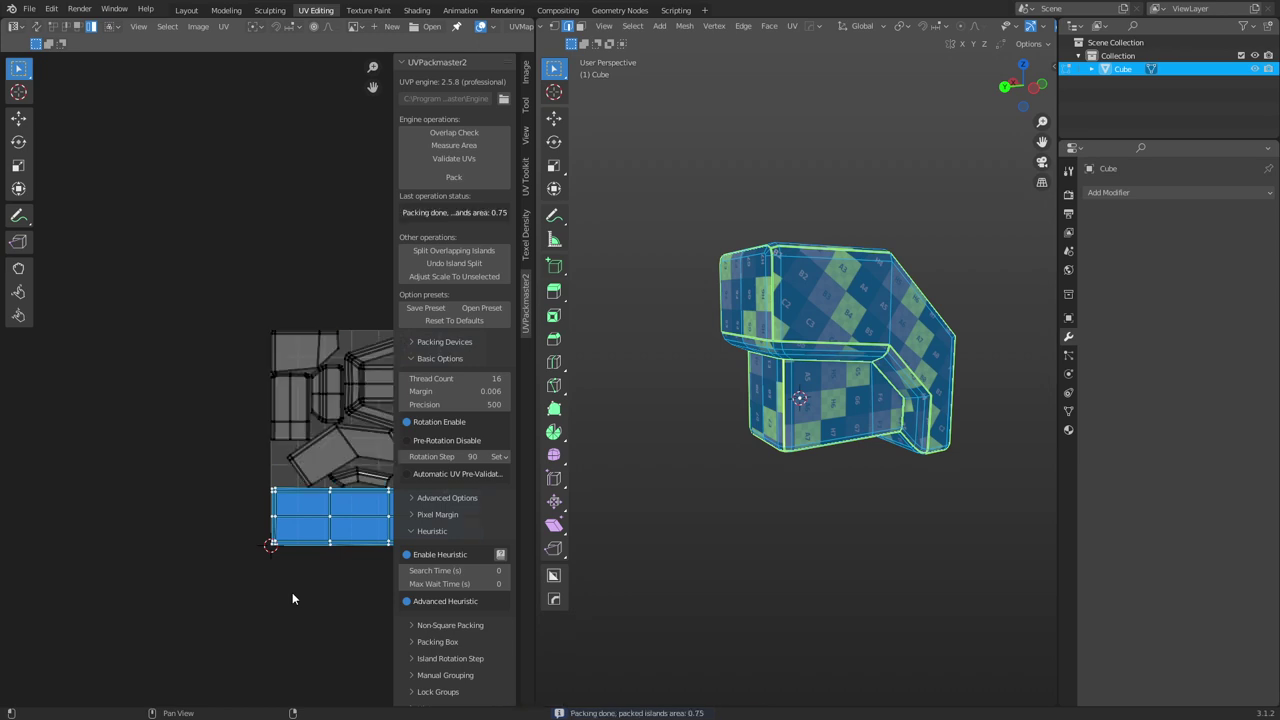
Step: Inspect the packed layout, select all UV islands and unwrap them again
{"action": "middle_click_drag", "start_coordinate": [274, 538], "coordinate": [249, 484], "text": "shift"}
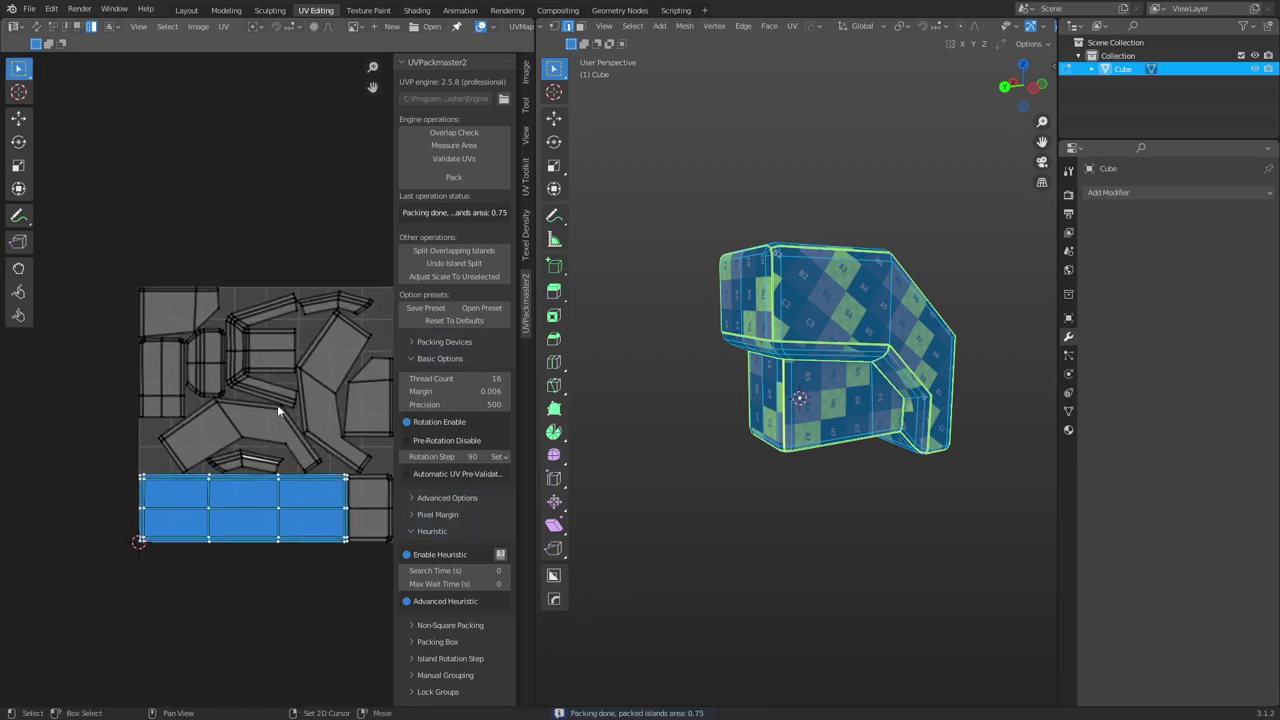
{"action": "middle_click_drag", "start_coordinate": [277, 403], "coordinate": [226, 425]}
{"action": "scroll", "coordinate": [290, 485], "scroll_direction": "up", "scroll_amount": 2}
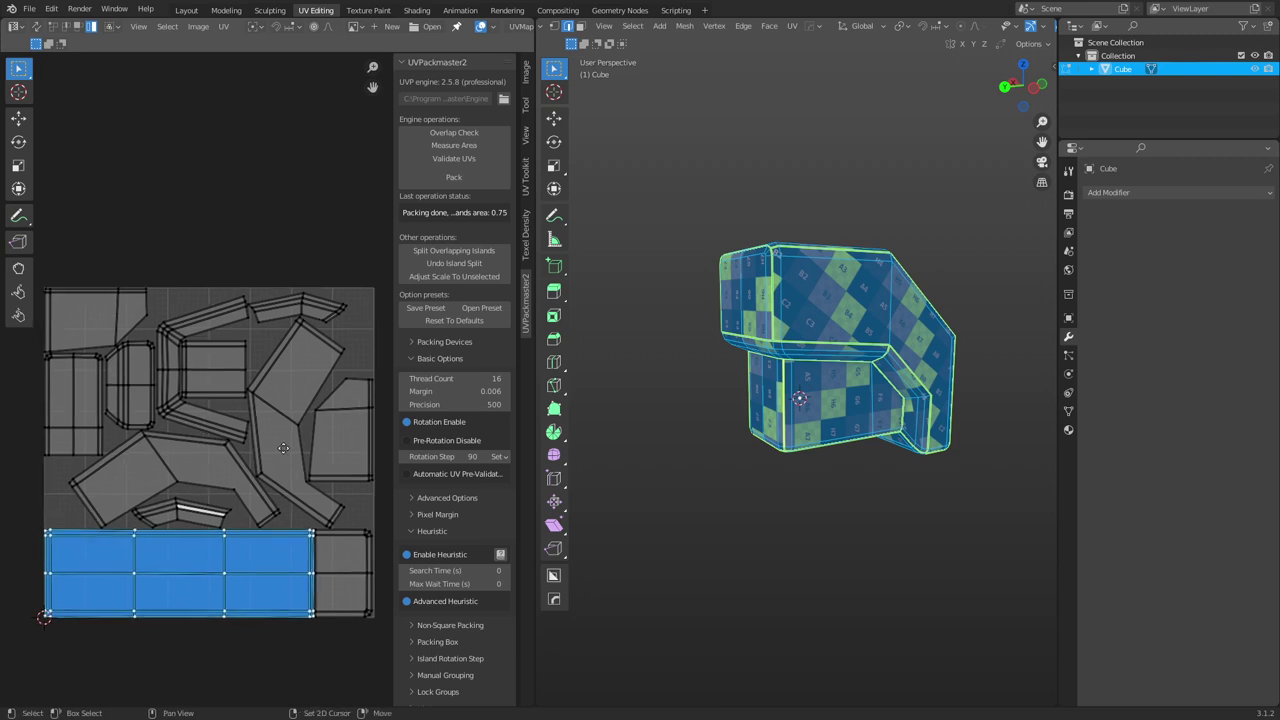
{"action": "middle_click_drag", "start_coordinate": [284, 474], "coordinate": [296, 470]}
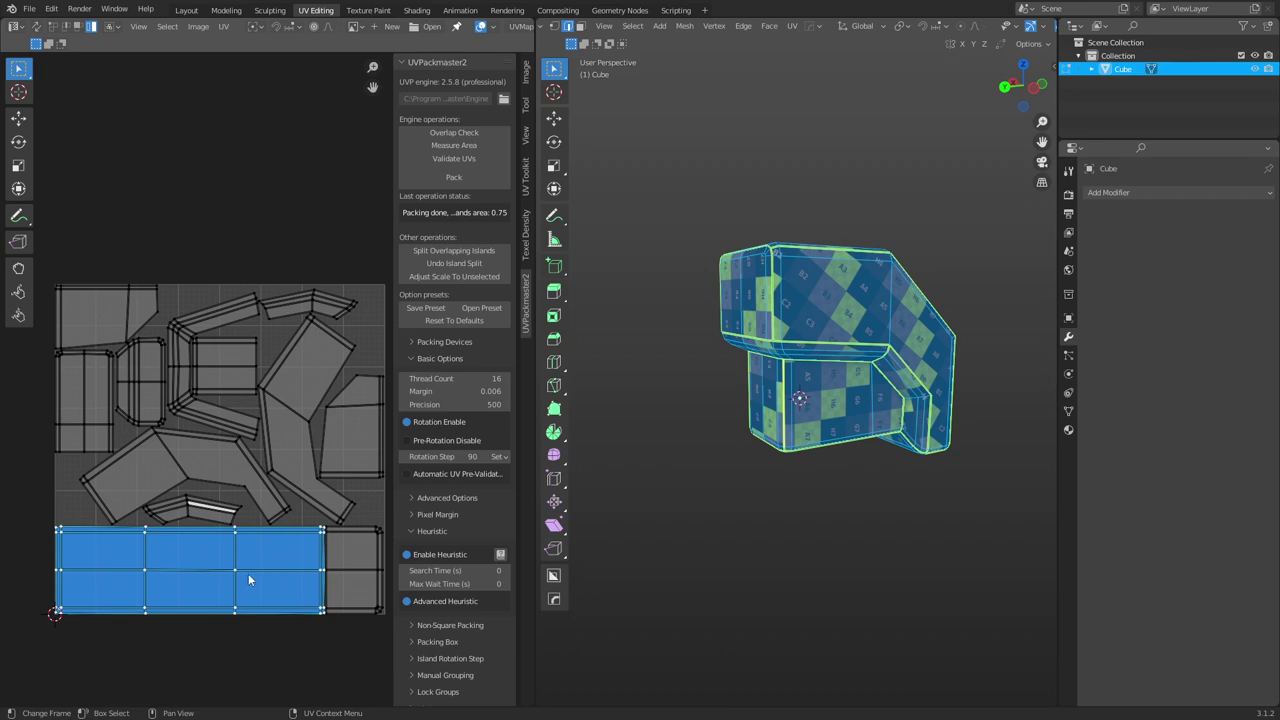
{"action": "key", "text": "a"}
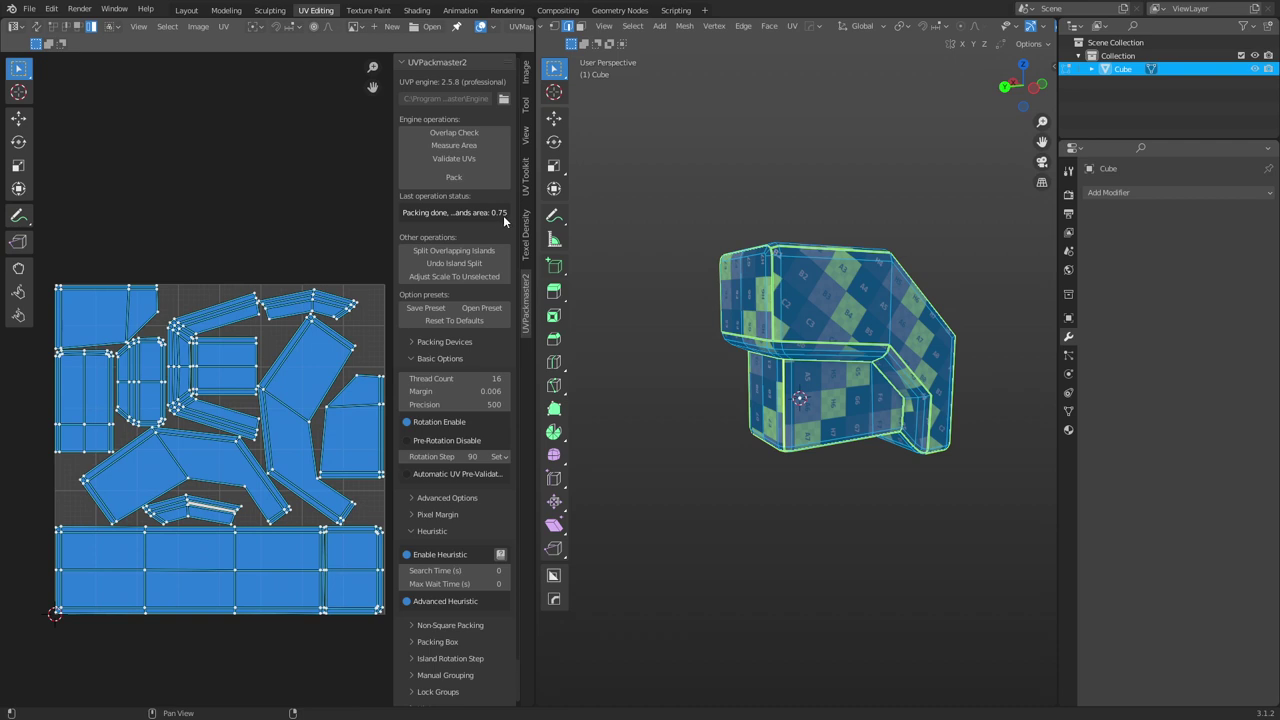
{"action": "key", "text": "u"}
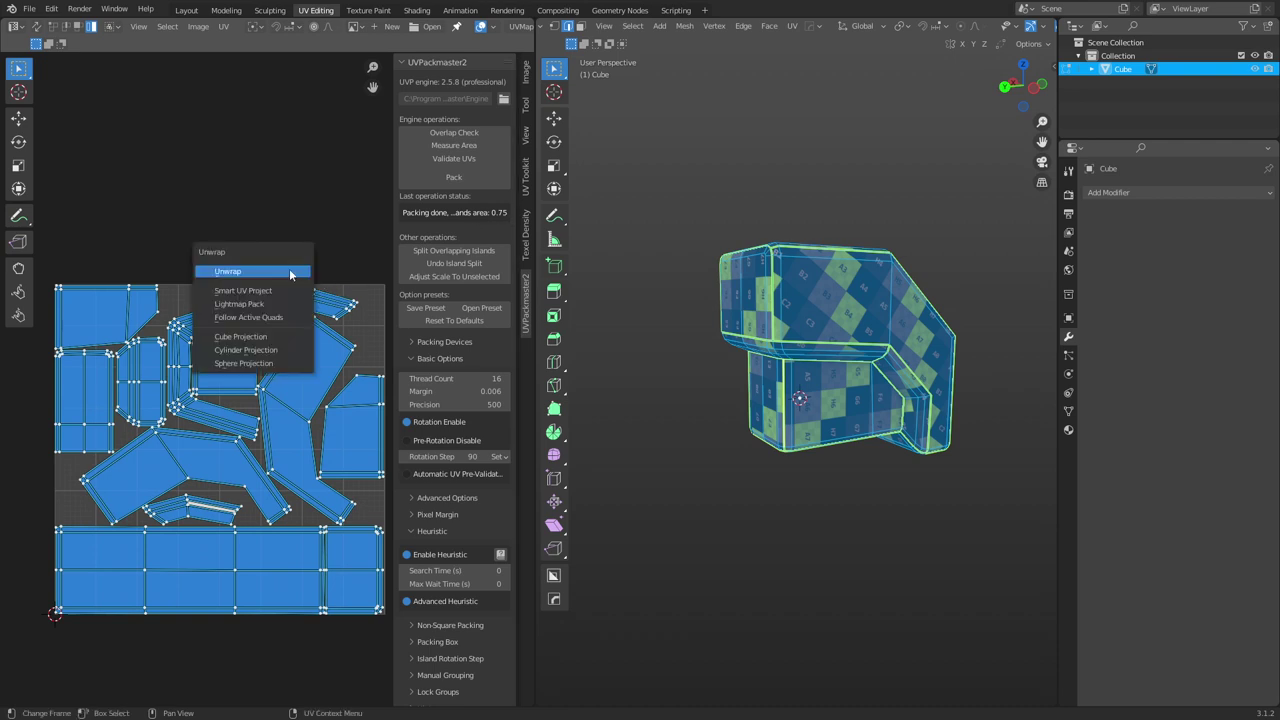
{"action": "left_click", "coordinate": [285, 271]}
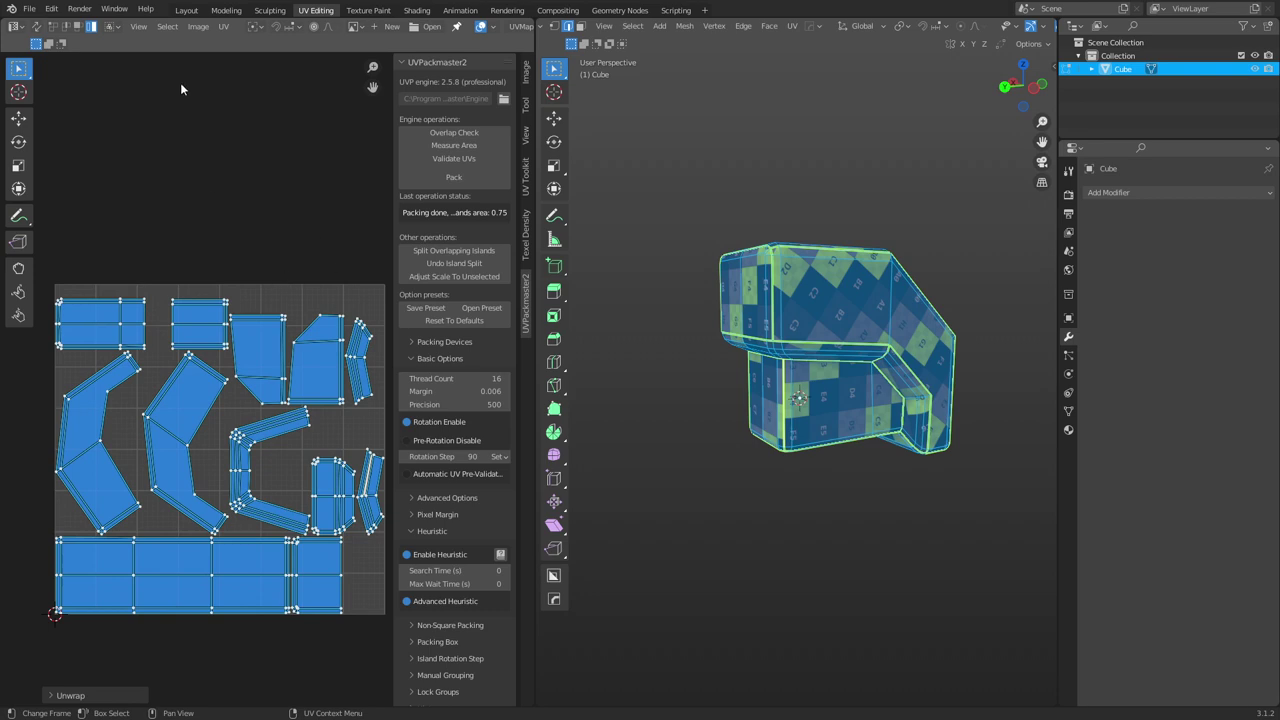
Step: Move the second curved island above the UV square and scale it up slightly
{"action": "left_click", "coordinate": [221, 26]}
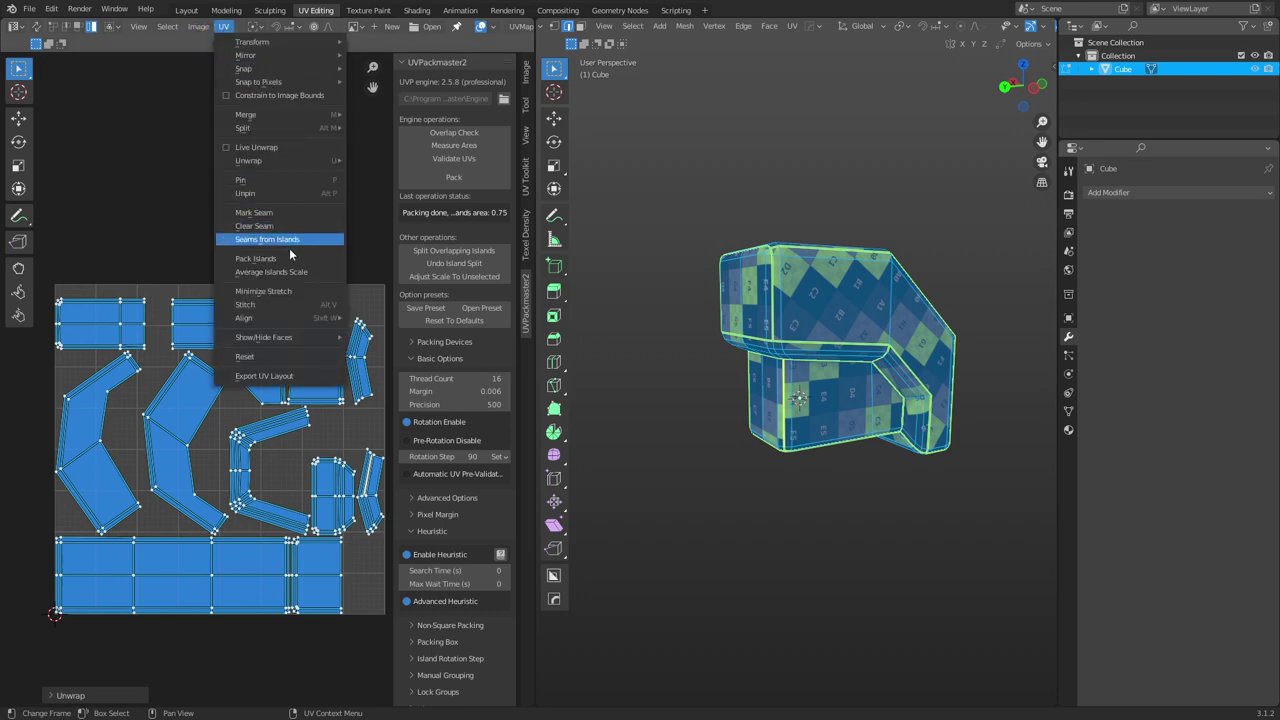
{"action": "left_click", "coordinate": [186, 440]}
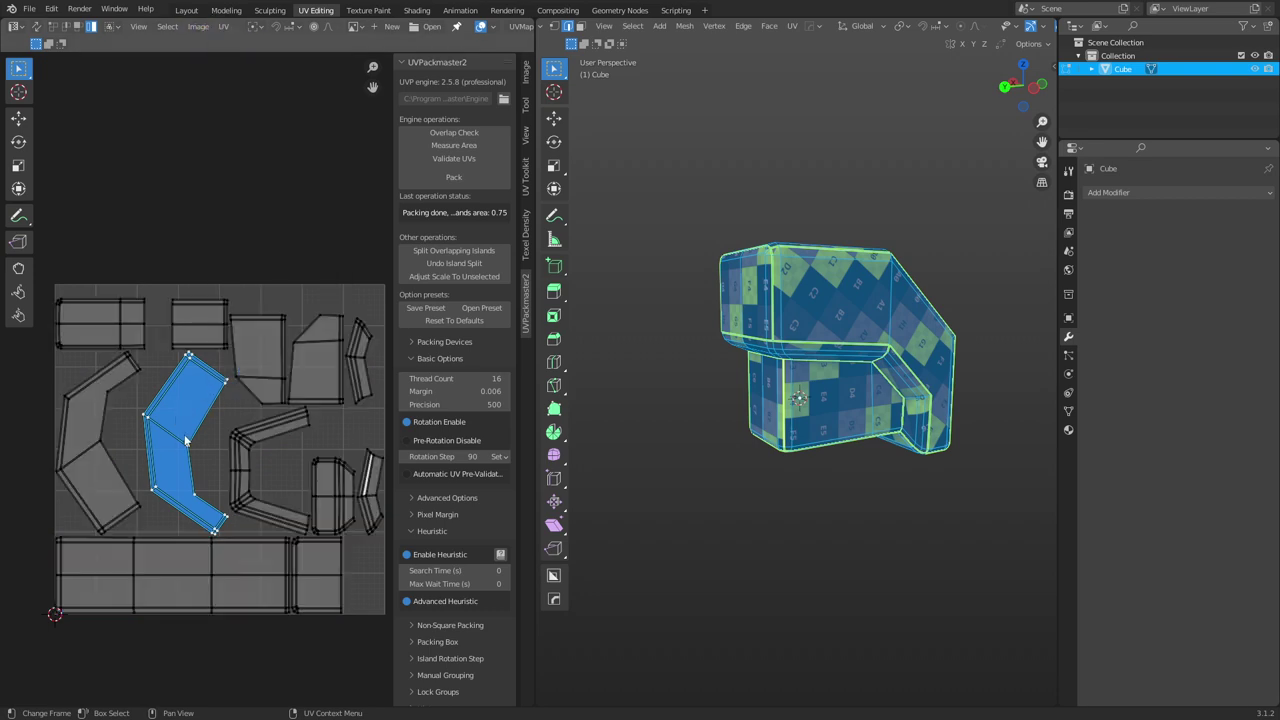
{"action": "key", "text": "g"}
{"action": "left_click", "coordinate": [211, 160]}
{"action": "key", "text": "s"}
{"action": "left_click", "coordinate": [273, 252]}
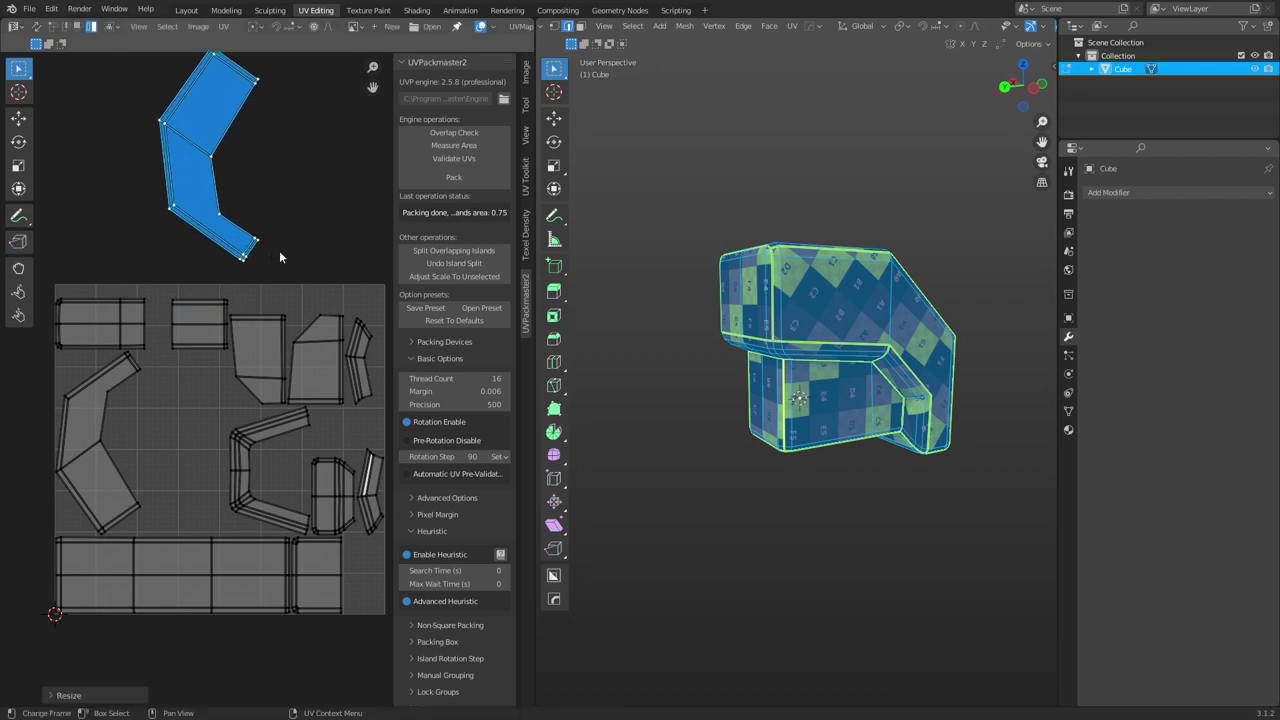
Step: Switch to vertex selection and try moving the inner corner vertex of the enlarged curved island
{"action": "left_click", "coordinate": [228, 160]}
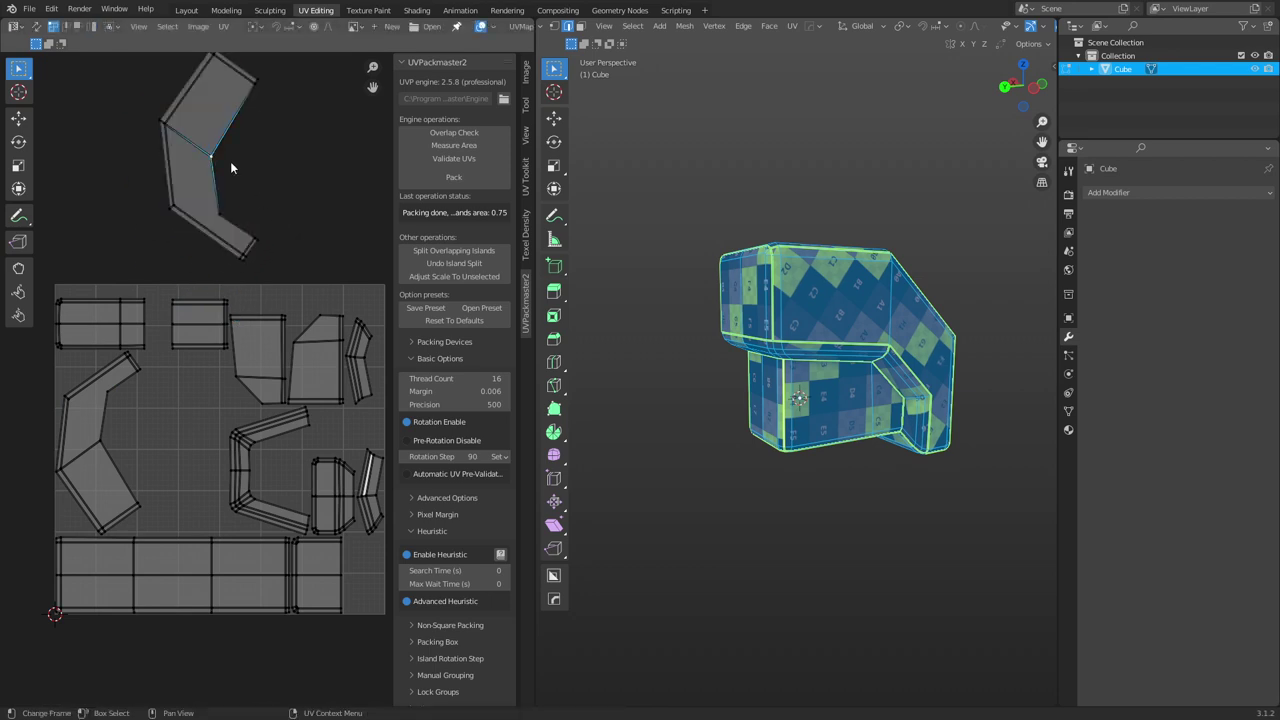
{"action": "key", "text": "g"}
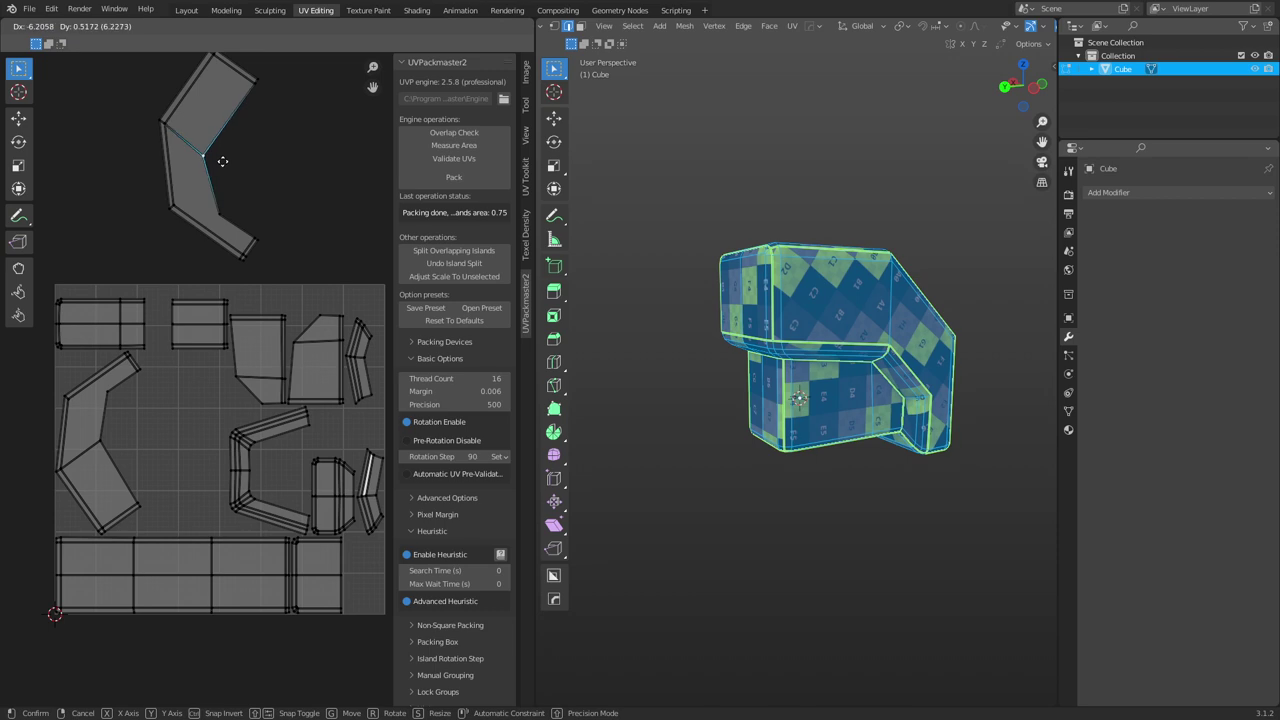
{"action": "left_click", "coordinate": [216, 154]}
{"action": "middle_click_drag", "start_coordinate": [212, 156], "coordinate": [214, 250]}
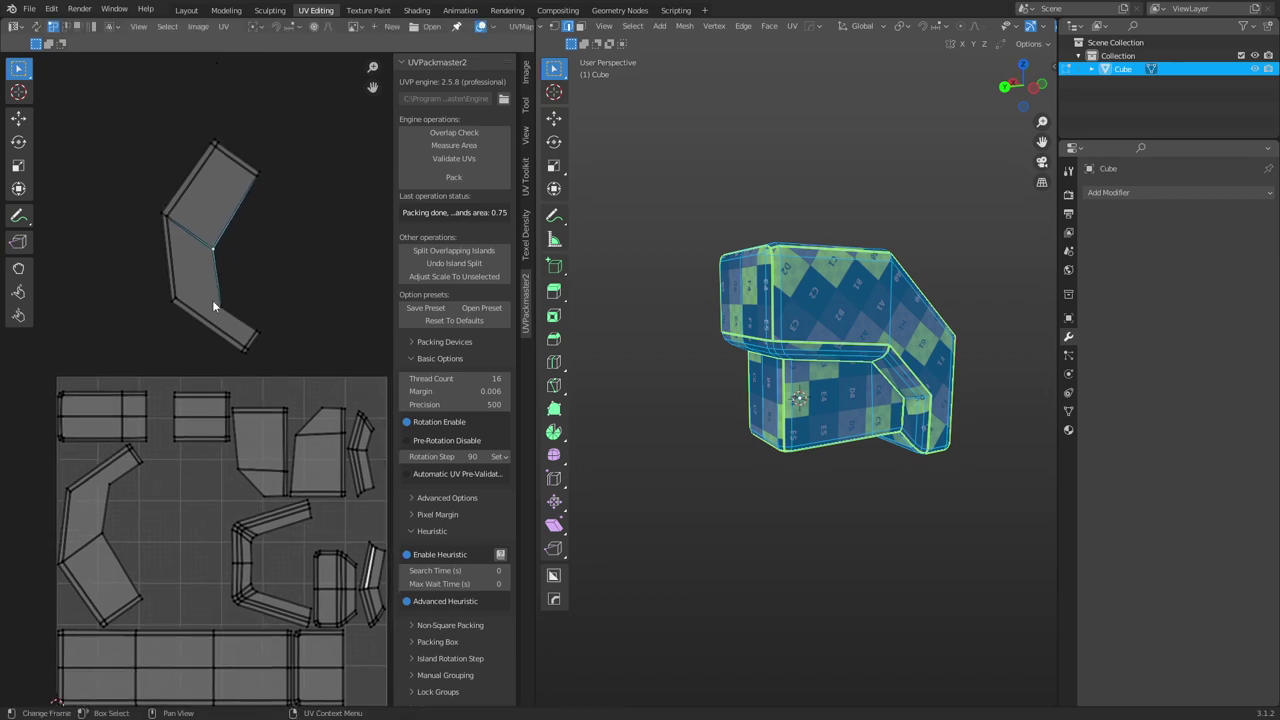
Step: Select all UVs and turn on the UV stretch display to inspect angle distortion across the islands
{"action": "key", "text": "a"}
{"action": "scroll", "coordinate": [497, 25], "scroll_direction": "down", "scroll_amount": 3}
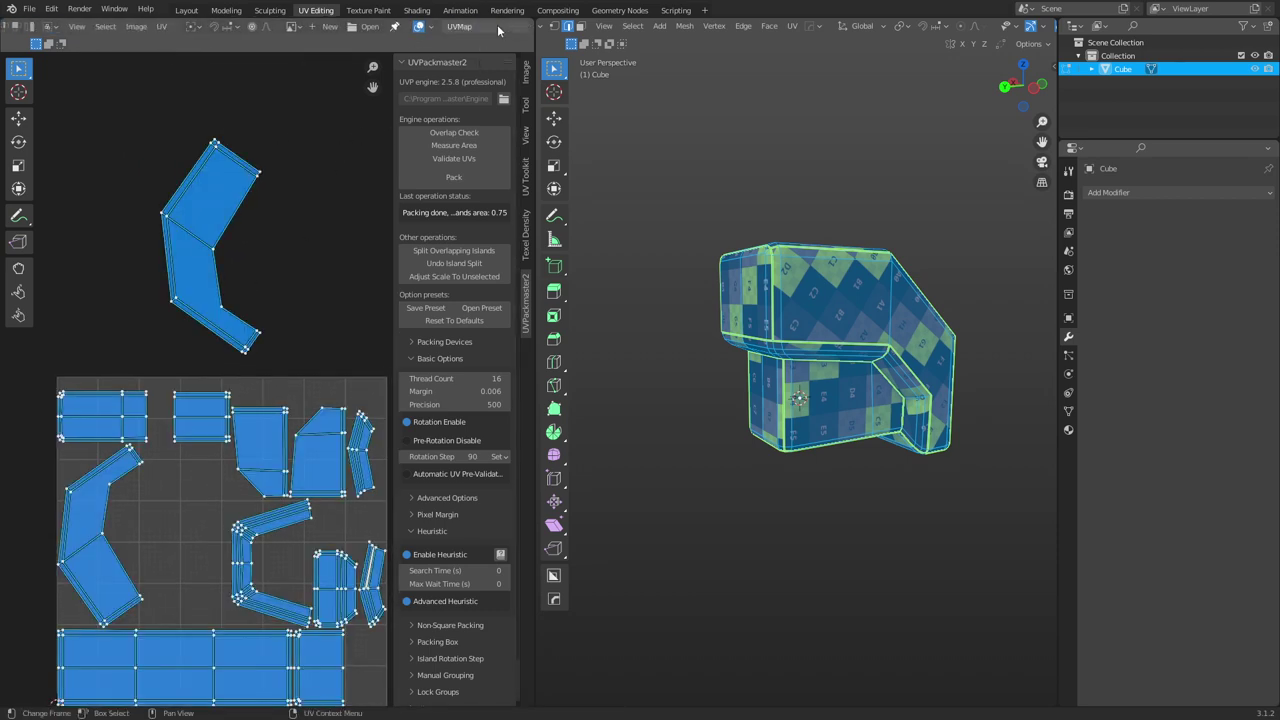
{"action": "left_click", "coordinate": [431, 27]}
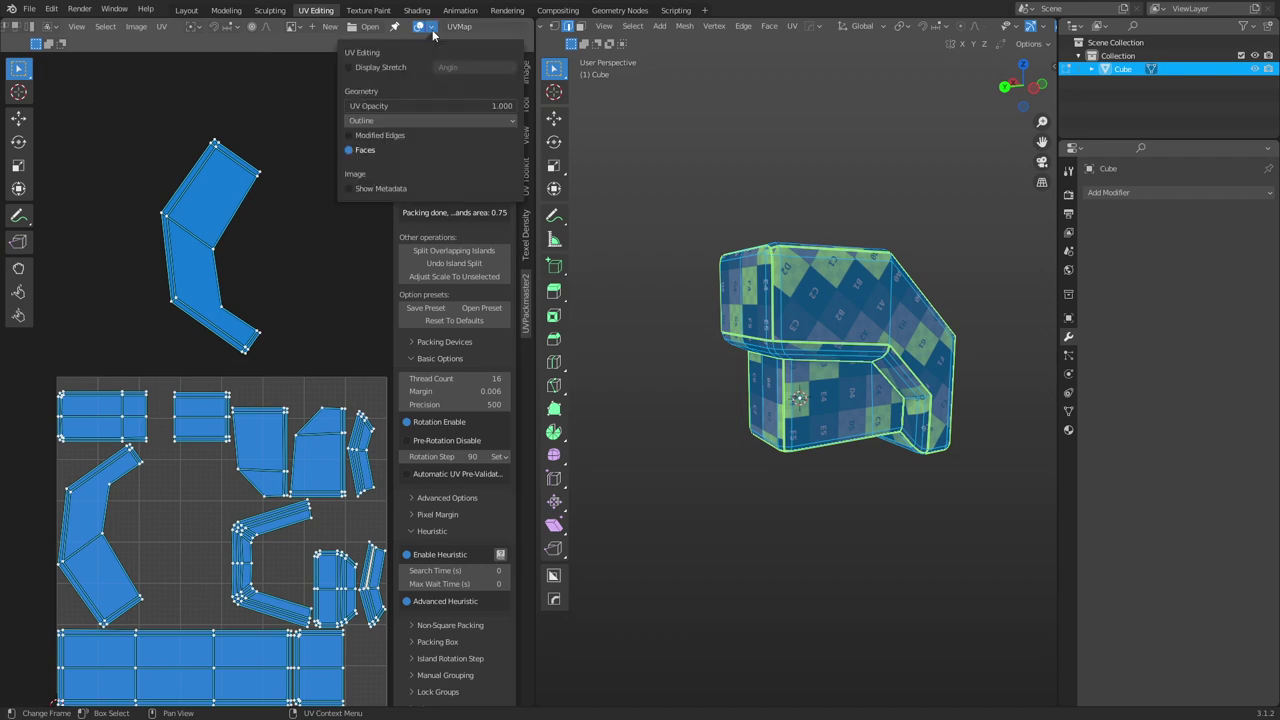
{"action": "left_click", "coordinate": [390, 67]}
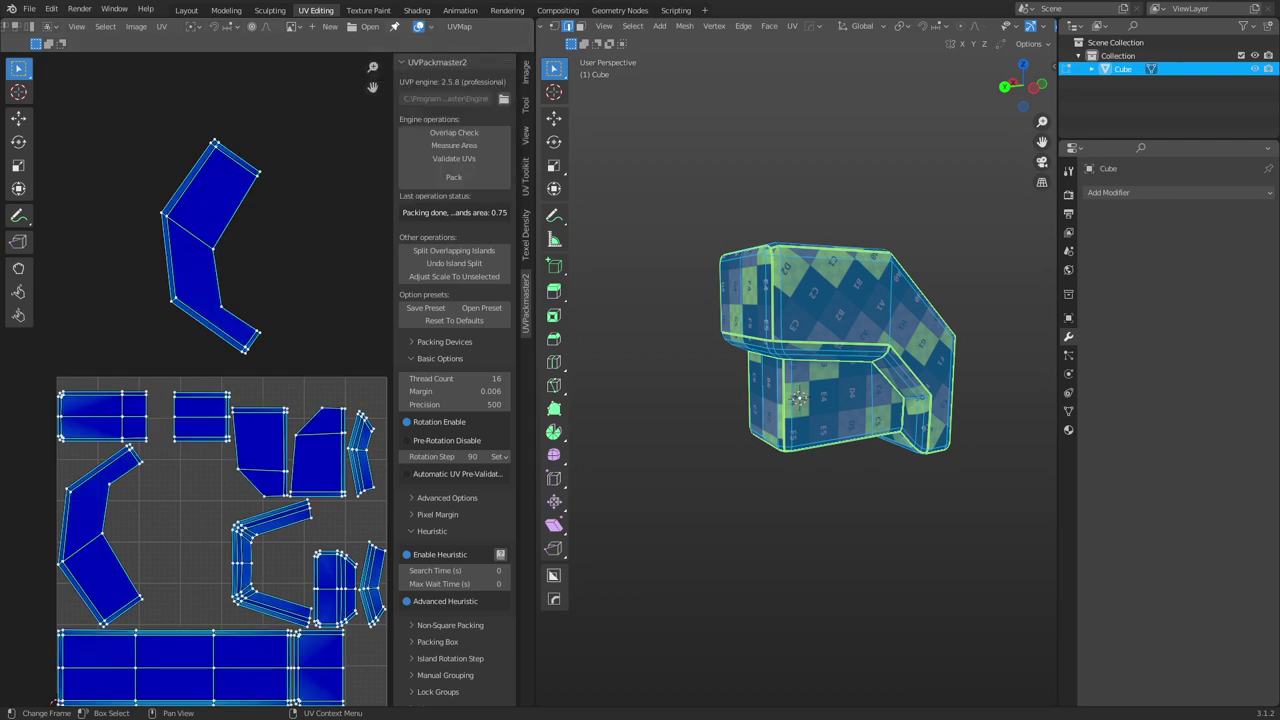
{"action": "left_click", "coordinate": [431, 27]}
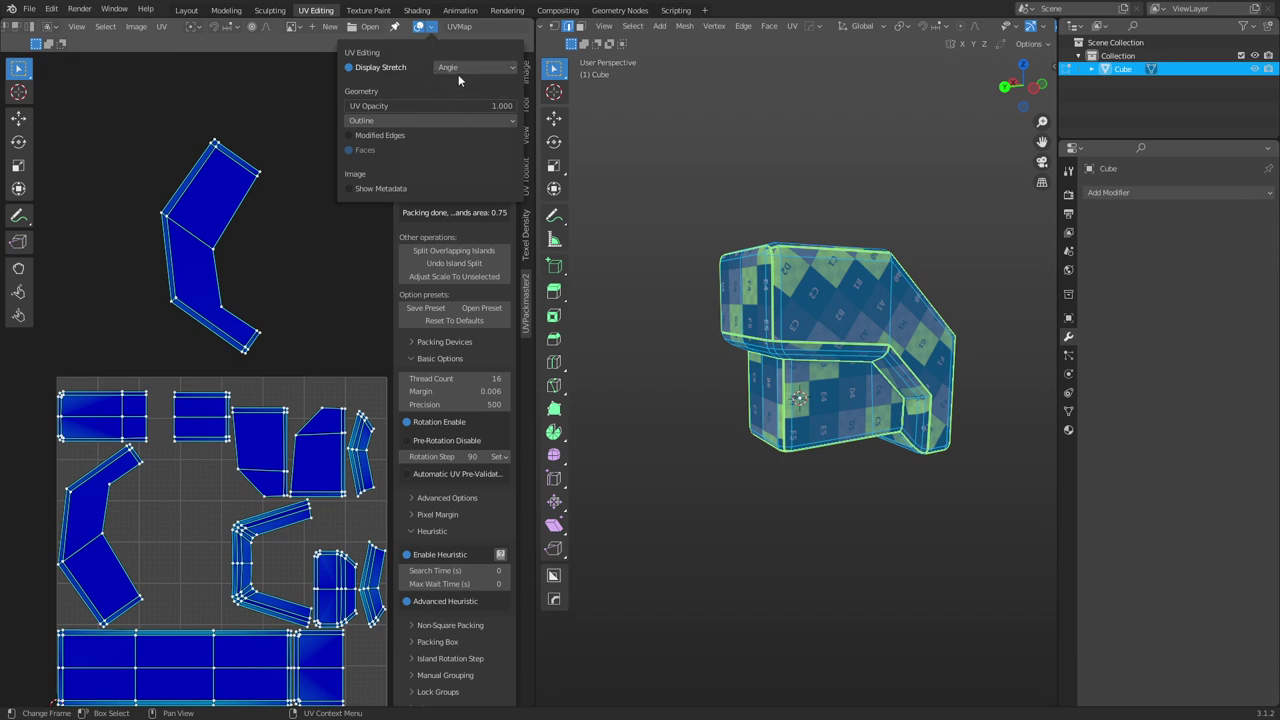
{"action": "scroll", "coordinate": [283, 610], "scroll_direction": "up", "scroll_amount": 5}
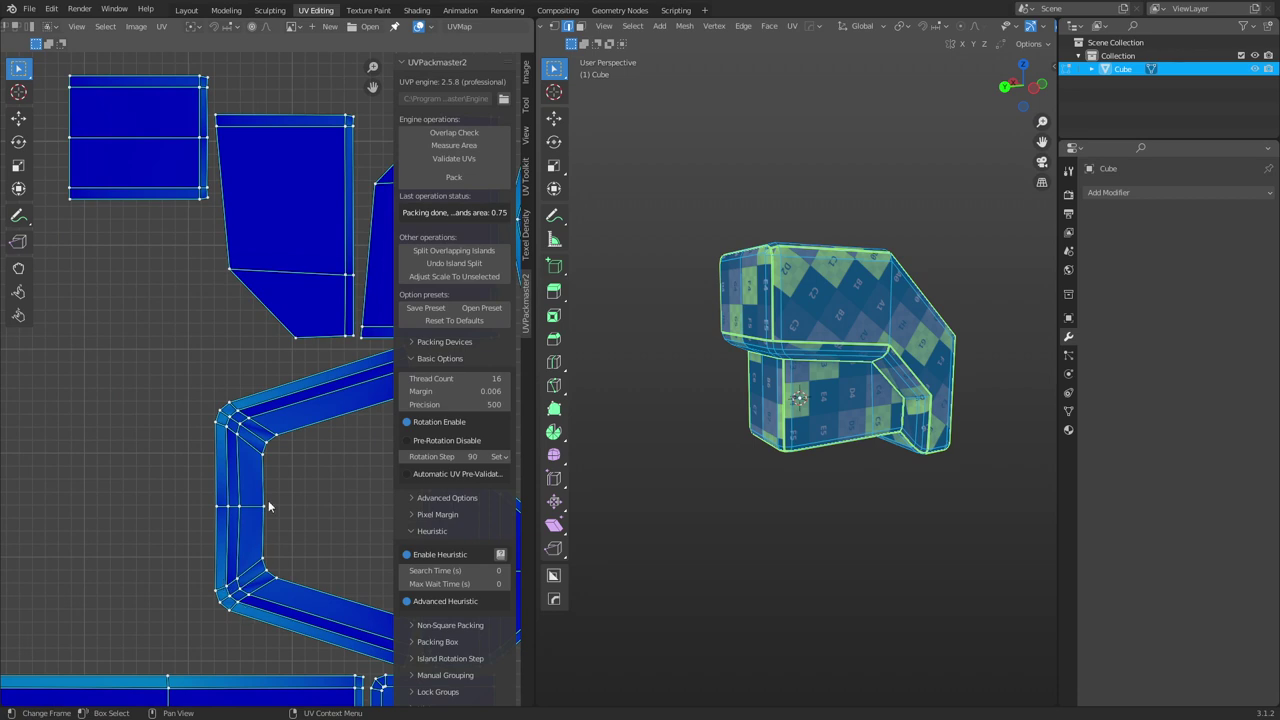
Step: Switch the stretch display type to Area and compare the enlarged curved island with the rest of the layout
{"action": "left_click", "coordinate": [431, 27]}
{"action": "left_click", "coordinate": [461, 68]}
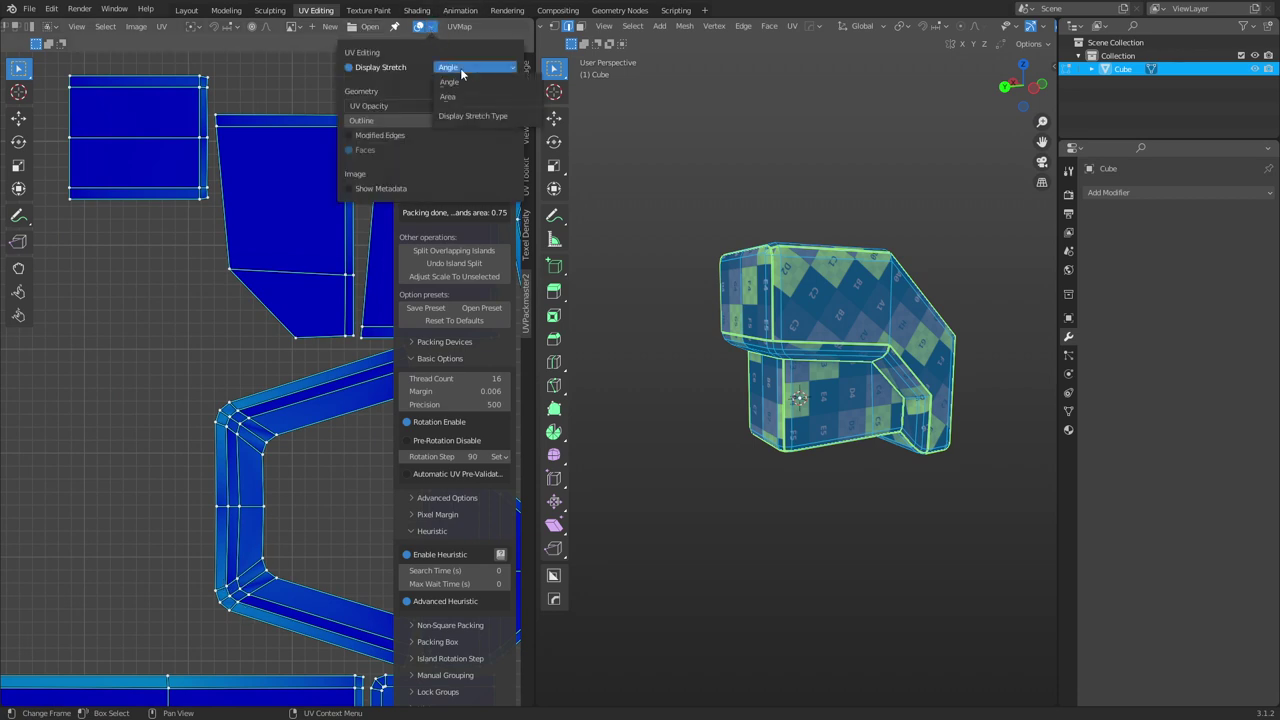
{"action": "left_click", "coordinate": [467, 95]}
{"action": "scroll", "coordinate": [220, 339], "scroll_direction": "down", "scroll_amount": 5}
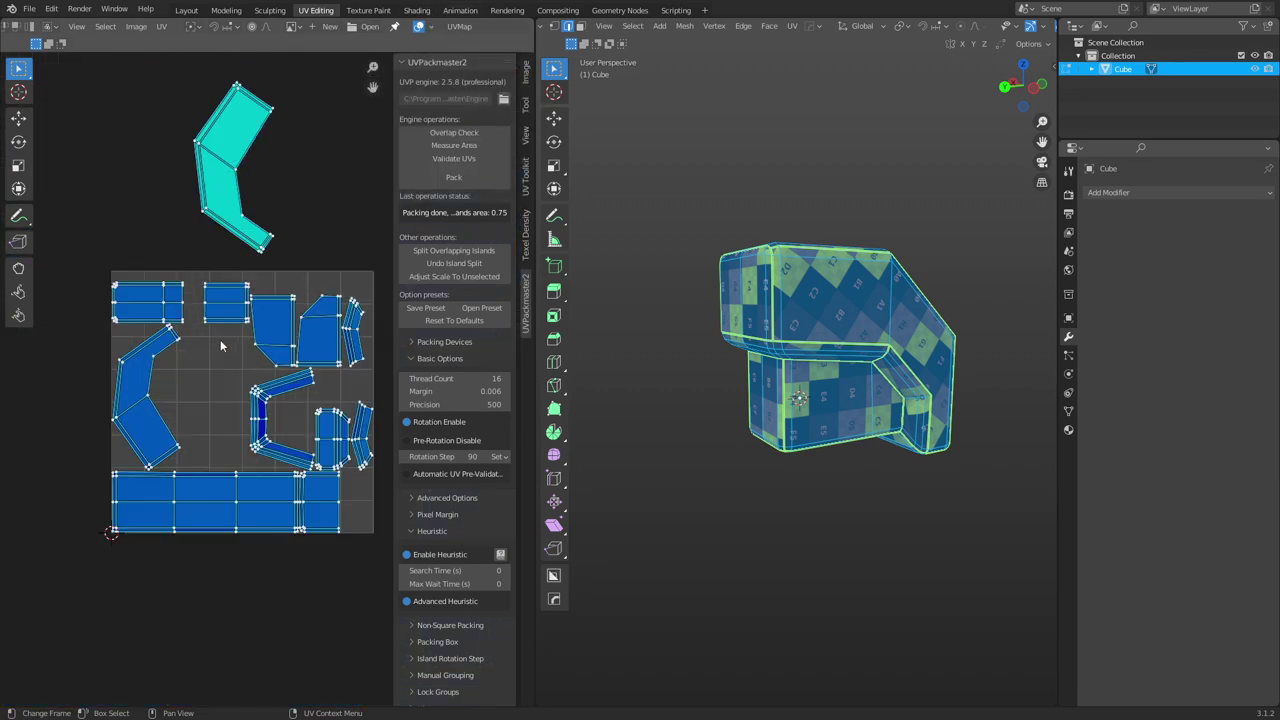
{"action": "middle_click_drag", "start_coordinate": [247, 229], "coordinate": [249, 278]}
{"action": "left_click", "coordinate": [224, 229]}
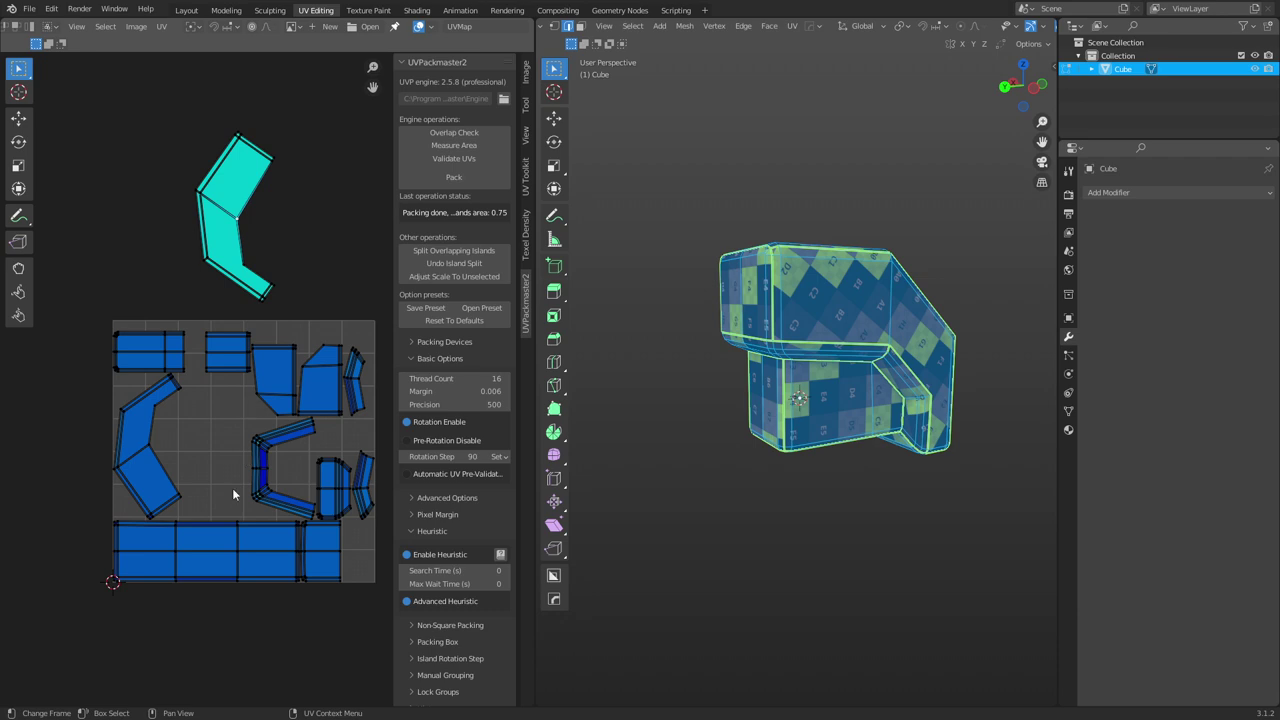
Step: Try scaling the long rectangular UV island down to about 0.91 in island selection mode to check its area stretch
{"action": "key", "text": "4"}
{"action": "left_click", "coordinate": [260, 544]}
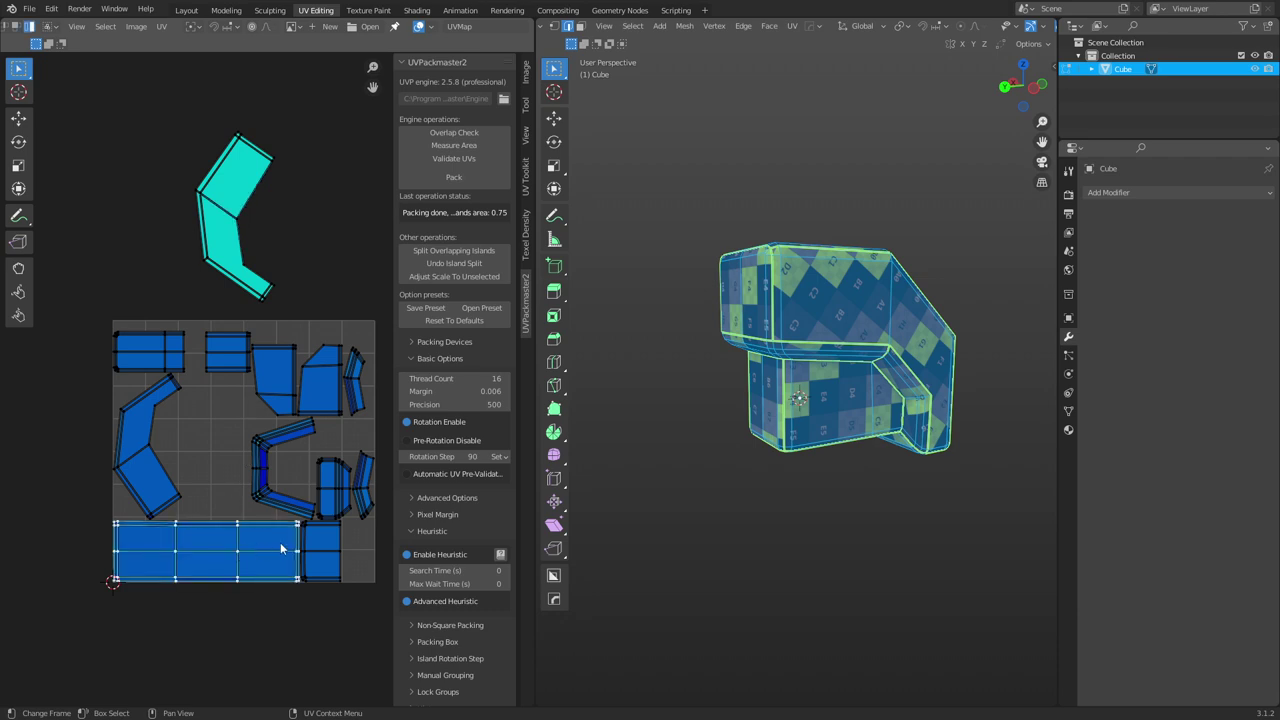
{"action": "key", "text": "s"}
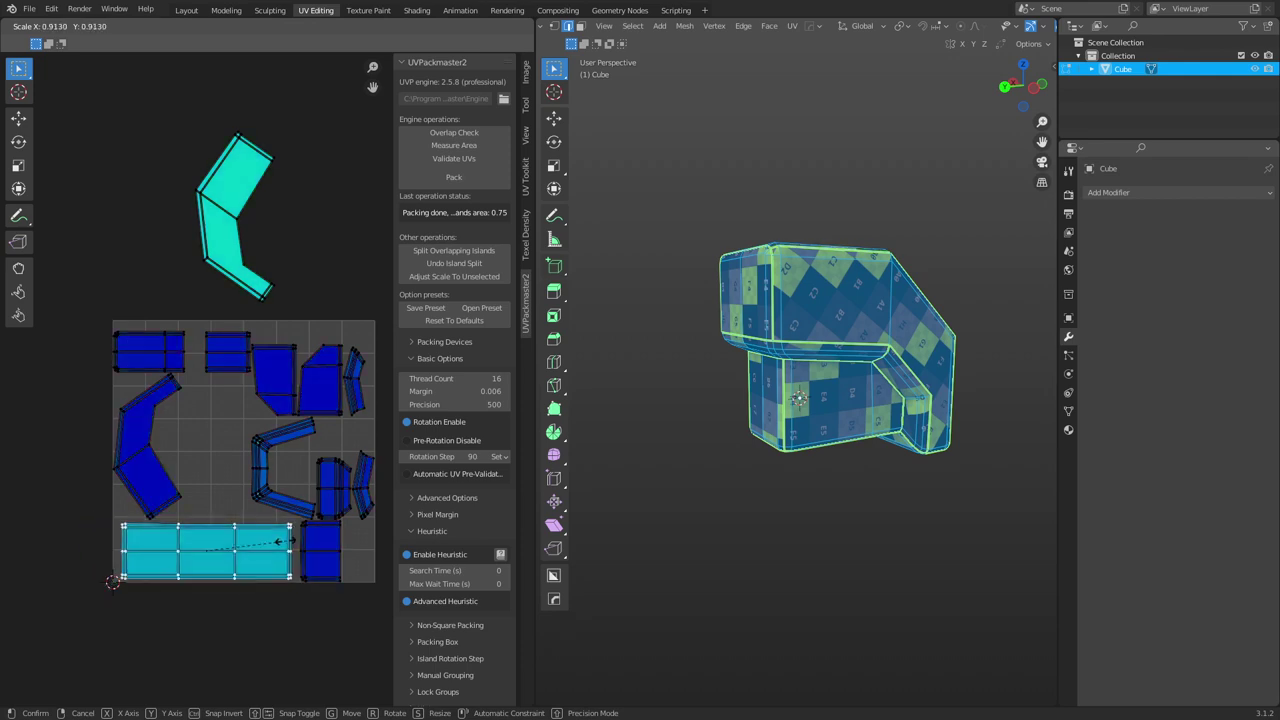
{"action": "right_click", "coordinate": [276, 540]}
Step: Turn off the UV stretch display and deselect all islands
{"action": "left_click", "coordinate": [430, 27]}
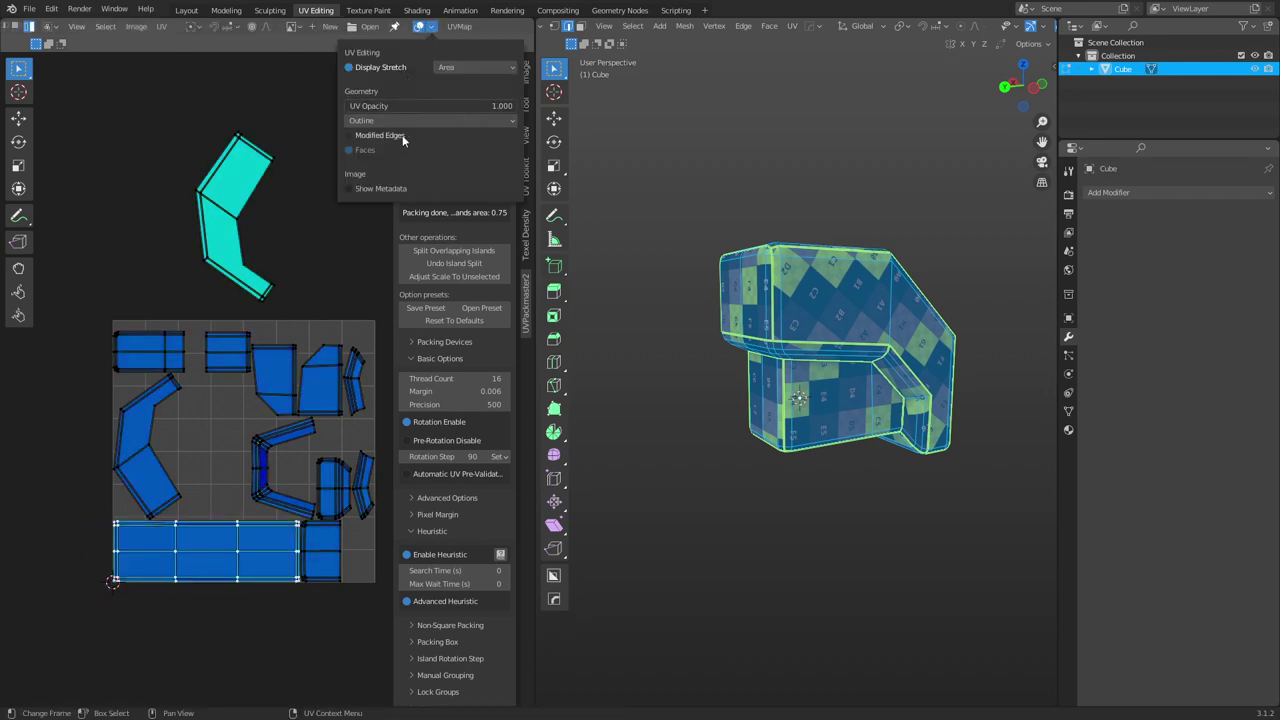
{"action": "left_click", "coordinate": [455, 67]}
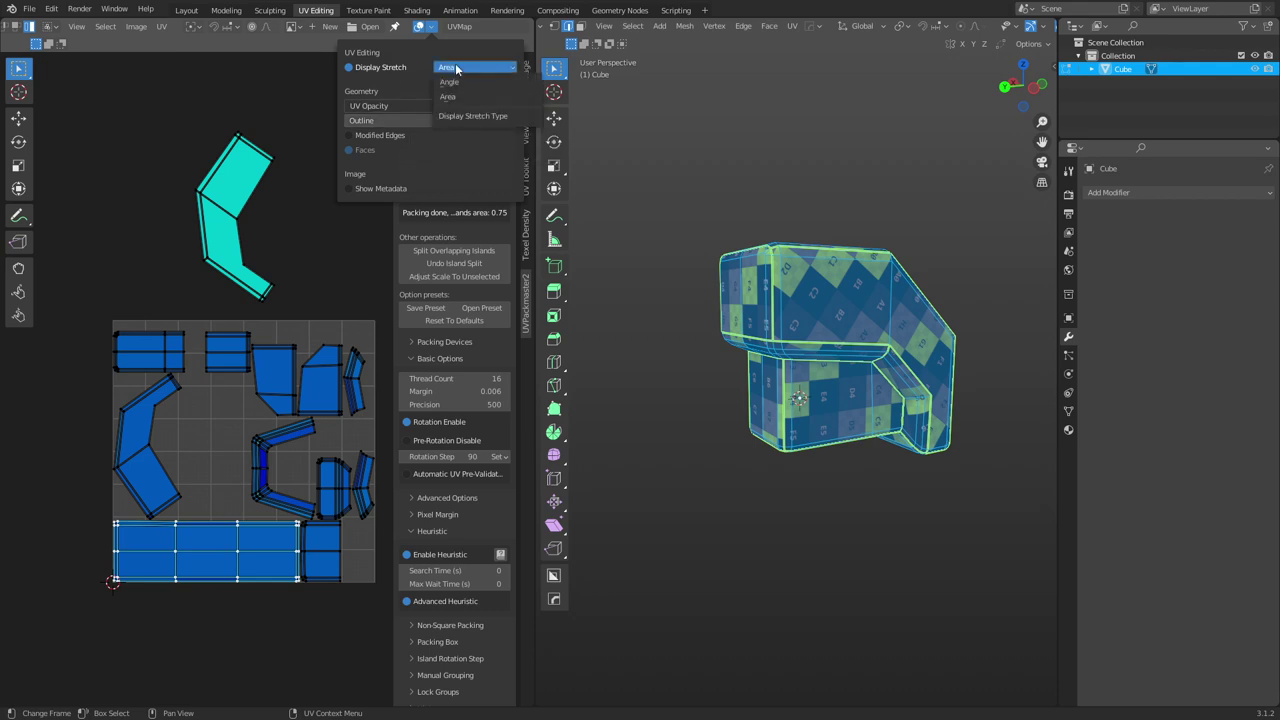
{"action": "left_click", "coordinate": [392, 67]}
{"action": "left_click", "coordinate": [114, 232]}
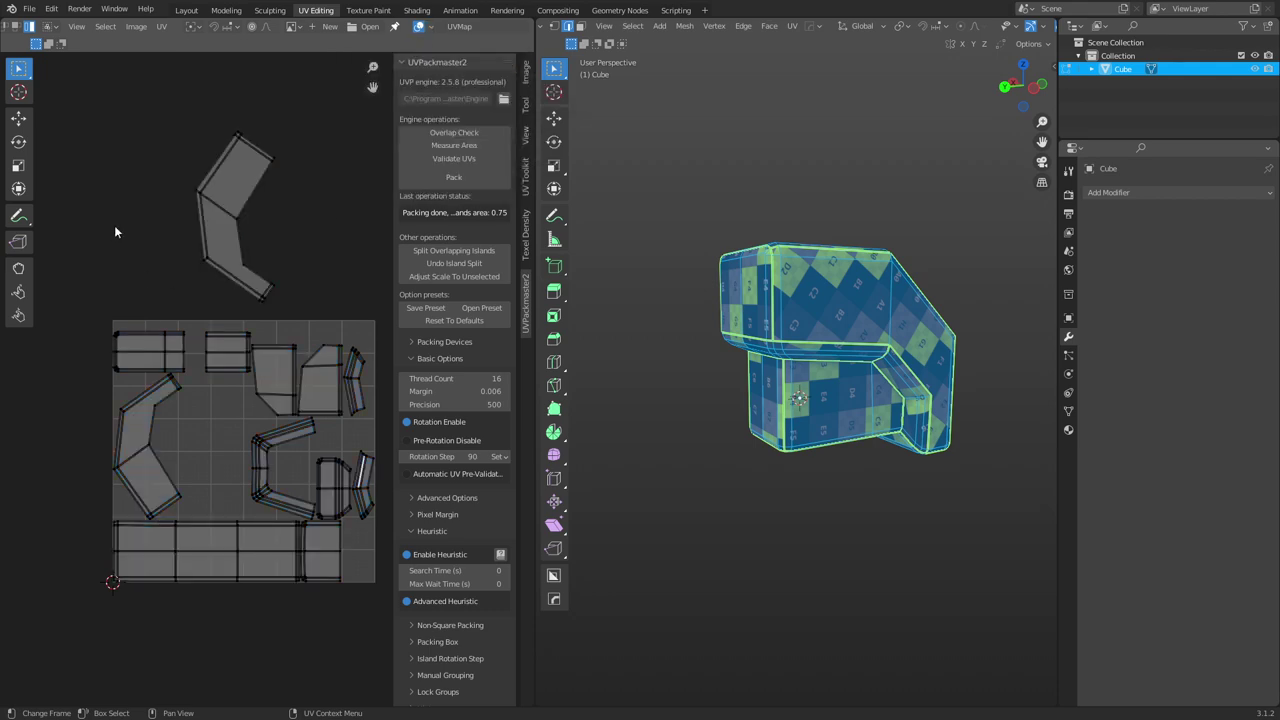
{"action": "middle_click_drag", "start_coordinate": [391, 108], "coordinate": [380, 70]}
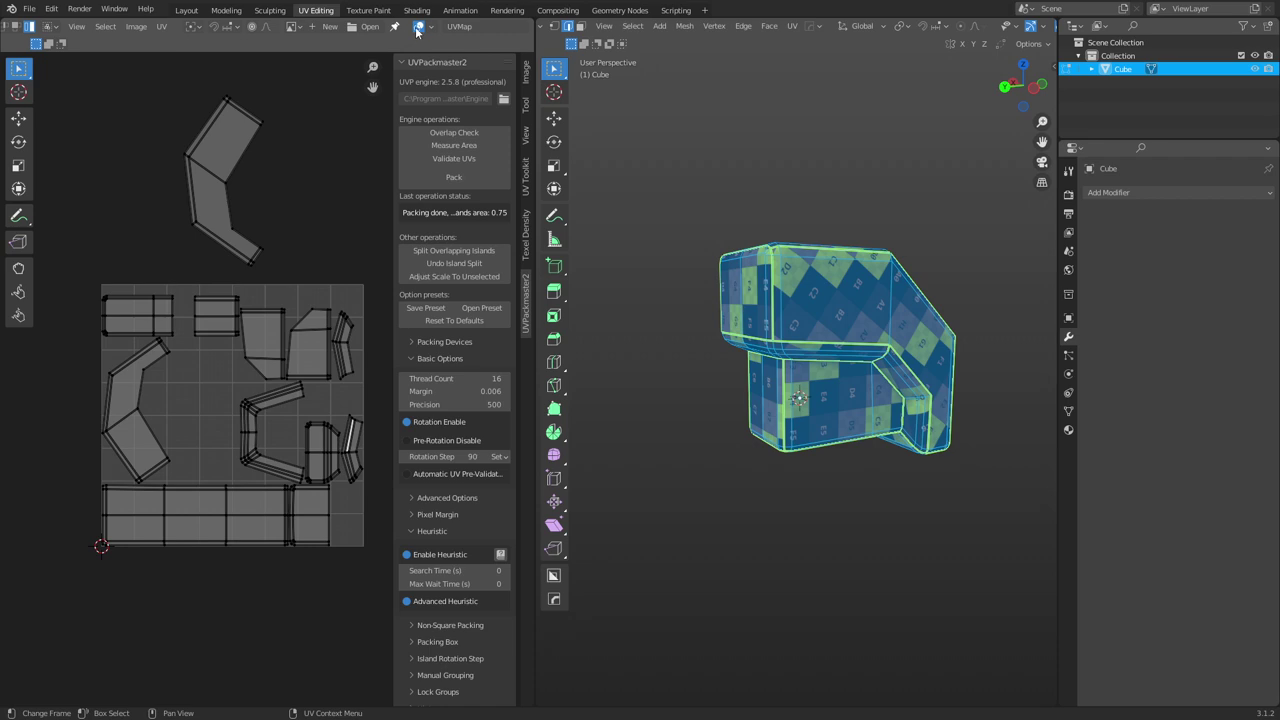
Step: Turn the UV stretch display back on with the type set to Angle
{"action": "left_click", "coordinate": [418, 28]}
{"action": "left_click", "coordinate": [348, 67]}
{"action": "left_click", "coordinate": [474, 67]}
{"action": "left_click", "coordinate": [458, 82]}
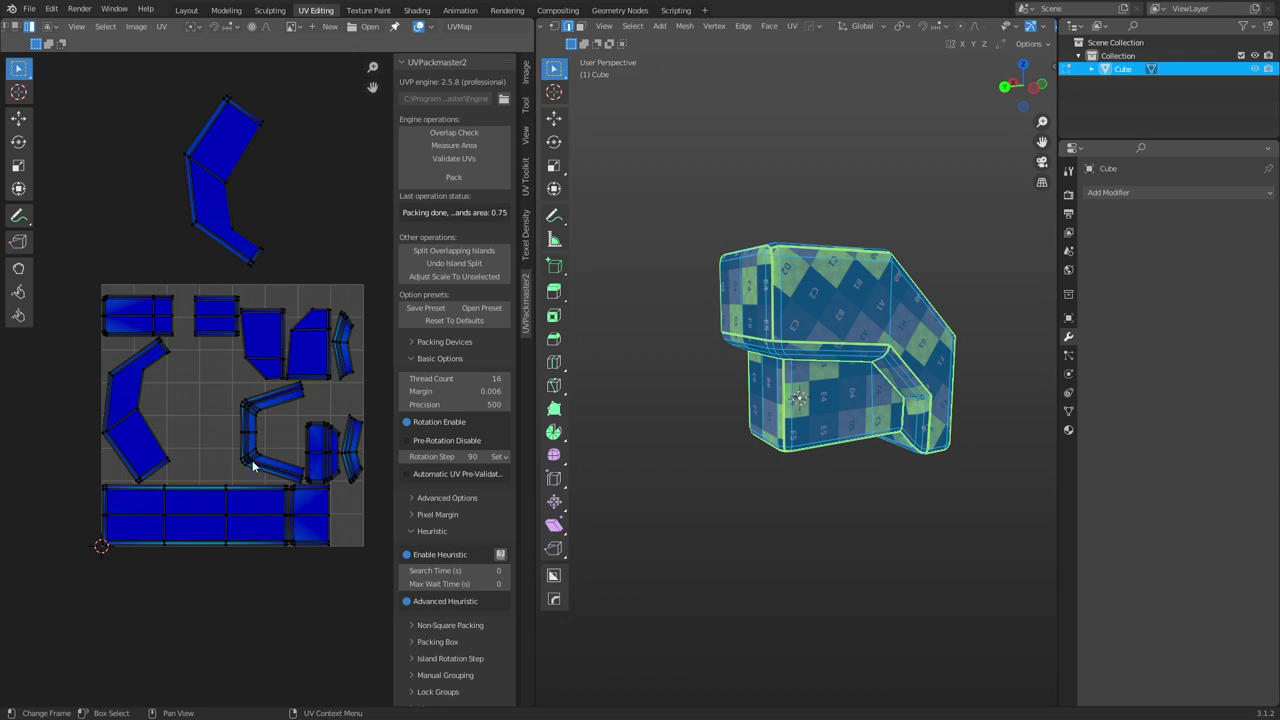
Step: Select all UV islands and average their scale
{"action": "left_click", "coordinate": [212, 205]}
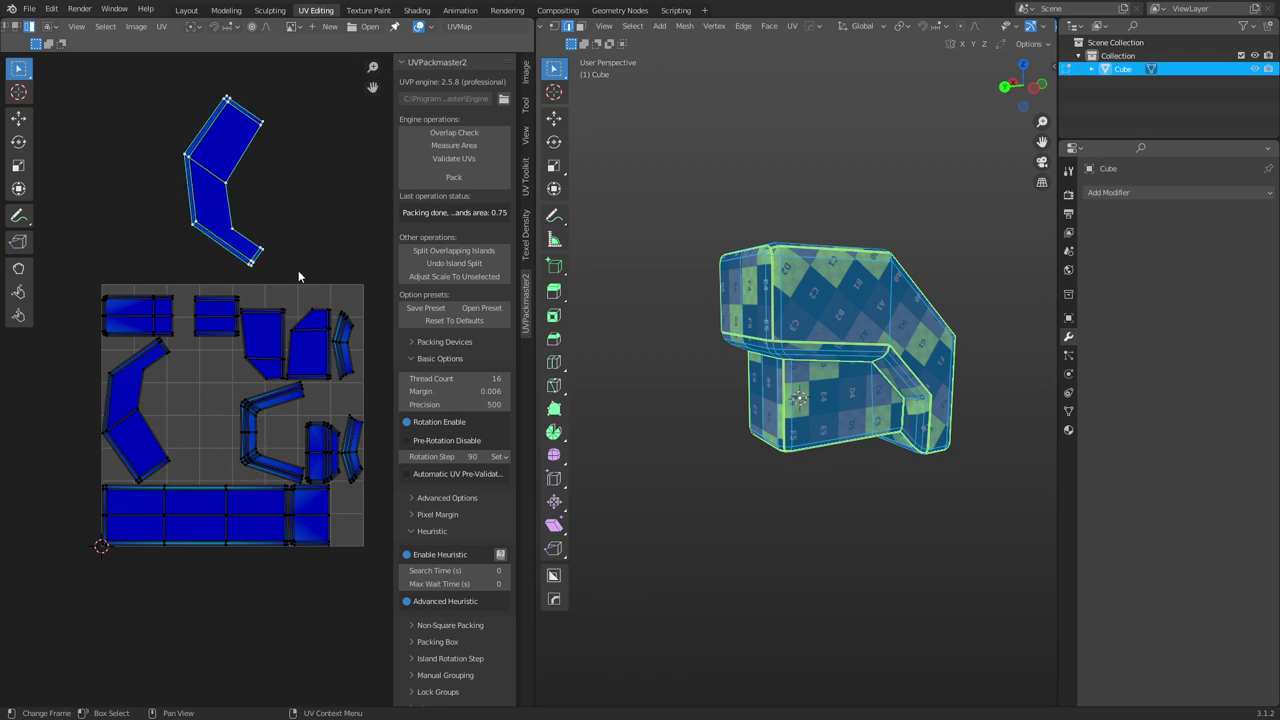
{"action": "key", "text": "a"}
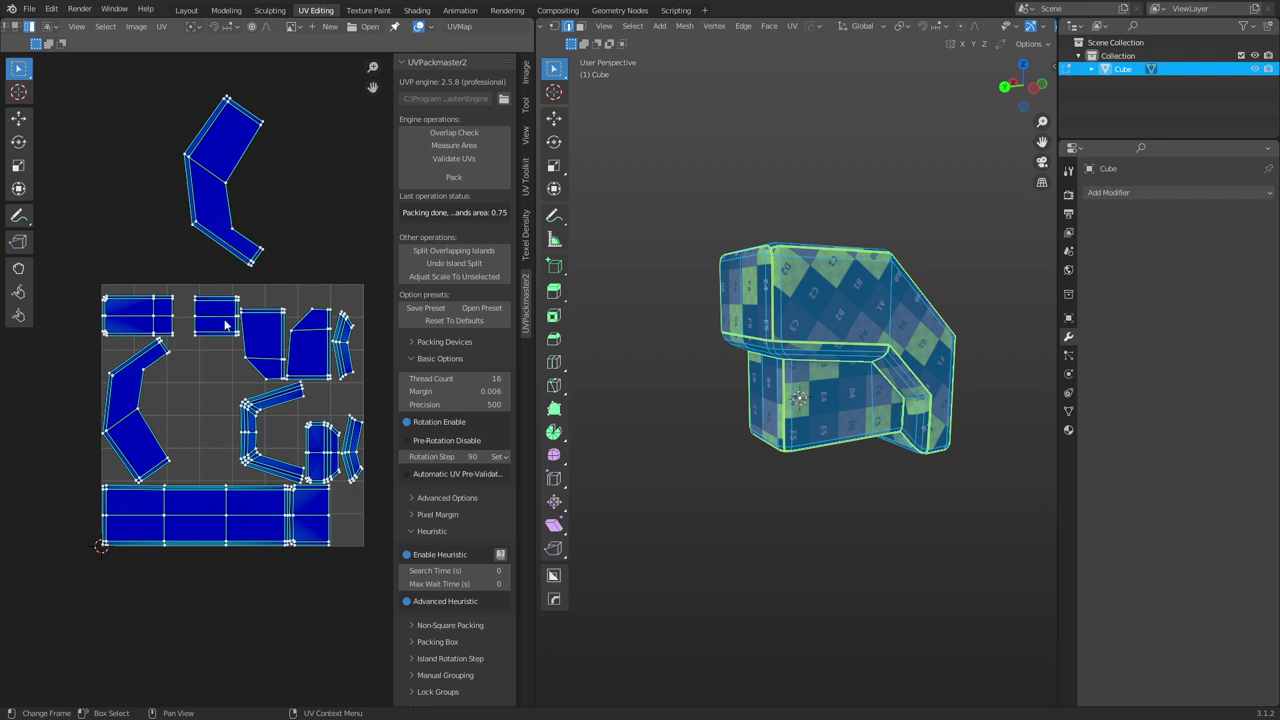
{"action": "left_click", "coordinate": [161, 26]}
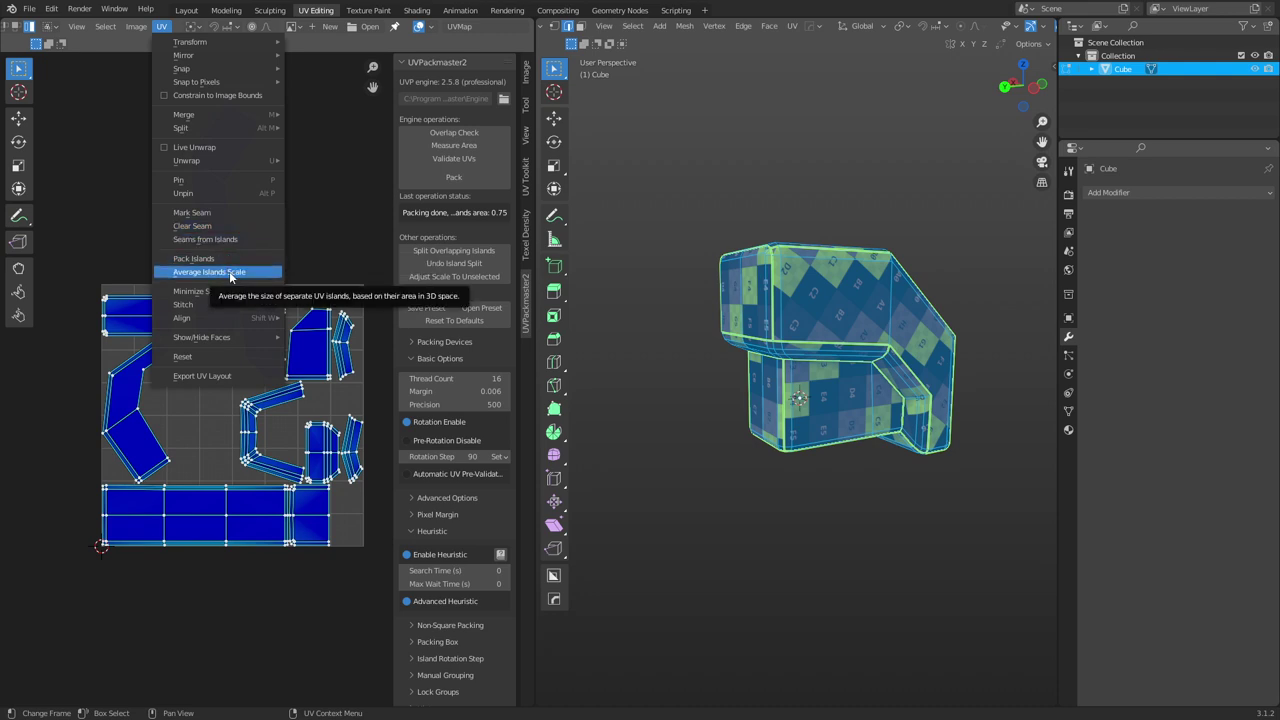
{"action": "left_click", "coordinate": [229, 271]}
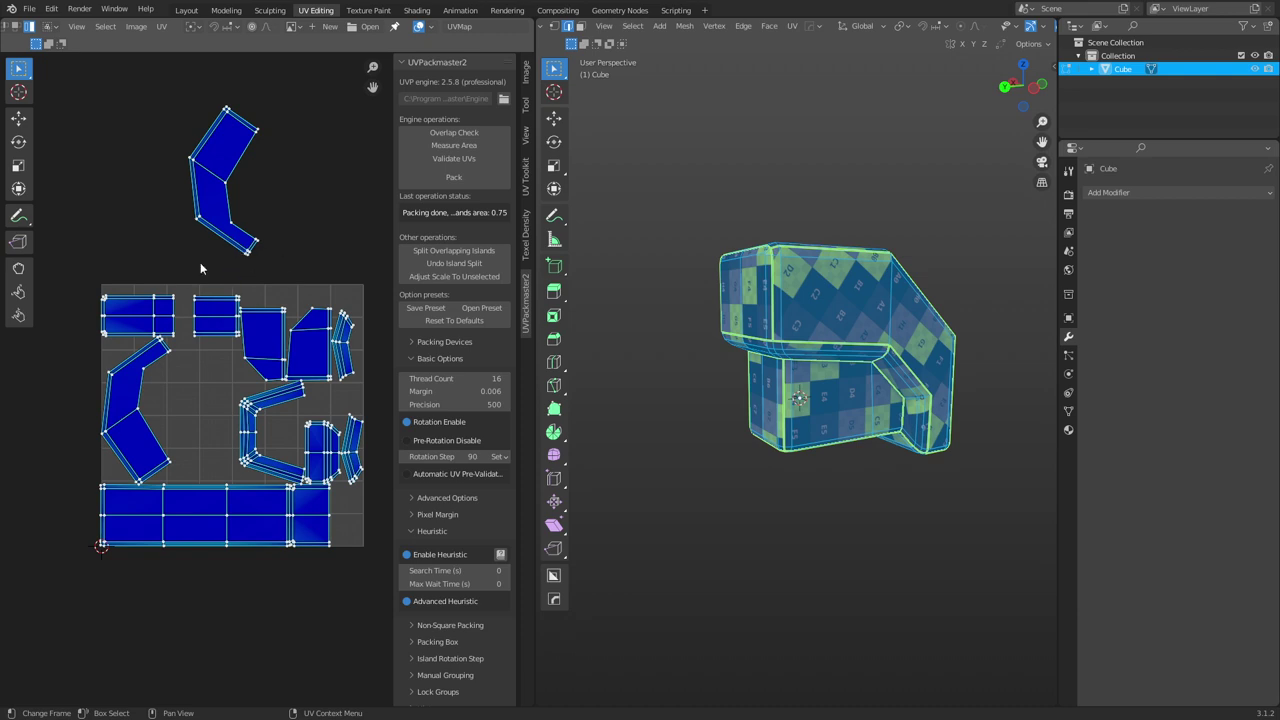
Step: Pack the UV islands with Blender's own Pack Islands operation and set its margin to 0.029
{"action": "left_click", "coordinate": [161, 26]}
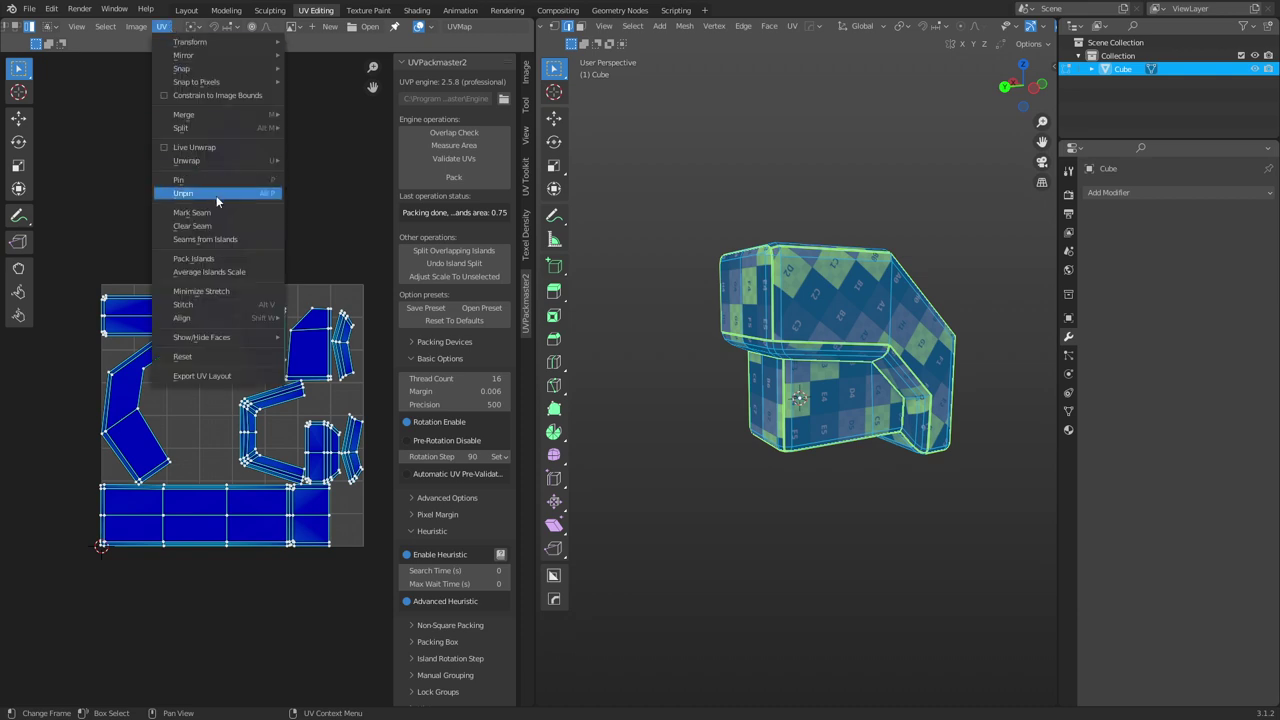
{"action": "left_click", "coordinate": [237, 260]}
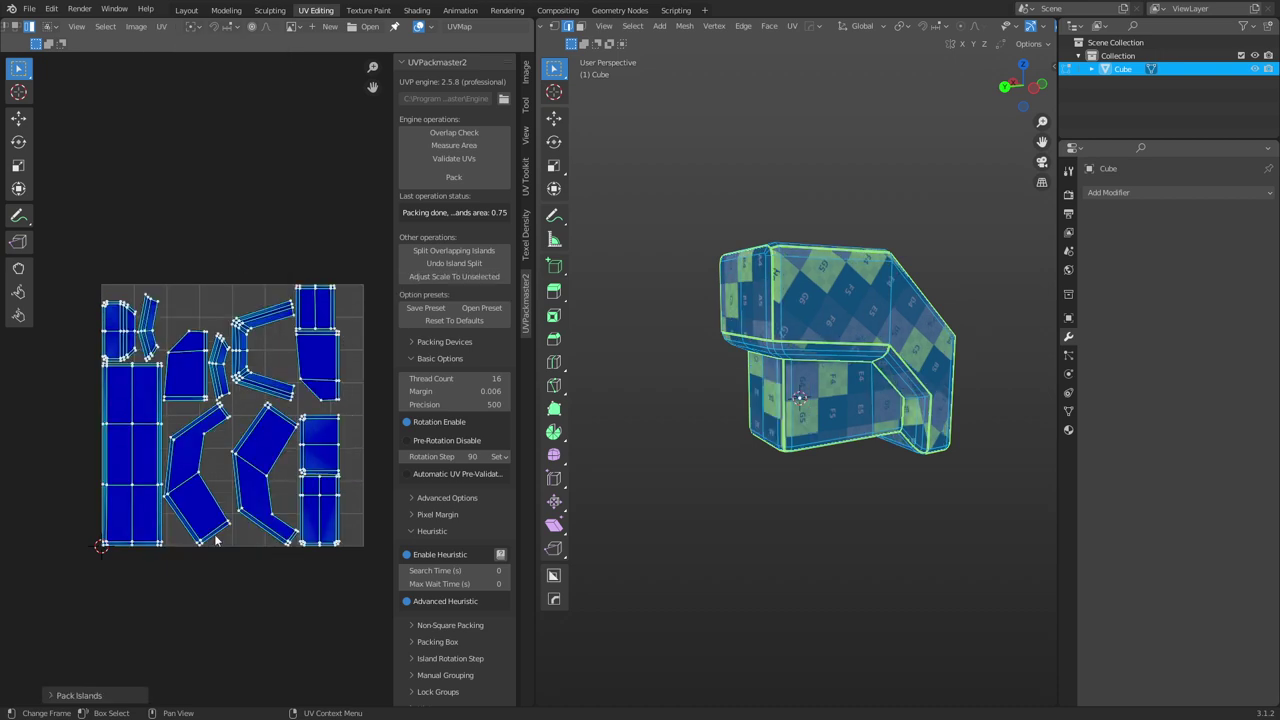
{"action": "left_click", "coordinate": [108, 694]}
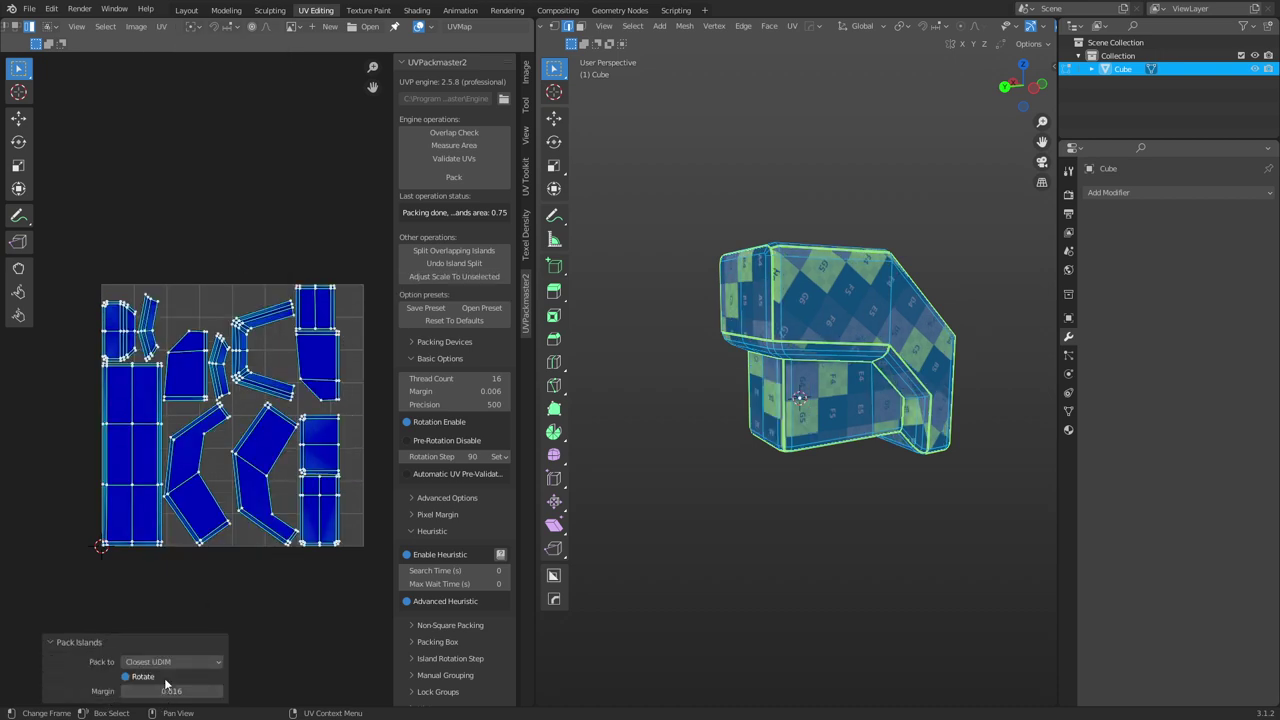
{"action": "left_click_drag", "start_coordinate": [170, 695], "coordinate": [200, 695]}
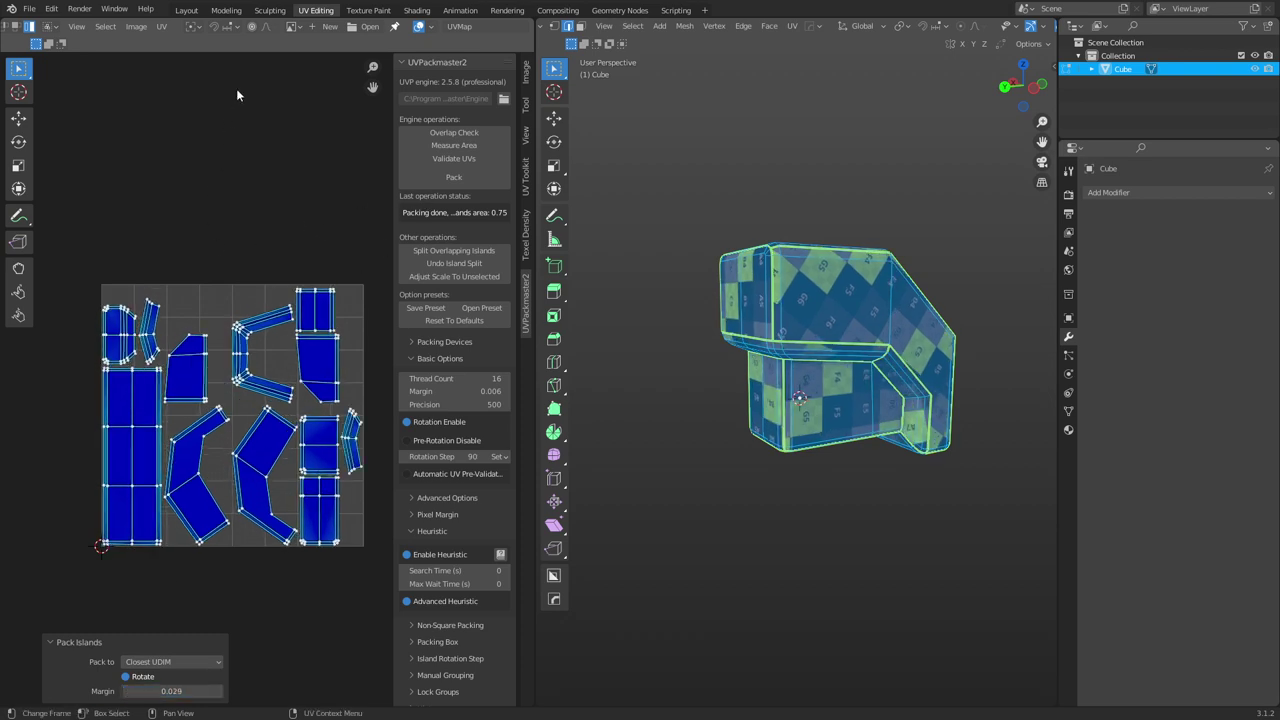
{"action": "left_click", "coordinate": [164, 27]}
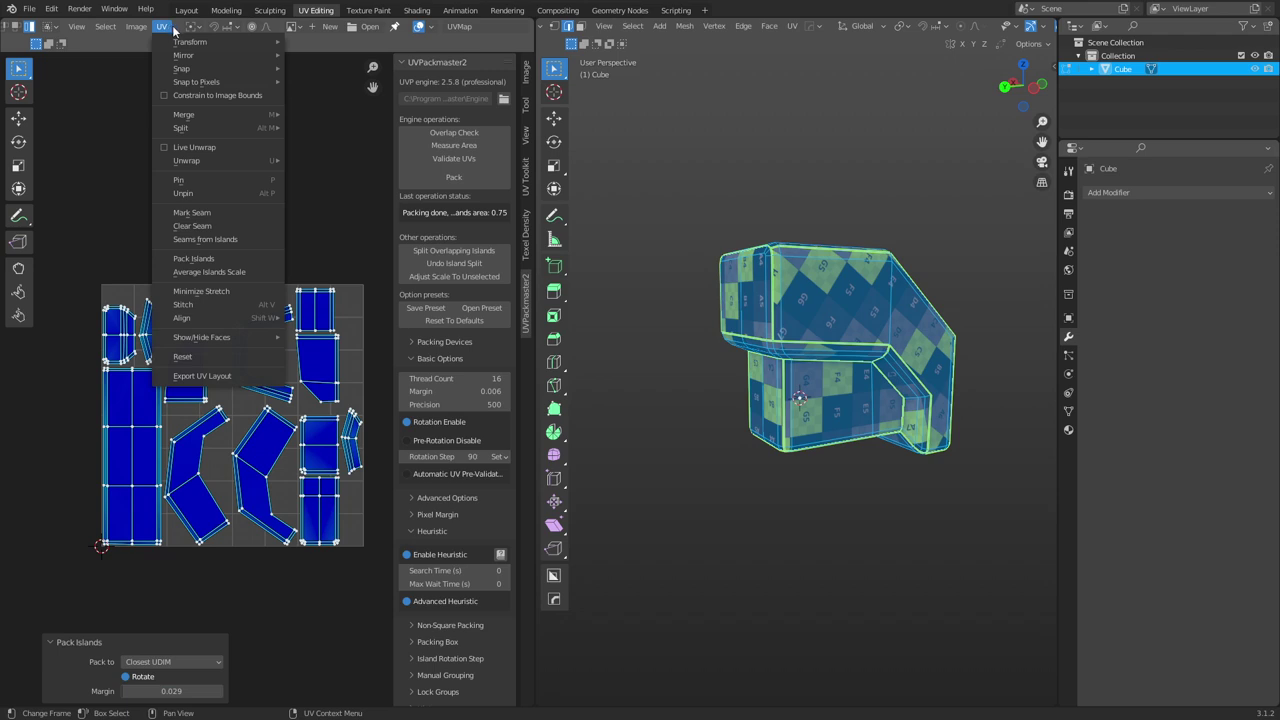
{"action": "left_click", "coordinate": [167, 26]}
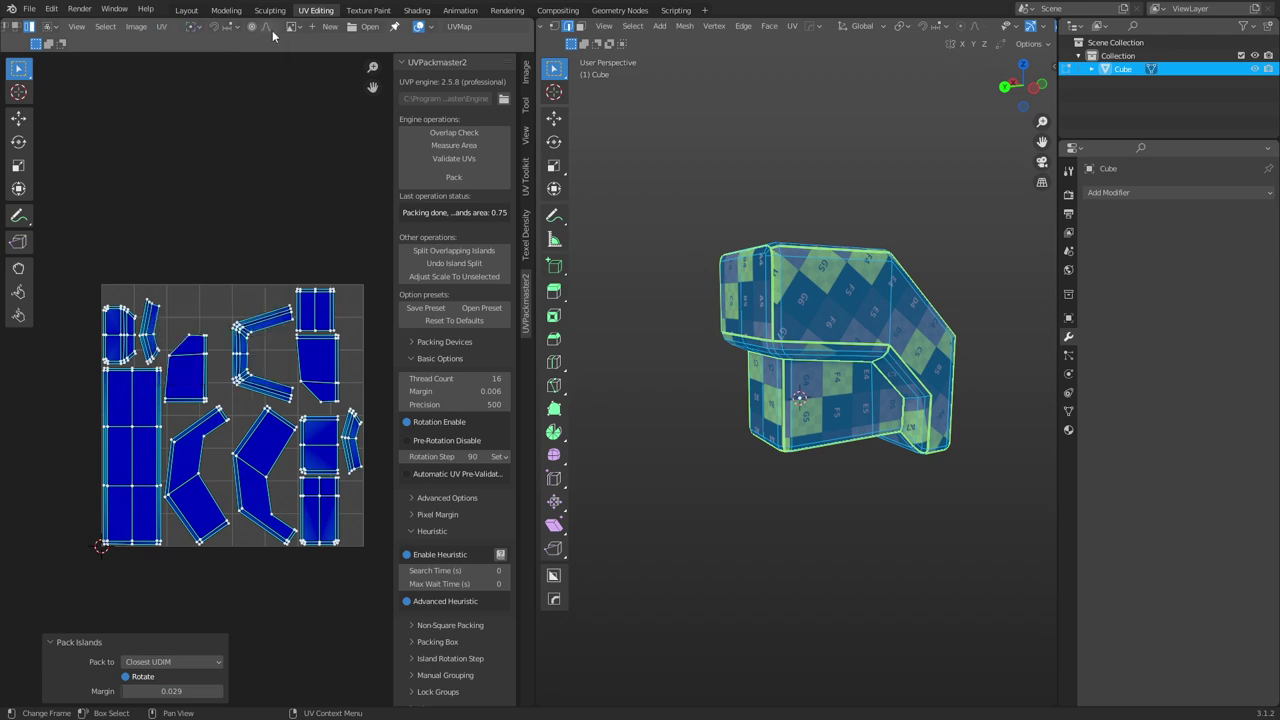
Step: Turn on proportional editing and try moving the upper corner of the small rounded island with a proportional size of about 0.51
{"action": "left_click", "coordinate": [253, 27]}
{"action": "key", "text": "o"}
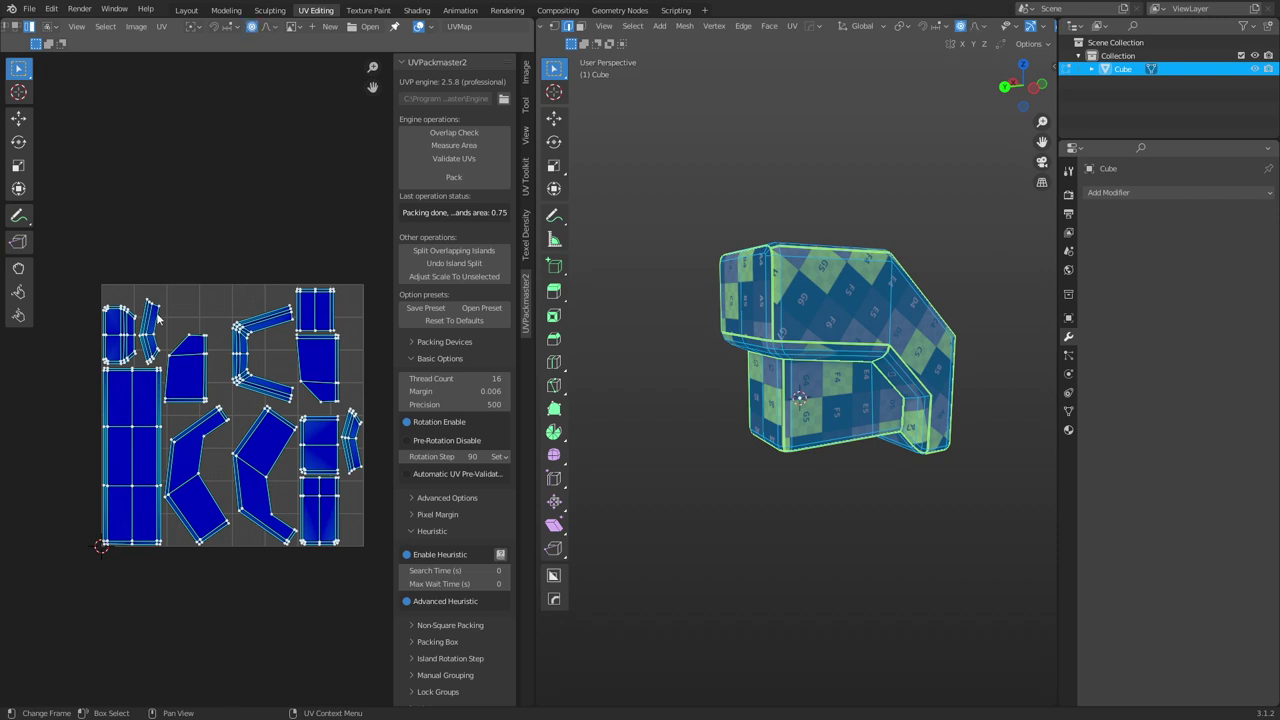
{"action": "left_click", "coordinate": [130, 315]}
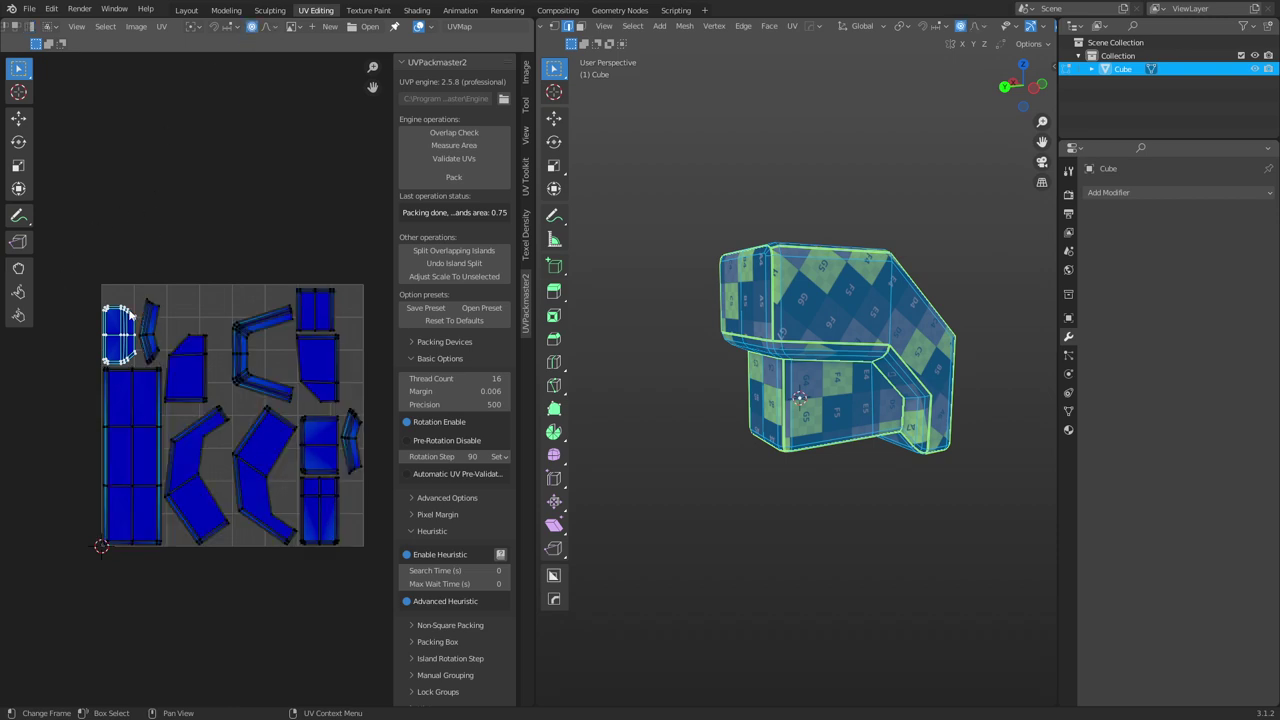
{"action": "key", "text": "h"}
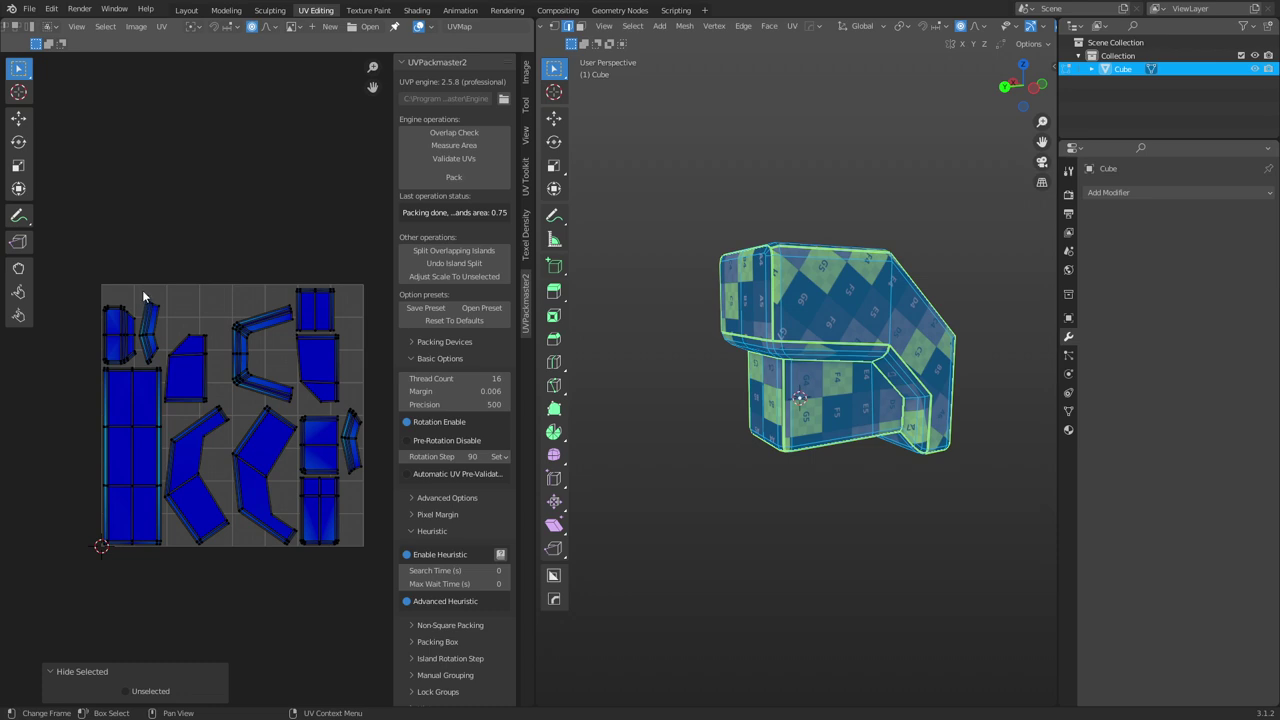
{"action": "scroll", "coordinate": [152, 314], "scroll_direction": "up", "scroll_amount": 3}
{"action": "scroll", "coordinate": [146, 318], "scroll_direction": "down", "scroll_amount": 3}
{"action": "key", "text": "ctrl+z"}
{"action": "key", "text": "g"}
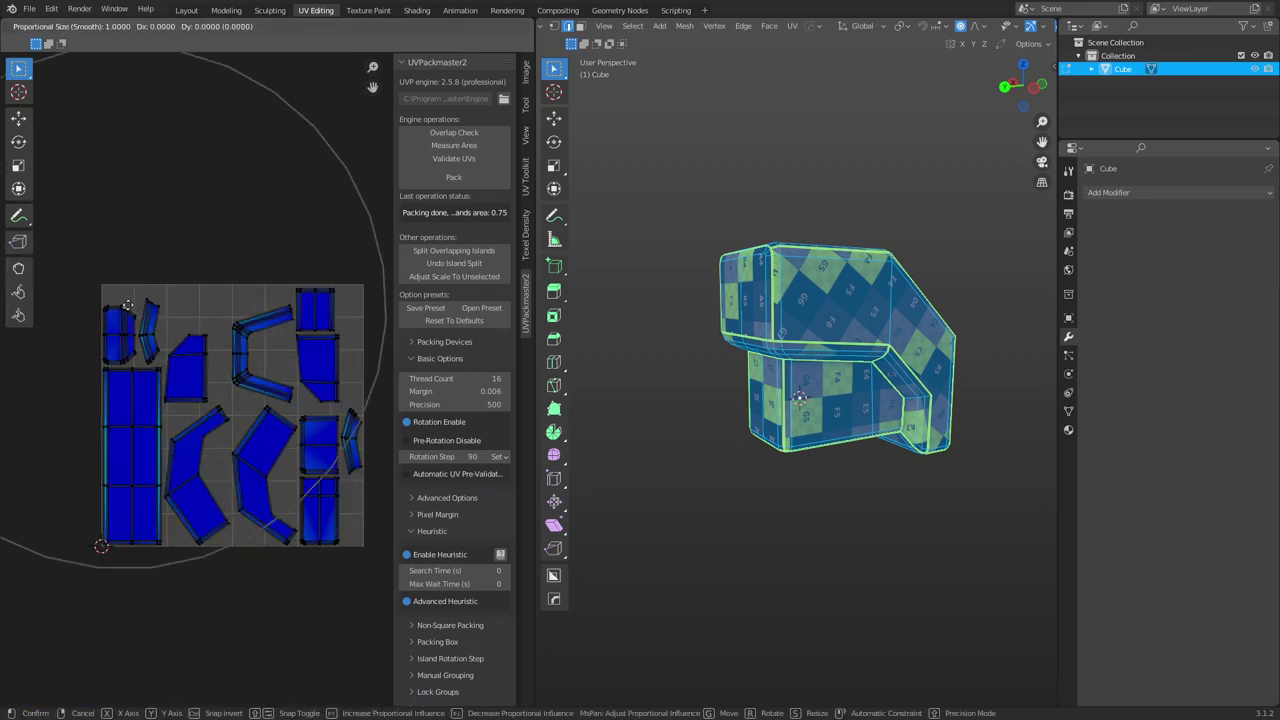
{"action": "scroll", "coordinate": [140, 308], "scroll_direction": "up", "scroll_amount": 4}
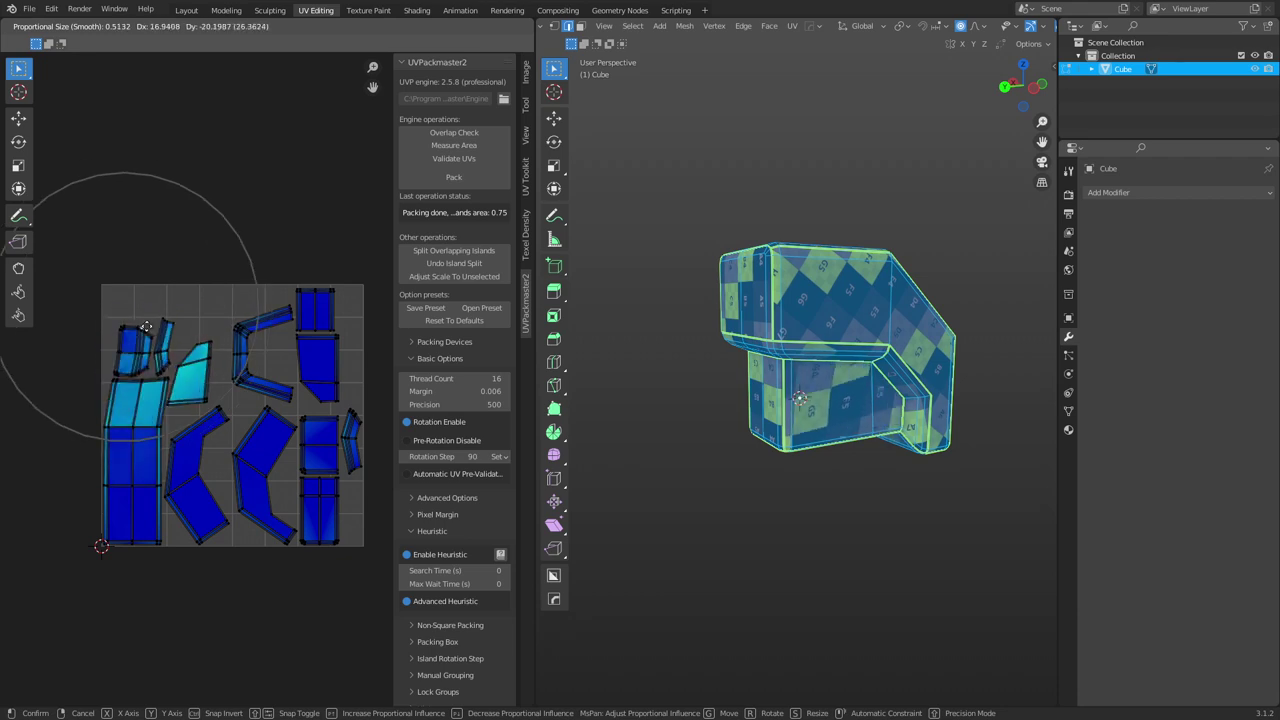
{"action": "scroll", "coordinate": [175, 318], "scroll_direction": "down", "scroll_amount": 4}
{"action": "key", "text": "Escape"}
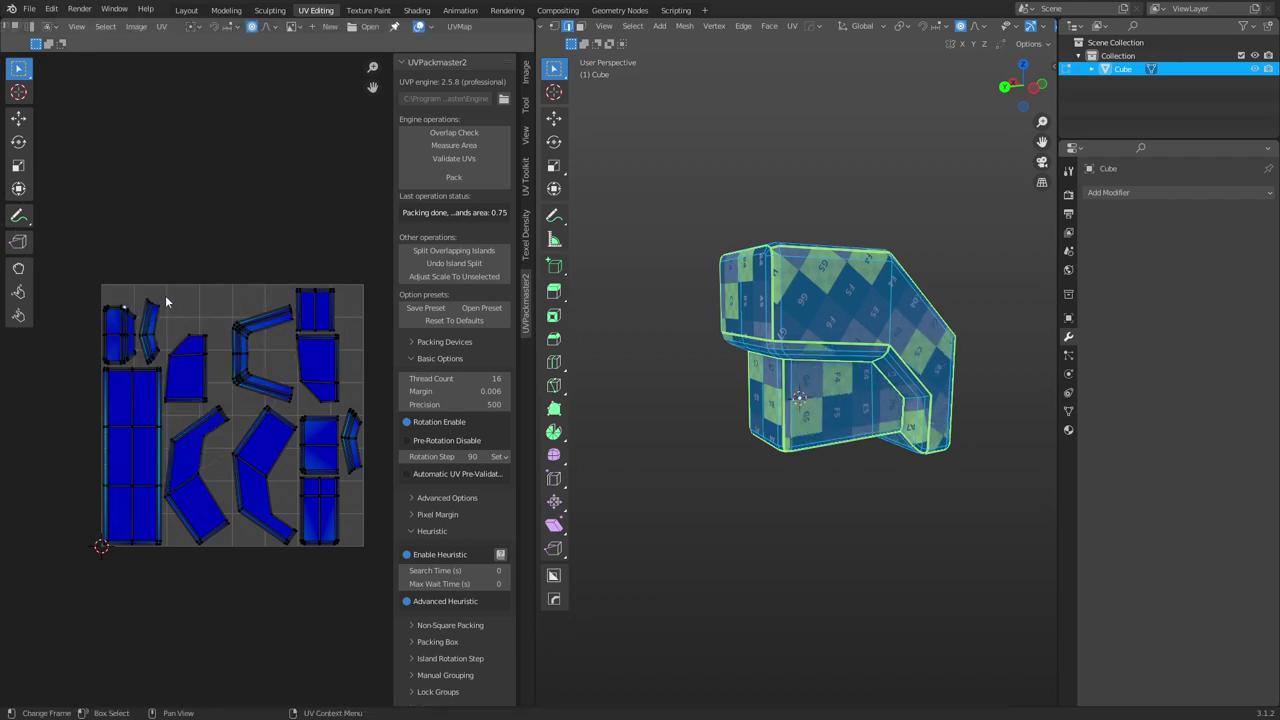
Step: Turn off proportional editing and examine the UV editor's snapping and pivot point options
{"action": "left_click", "coordinate": [276, 27]}
{"action": "left_click", "coordinate": [236, 28]}
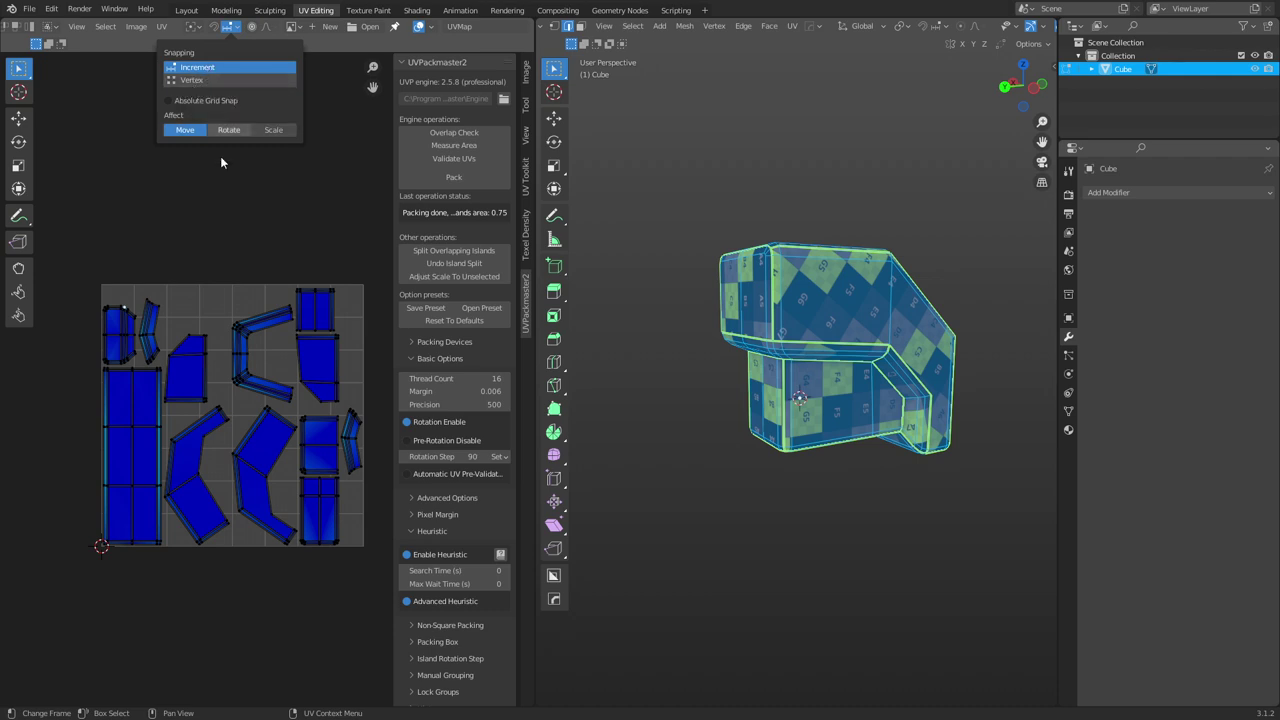
{"action": "scroll", "coordinate": [221, 210], "scroll_direction": "up", "scroll_amount": 1}
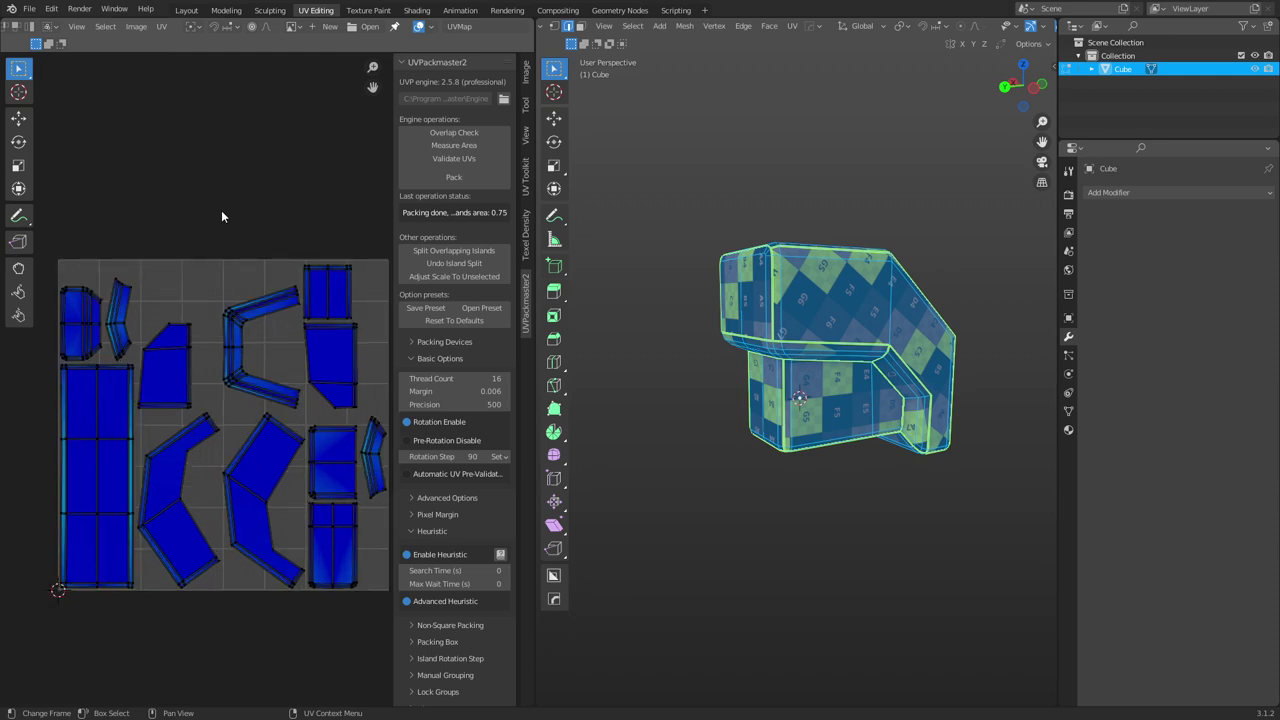
{"action": "left_click", "coordinate": [229, 26]}
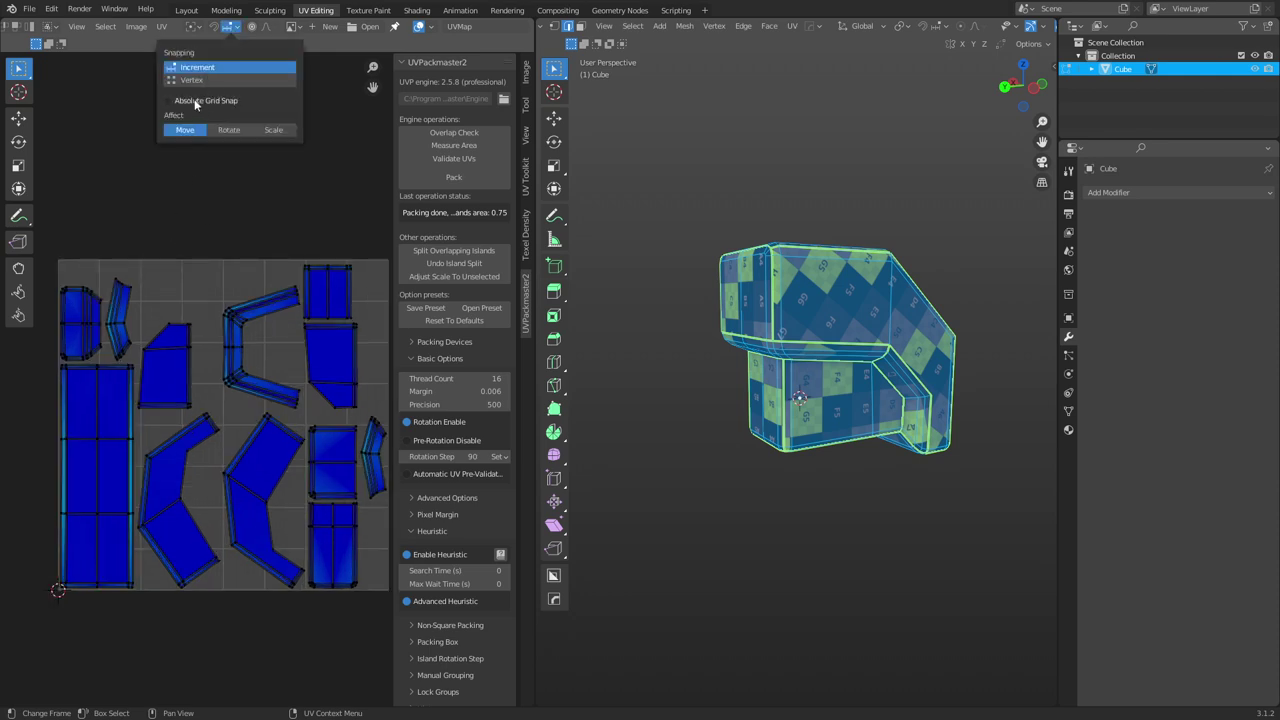
{"action": "left_click", "coordinate": [196, 27]}
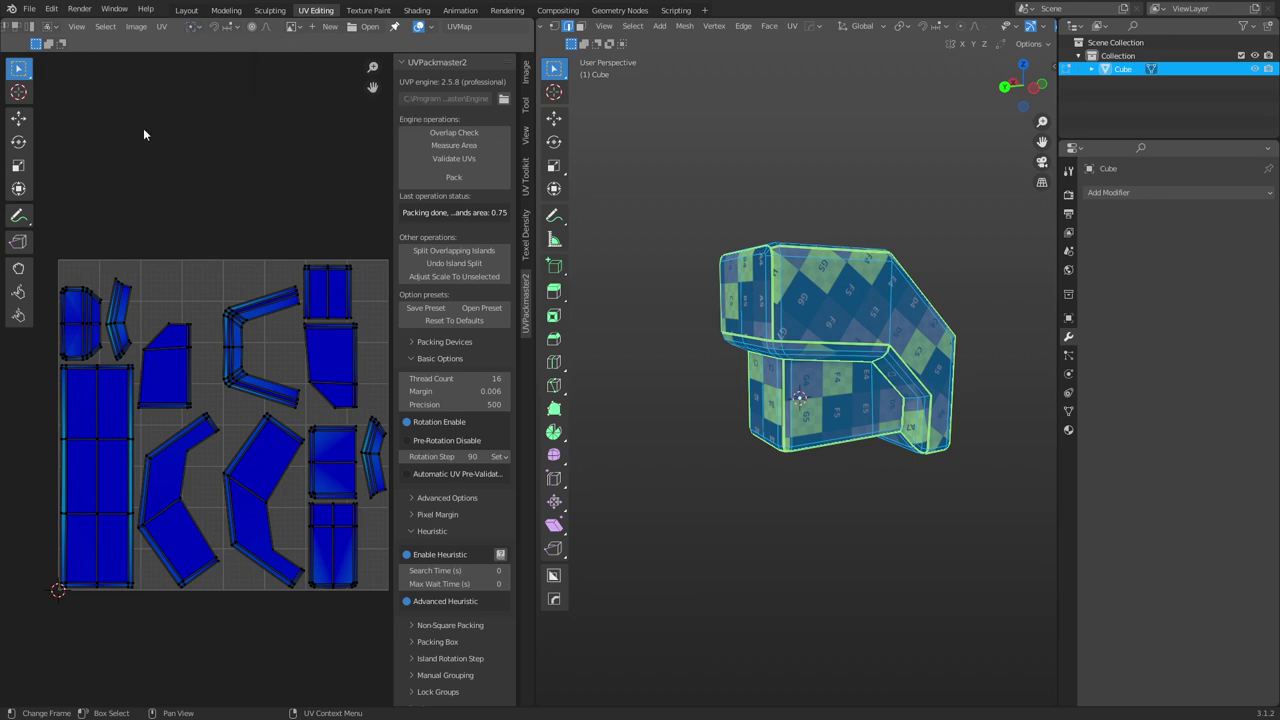
Step: Look through the UV editor's editing operations, such as snapping, unwrapping, pinning, seams and stitching
{"action": "left_click", "coordinate": [161, 26]}
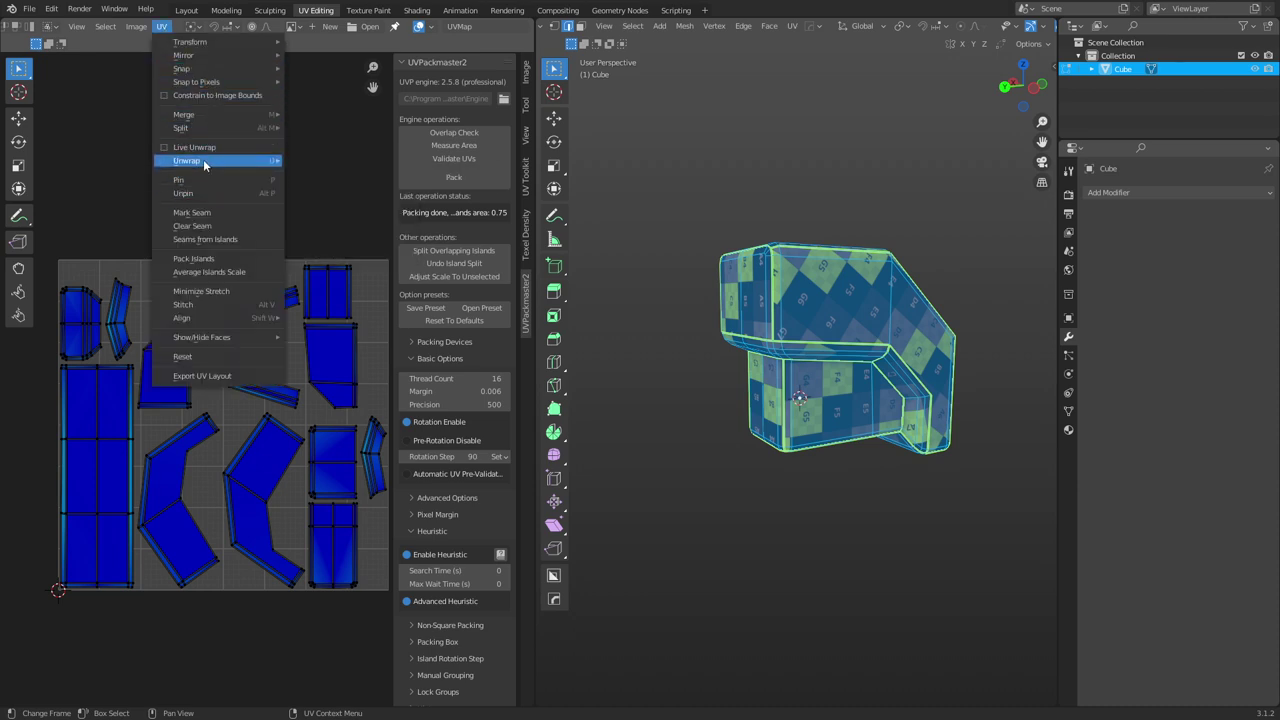
{"action": "mouse_move", "coordinate": [231, 87]}
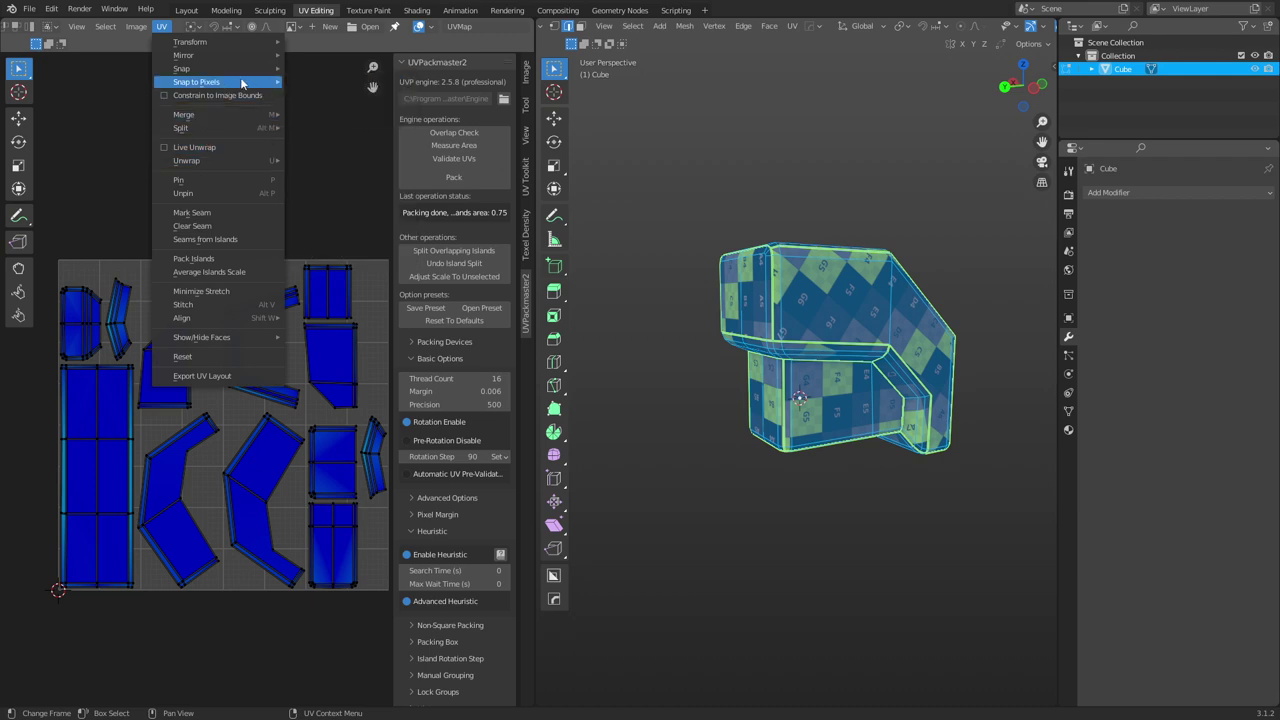
{"action": "mouse_move", "coordinate": [212, 66]}
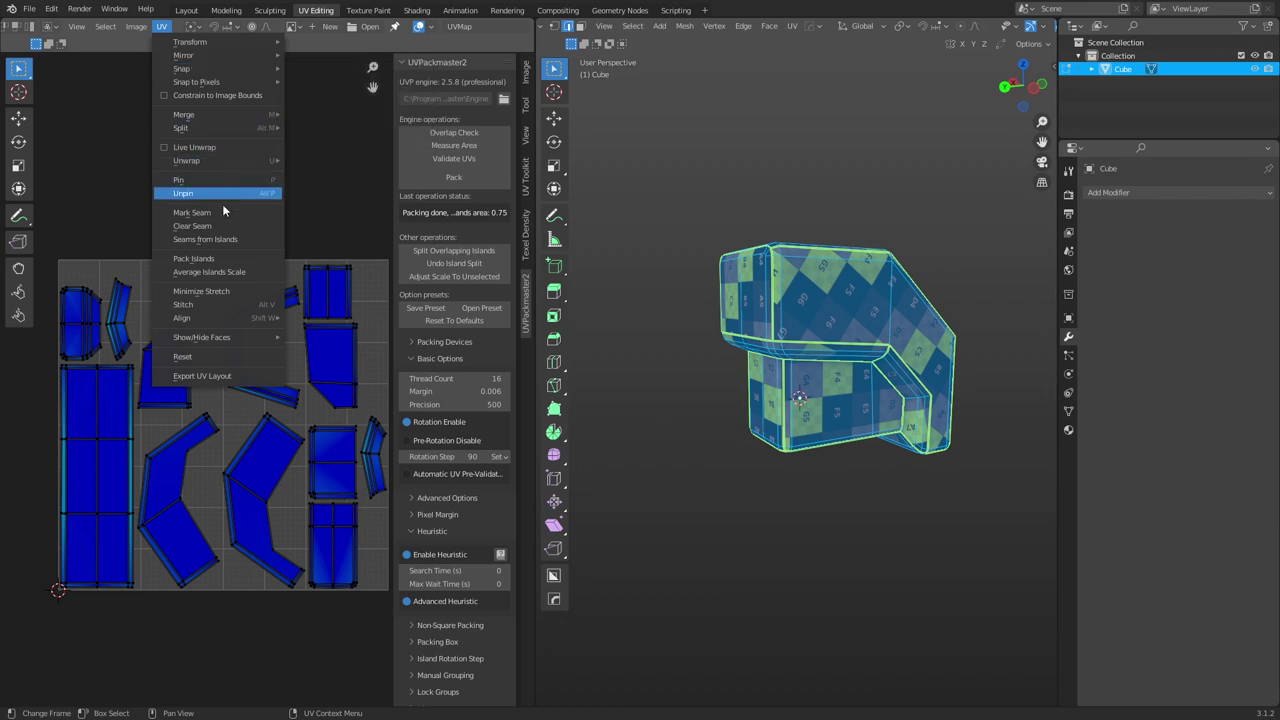
{"action": "left_click", "coordinate": [190, 304]}
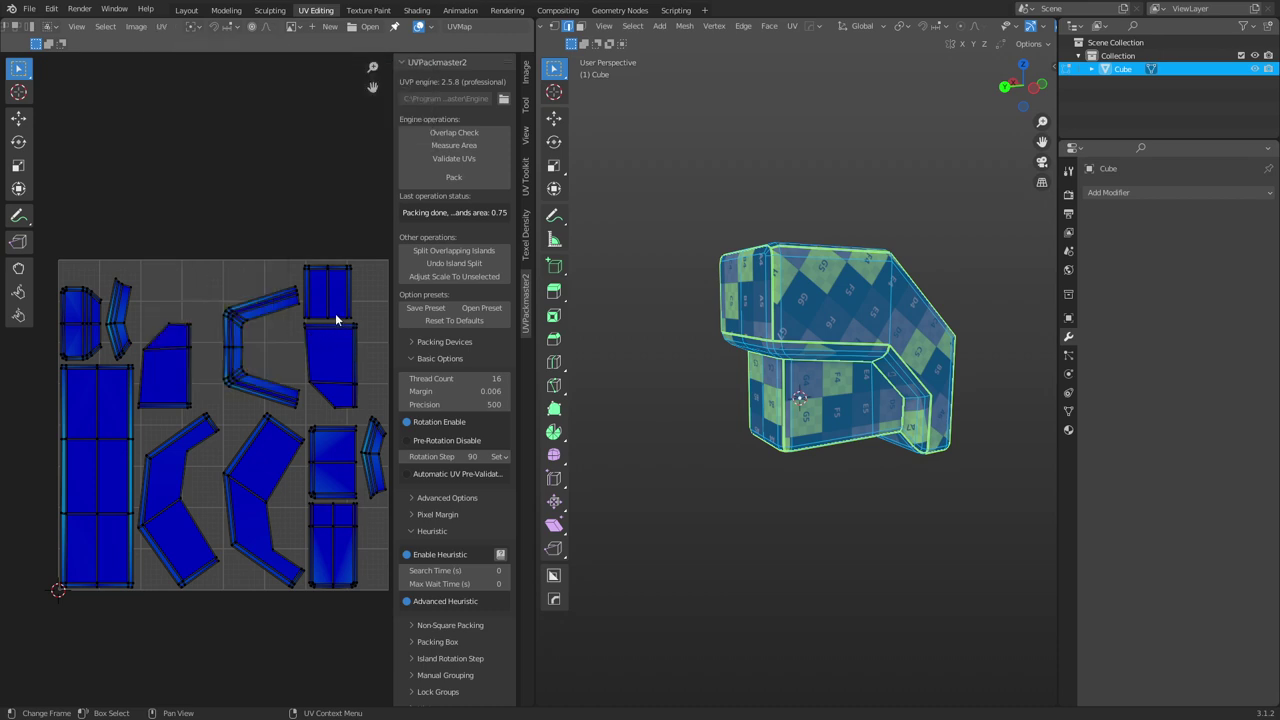
Step: Select the small two-column island near the UV tile's upper edge and pin it
{"action": "left_click", "coordinate": [328, 302]}
{"action": "right_click", "coordinate": [337, 298]}
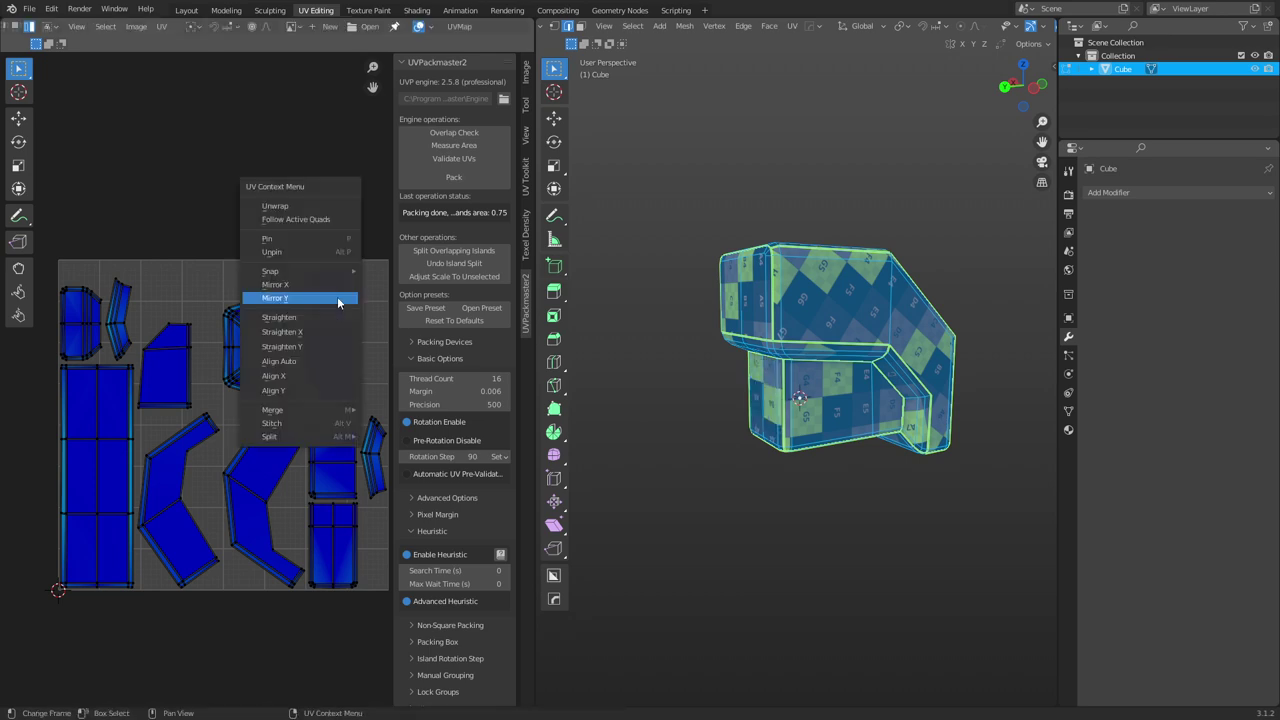
{"action": "left_click", "coordinate": [300, 240]}
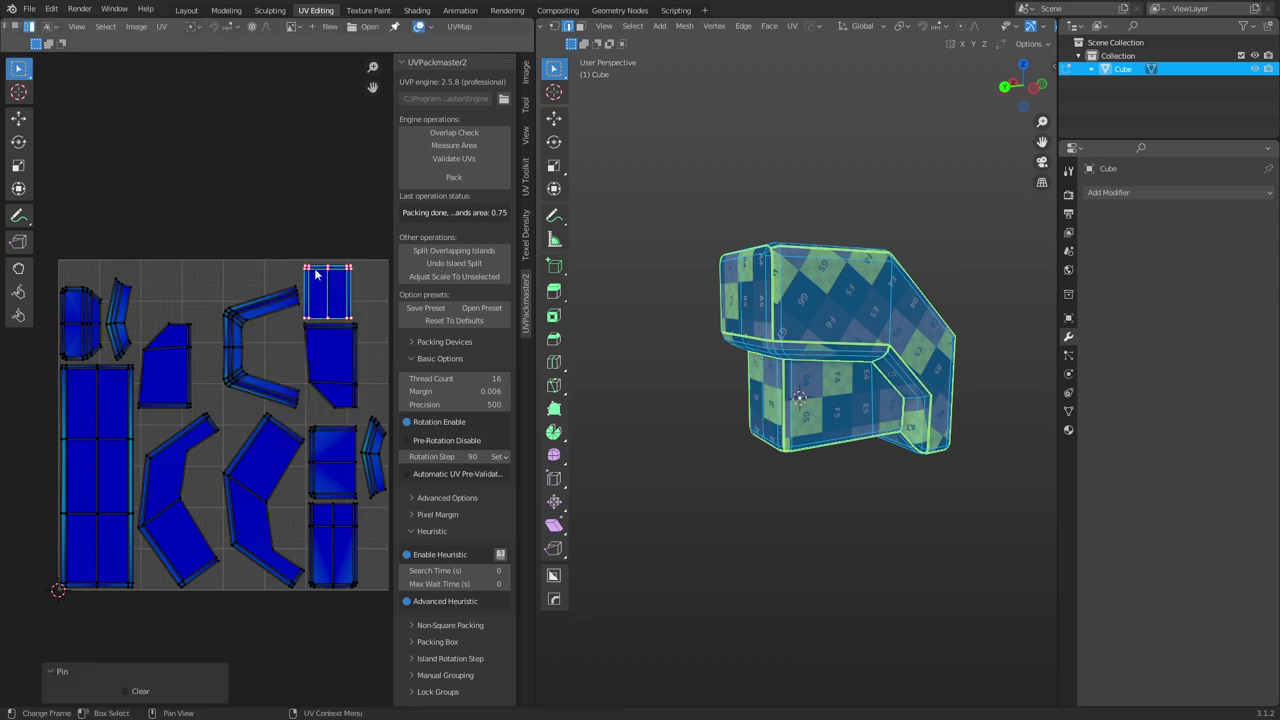
Step: Try unwrapping all islands around the pinned one, and undo the unwrap
{"action": "left_click", "coordinate": [265, 247]}
{"action": "key", "text": "a"}
{"action": "key", "text": "u"}
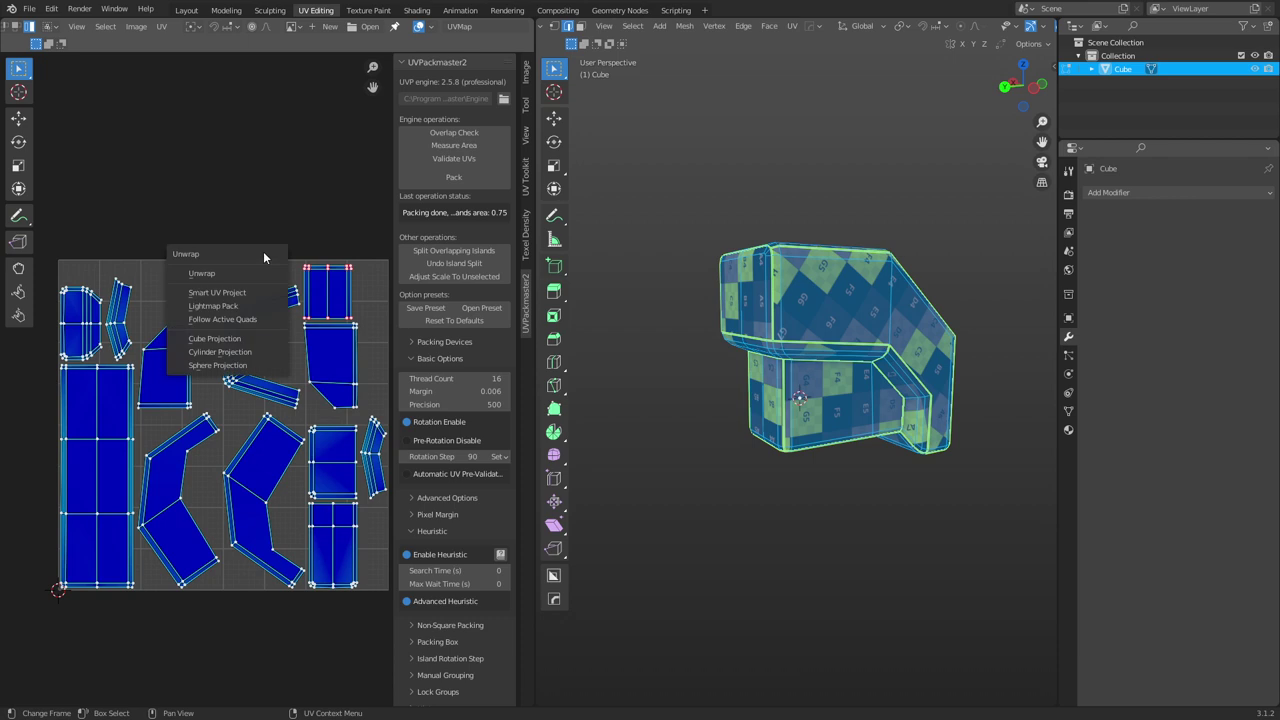
{"action": "left_click", "coordinate": [241, 274]}
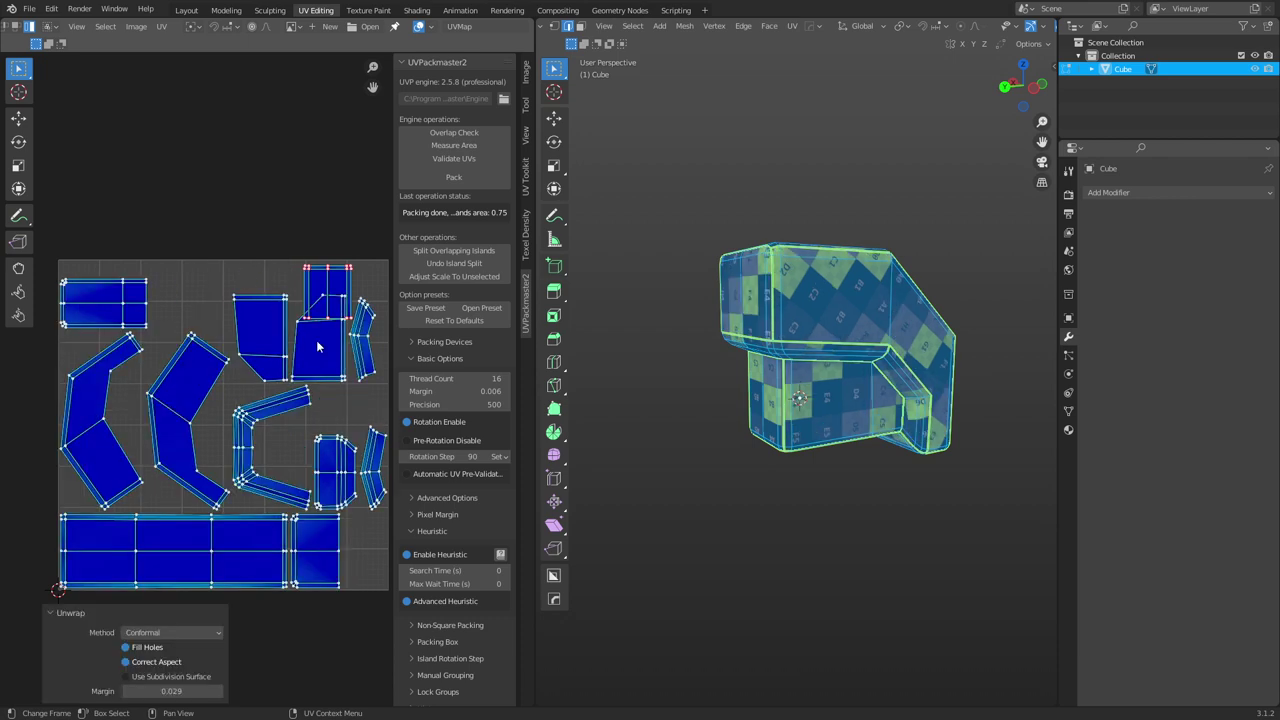
{"action": "key", "text": "g"}
{"action": "right_click", "coordinate": [285, 332]}
{"action": "key", "text": "ctrl+z"}
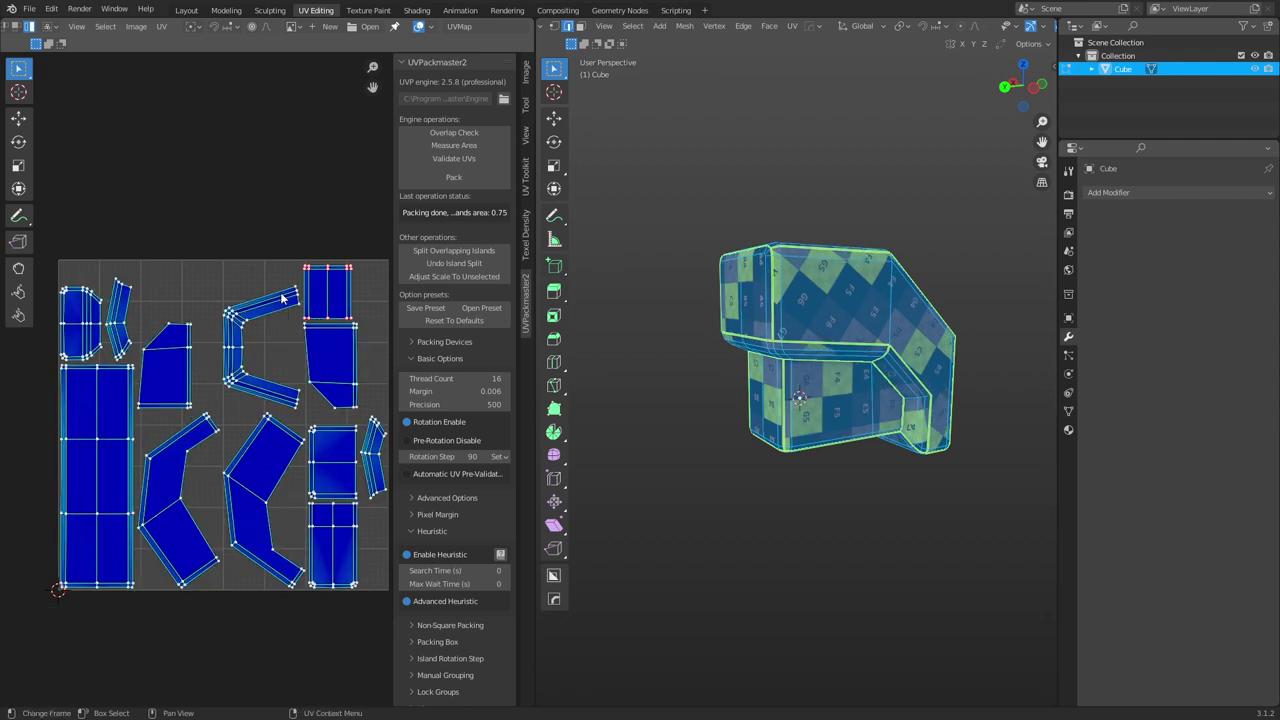
Step: Select the whole bevelled block and clear all its seams
{"action": "key", "text": "u"}
{"action": "left_click", "coordinate": [161, 26]}
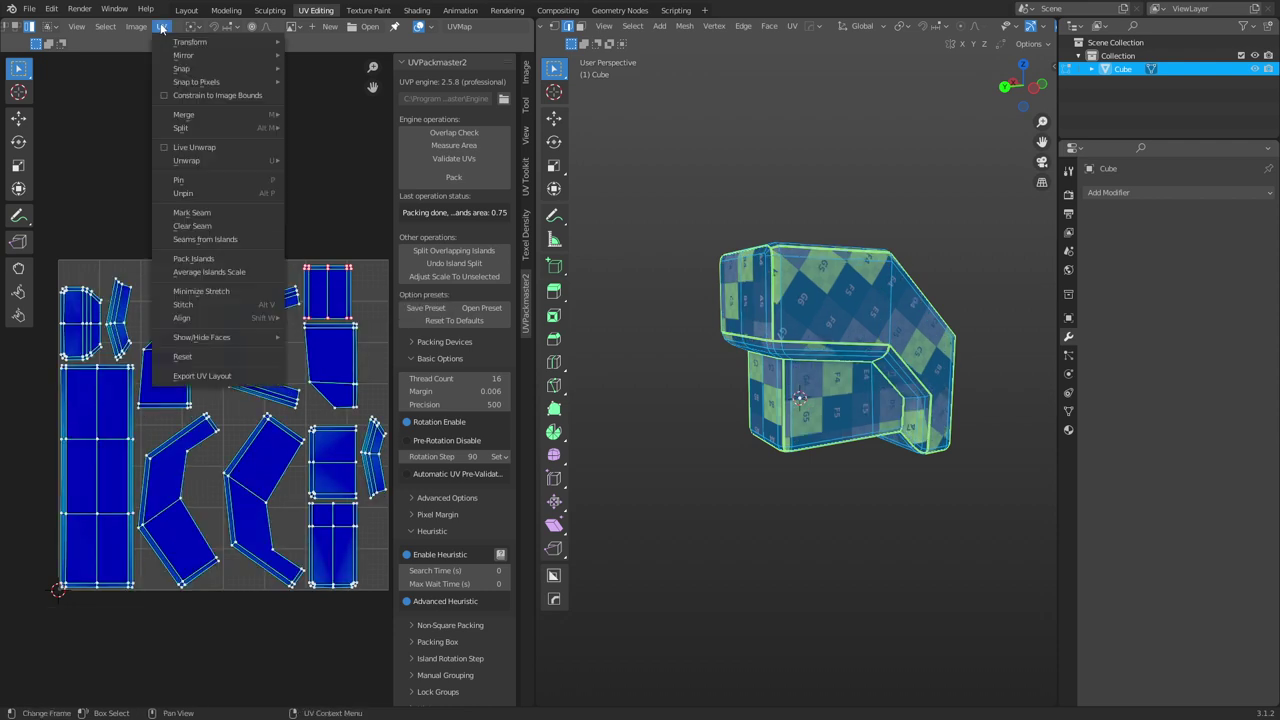
{"action": "left_click", "coordinate": [232, 240]}
{"action": "left_click", "coordinate": [800, 507]}
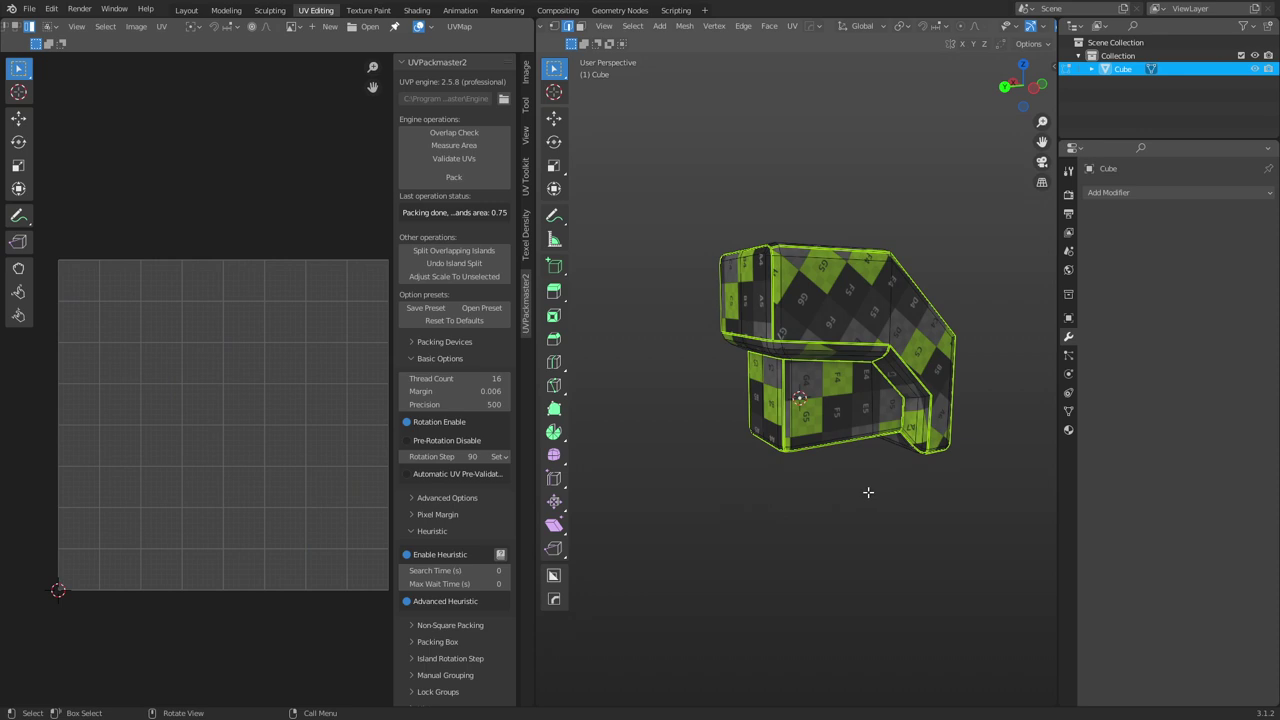
{"action": "scroll", "coordinate": [868, 492], "scroll_direction": "up", "scroll_amount": 3}
{"action": "key", "text": "a"}
{"action": "middle_click_drag", "start_coordinate": [860, 470], "coordinate": [830, 326]}
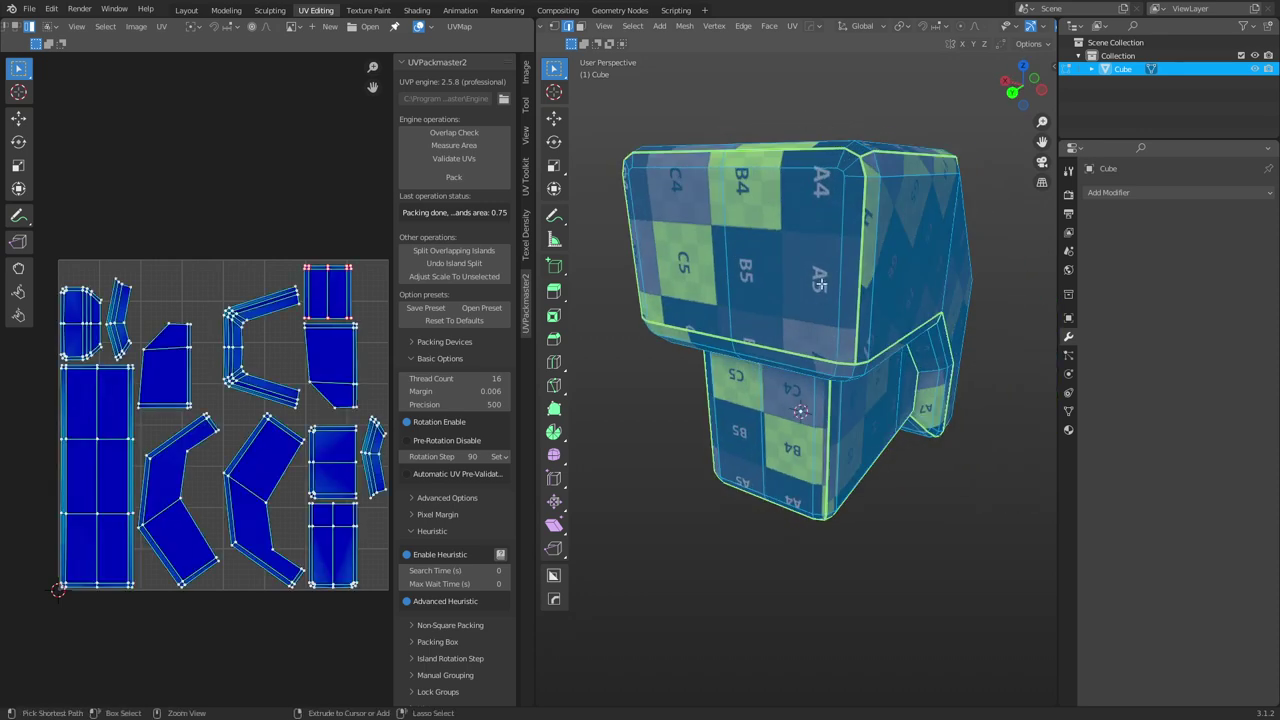
{"action": "key", "text": "ctrl+e"}
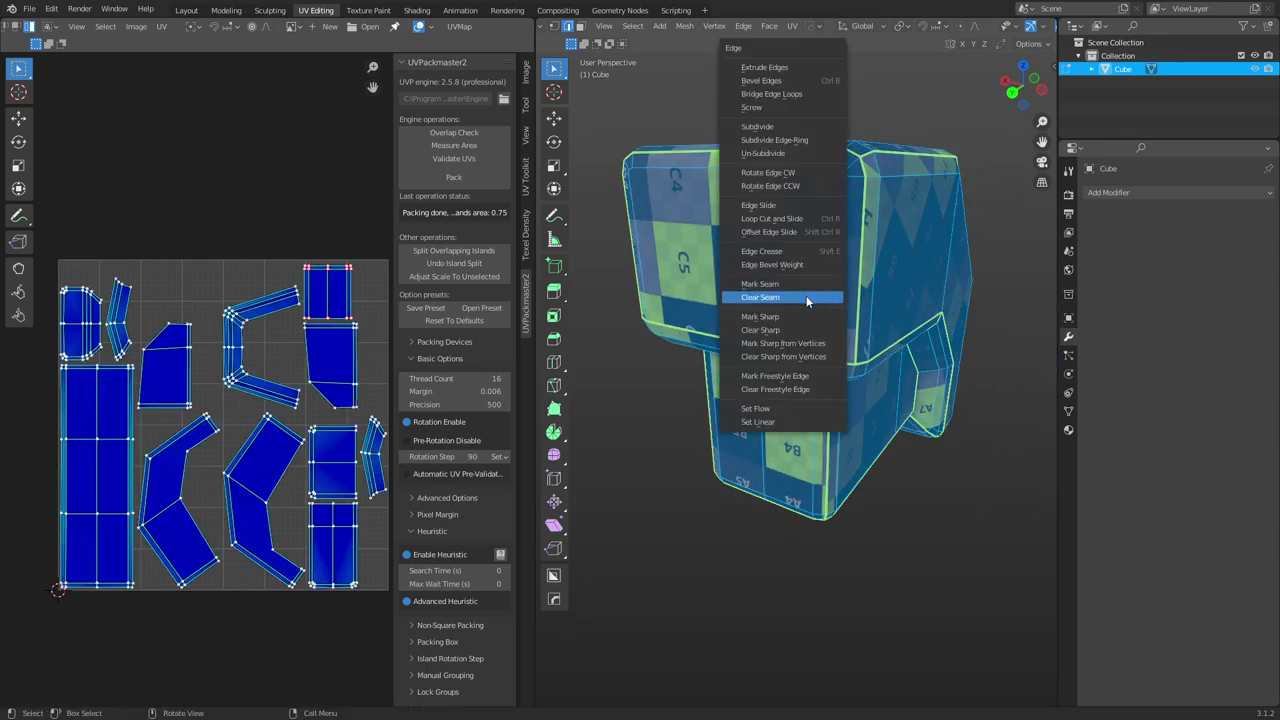
{"action": "left_click", "coordinate": [806, 297]}
{"action": "left_click", "coordinate": [706, 500]}
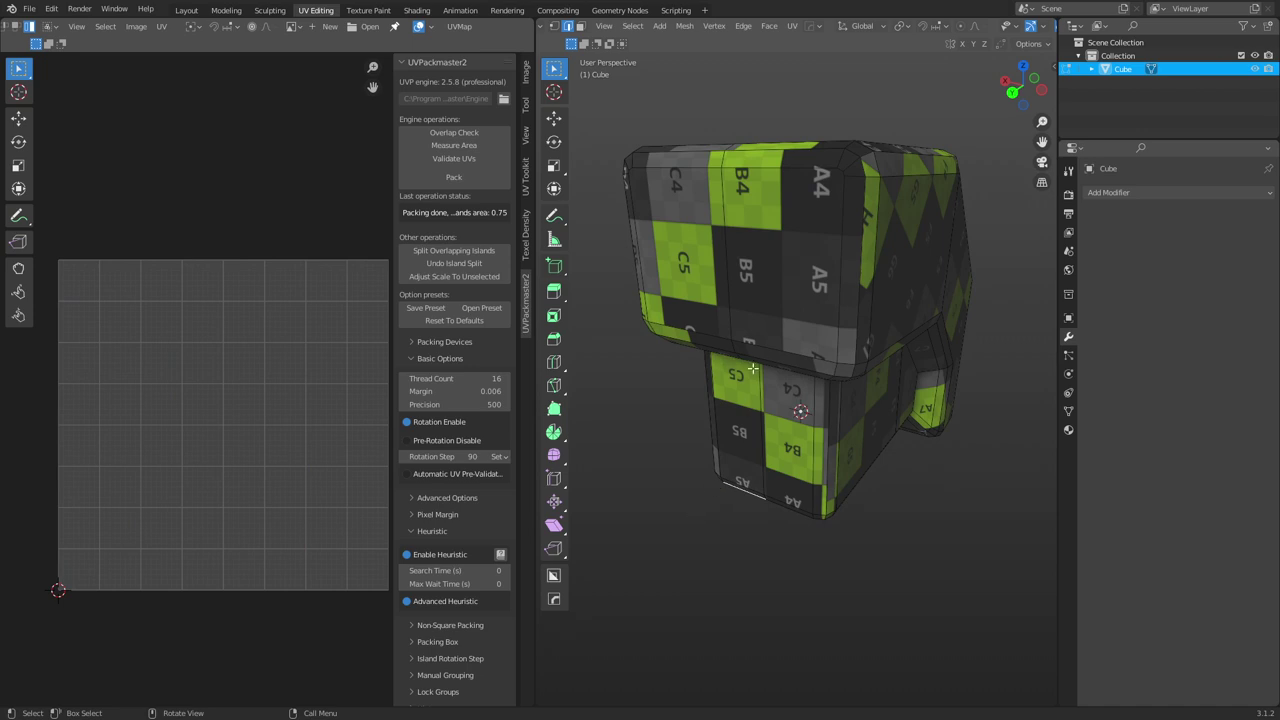
Step: Select all UVs of the block and mark seams along the existing island borders with Seams from Islands
{"action": "key", "text": "a"}
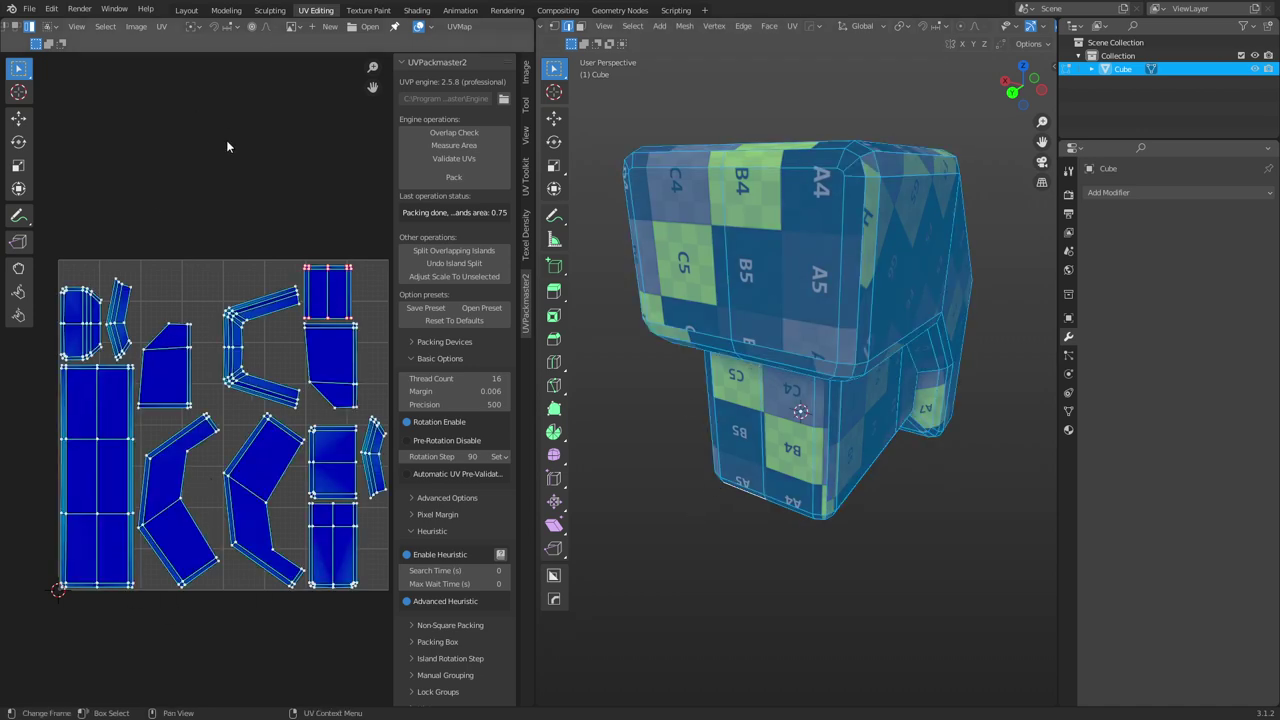
{"action": "left_click", "coordinate": [186, 278]}
{"action": "key", "text": "a"}
{"action": "left_click", "coordinate": [161, 26]}
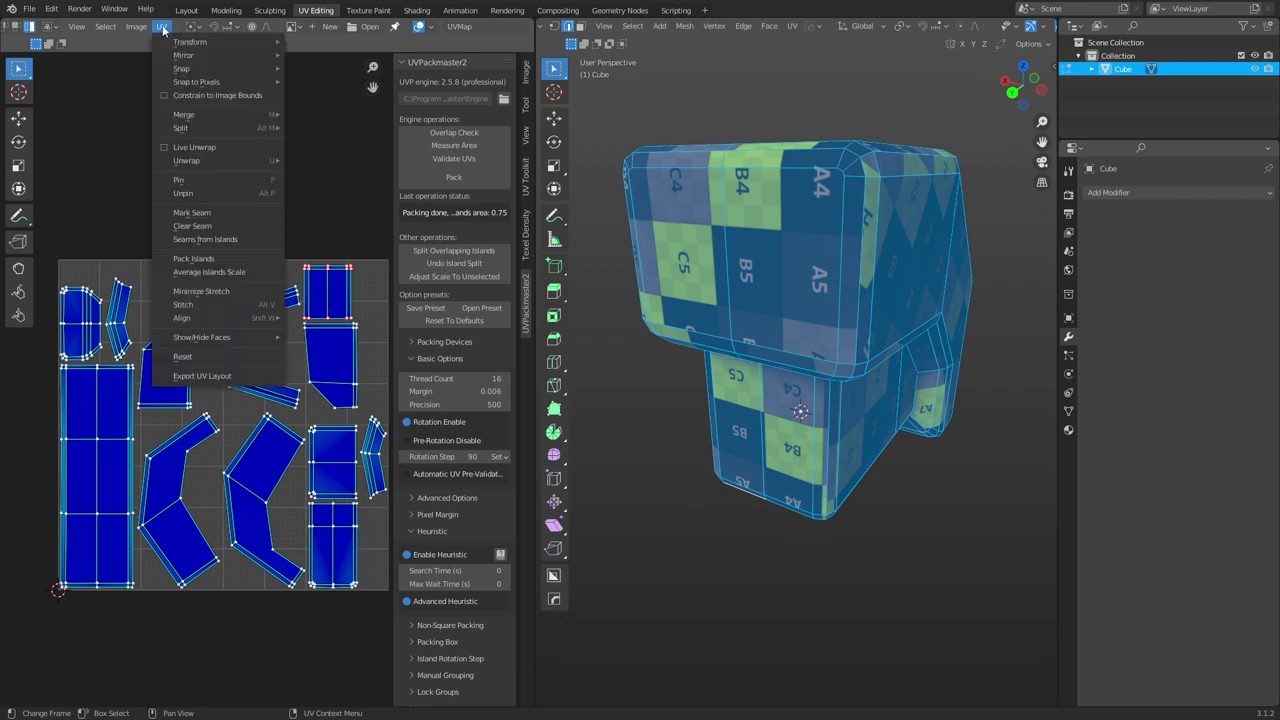
{"action": "left_click", "coordinate": [229, 240]}
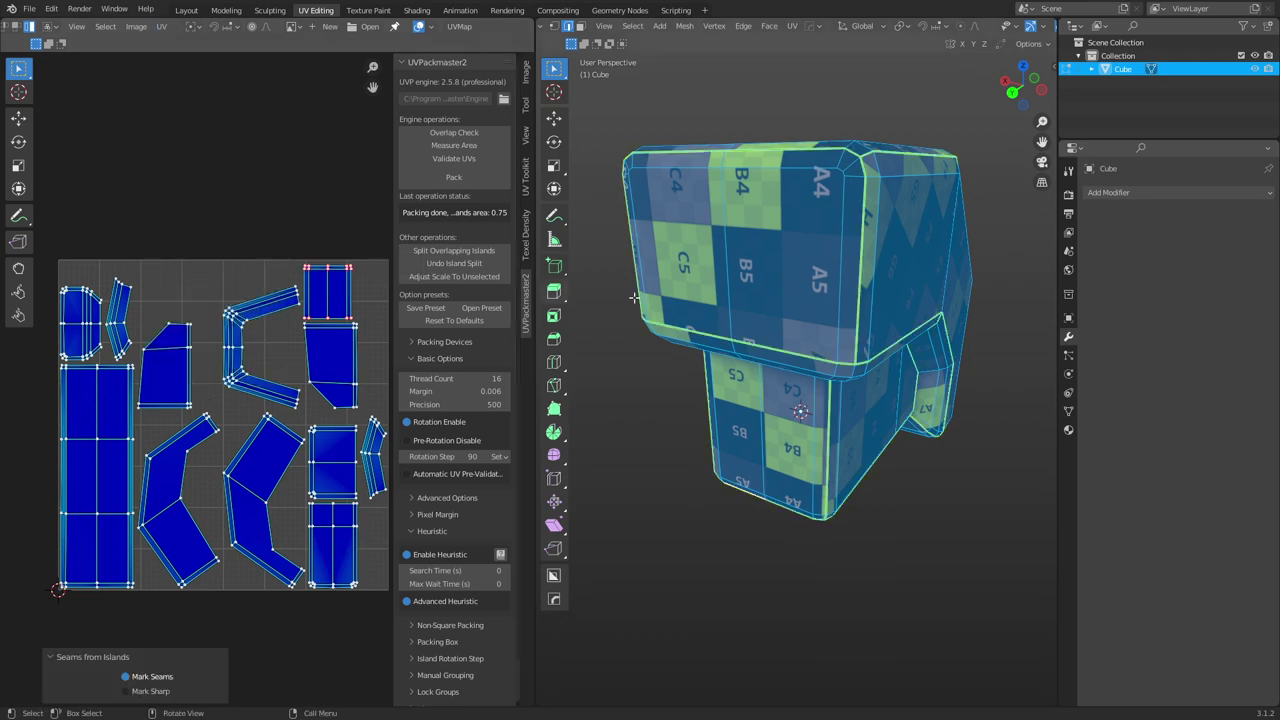
Step: Switch the mesh to face selection, select all faces and unpin their UVs
{"action": "left_click", "coordinate": [161, 26]}
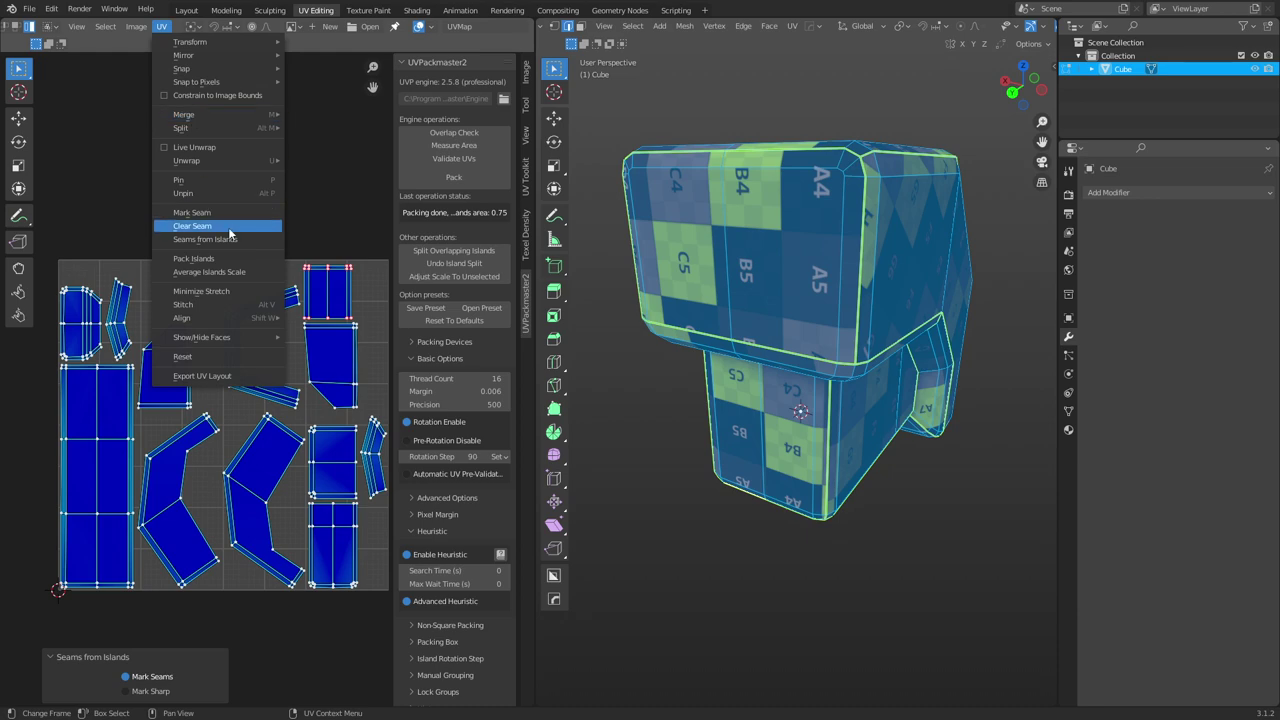
{"action": "middle_click_drag", "start_coordinate": [844, 276], "coordinate": [802, 301]}
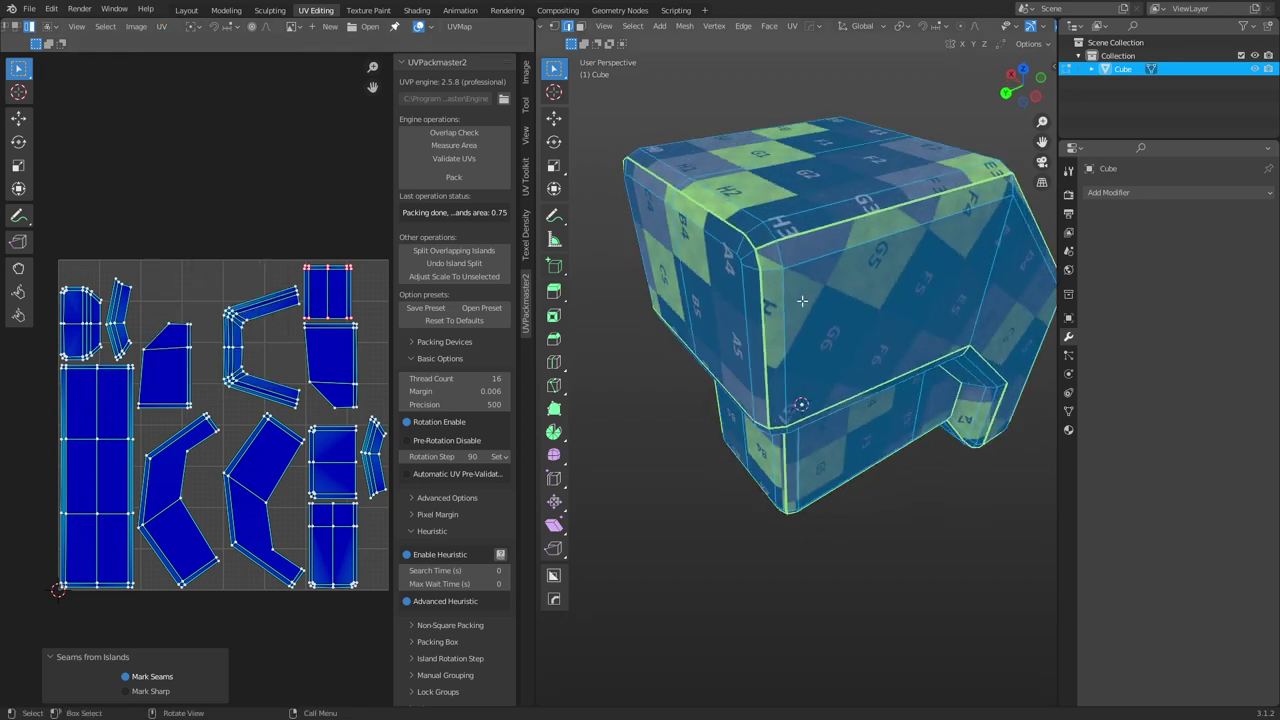
{"action": "key", "text": "3"}
{"action": "left_click", "coordinate": [710, 271]}
{"action": "middle_click_drag", "start_coordinate": [668, 275], "coordinate": [780, 298]}
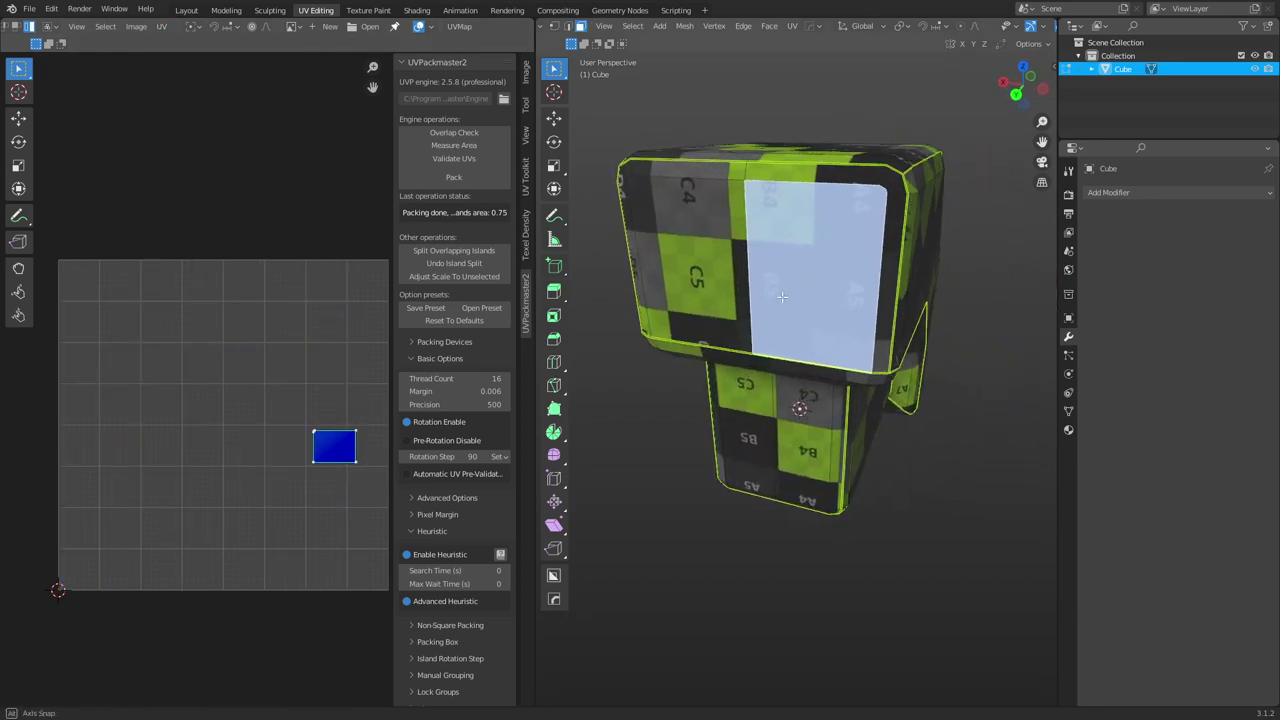
{"action": "key", "text": "a"}
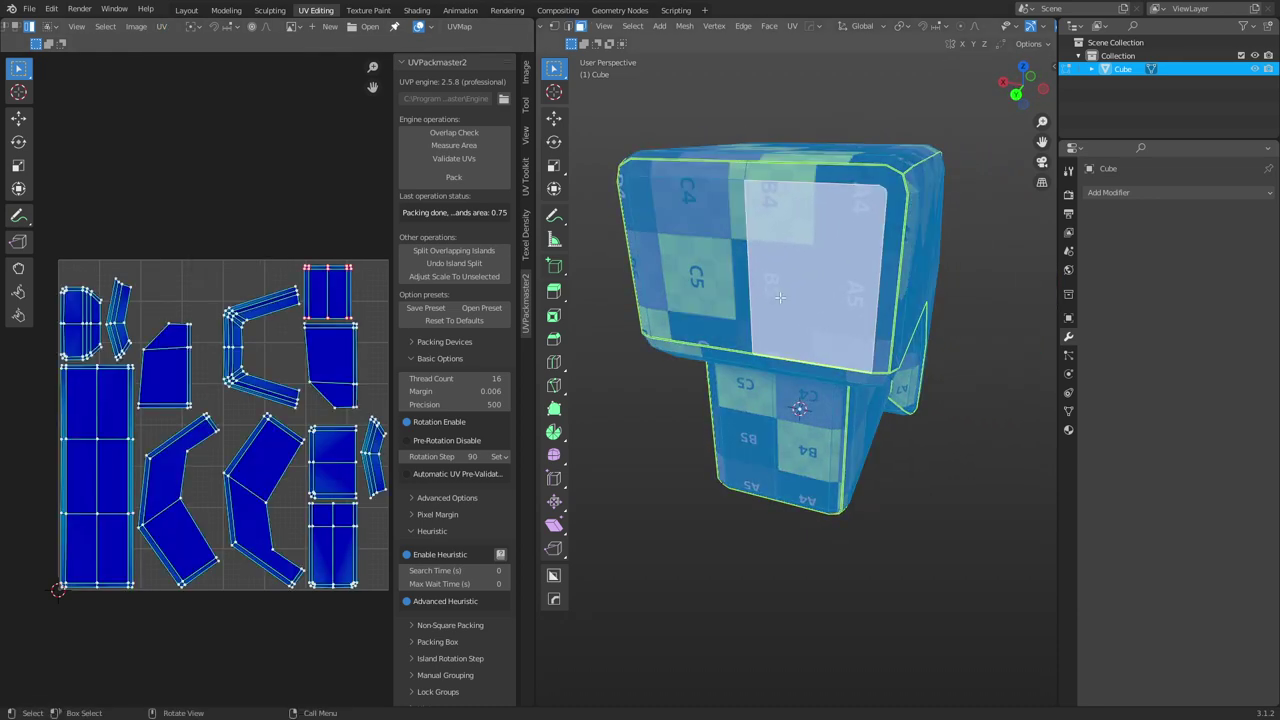
{"action": "right_click", "coordinate": [310, 275]}
{"action": "left_click", "coordinate": [292, 284]}
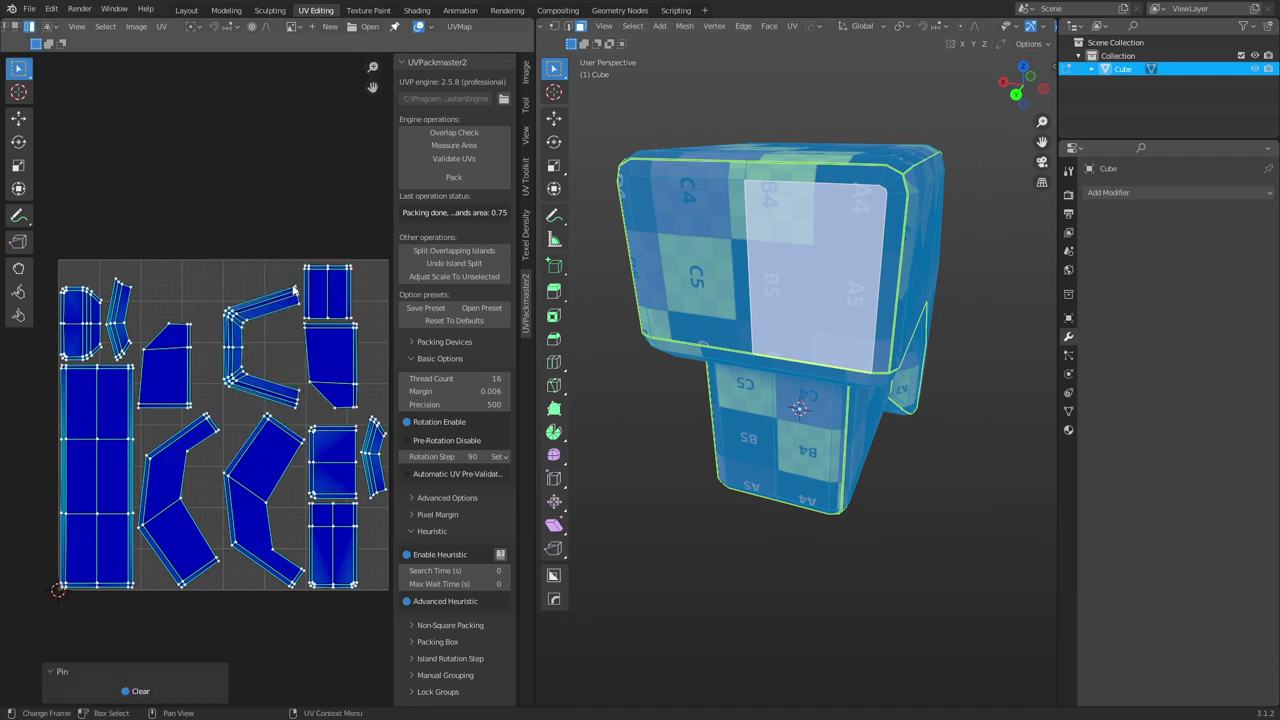
Step: Unwrap only the block's top faces, its large end faces and the bevel faces between them, and select the end-face island
{"action": "left_click", "coordinate": [705, 265]}
{"action": "left_click", "coordinate": [759, 251], "text": "shift"}
{"action": "middle_click_drag", "start_coordinate": [759, 251], "coordinate": [720, 282]}
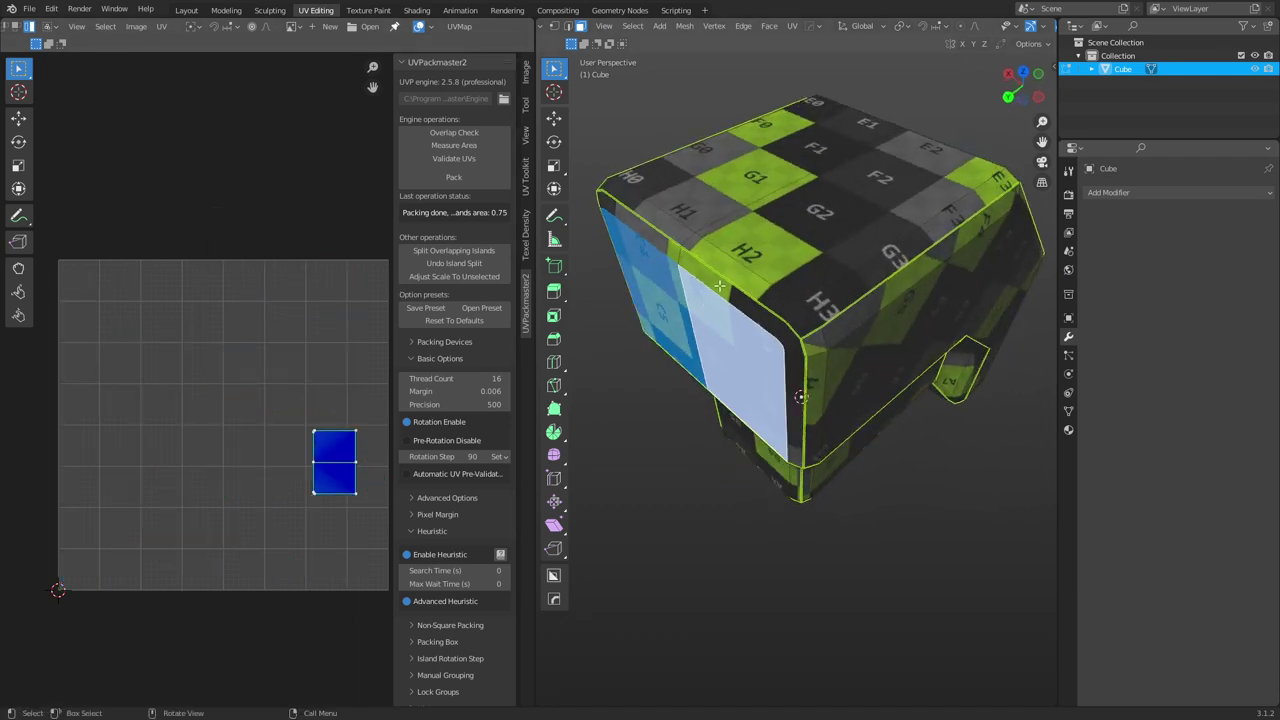
{"action": "left_click", "coordinate": [717, 284], "text": "shift"}
{"action": "left_click", "coordinate": [660, 245], "text": "shift"}
{"action": "left_click", "coordinate": [668, 208], "text": "shift"}
{"action": "left_click", "coordinate": [662, 226], "text": "shift"}
{"action": "left_click", "coordinate": [720, 254], "text": "shift"}
{"action": "left_click", "coordinate": [784, 252], "text": "alt+shift"}
{"action": "middle_click_drag", "start_coordinate": [779, 269], "coordinate": [826, 261]}
{"action": "key", "text": "u"}
{"action": "left_click", "coordinate": [825, 260]}
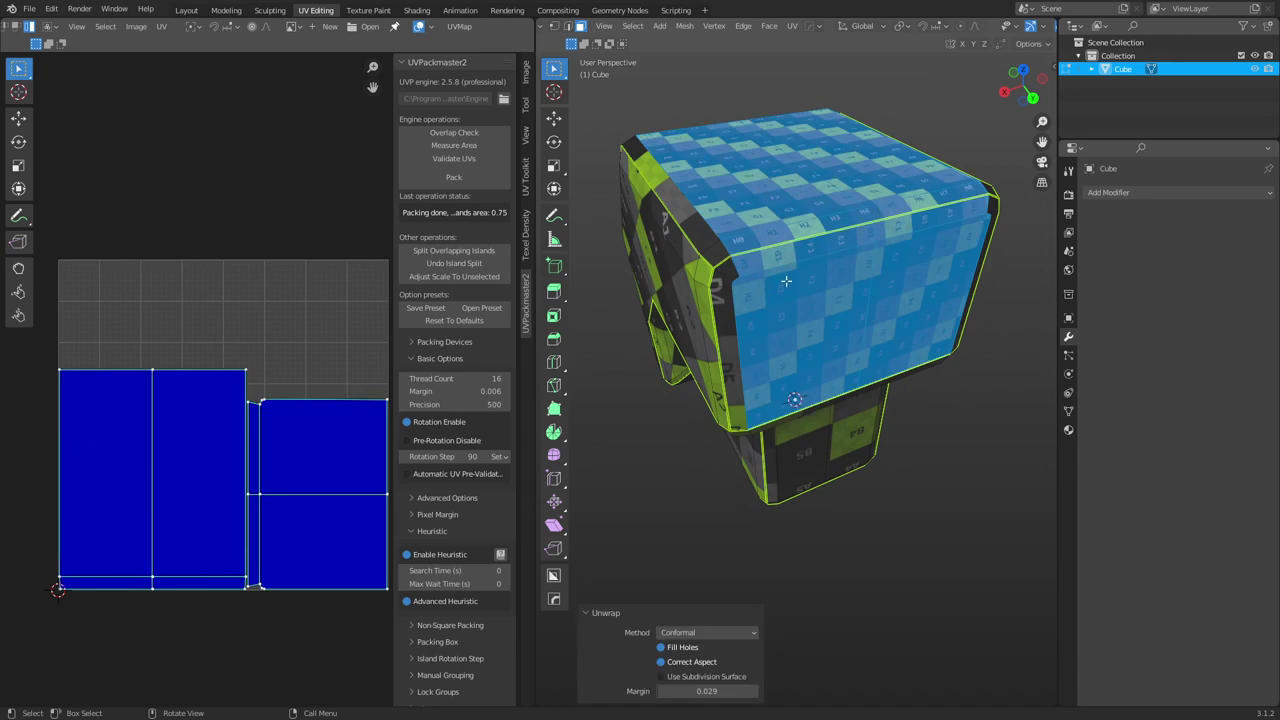
{"action": "left_click", "coordinate": [256, 532]}
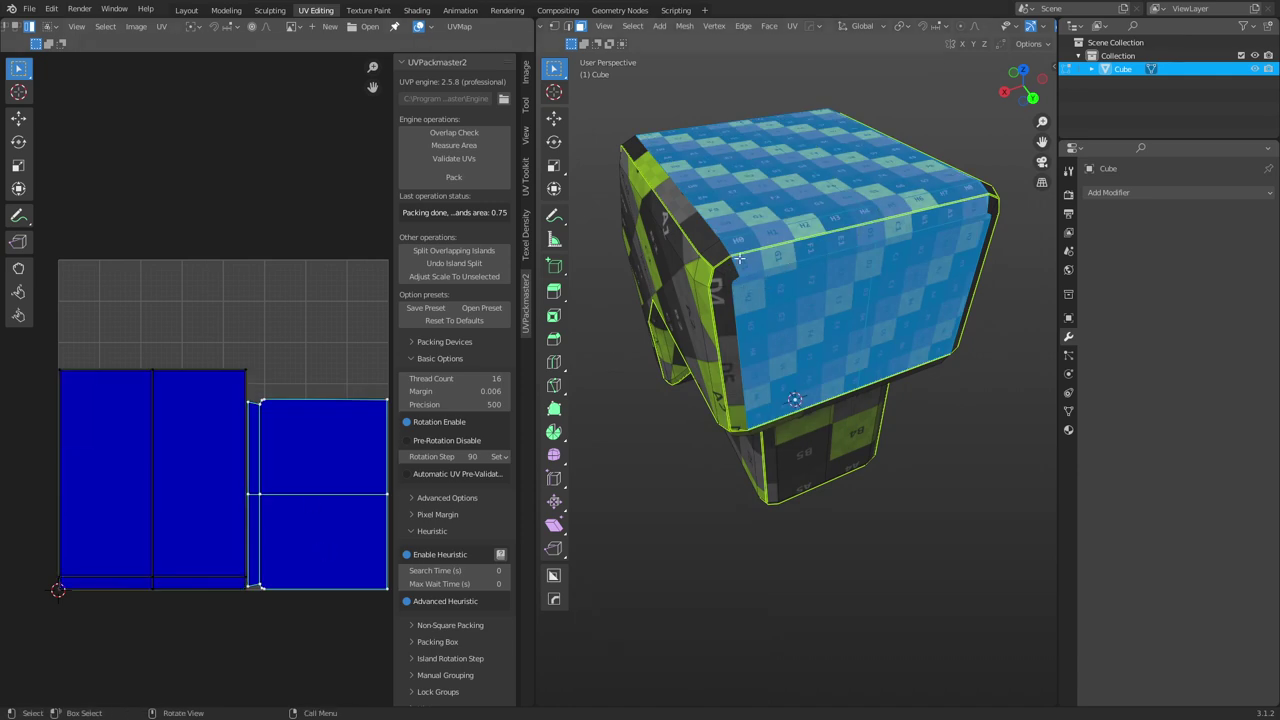
Step: Duplicate the block in Object Mode, place the copy beside it along the global X axis and frame the copy
{"action": "key", "text": "2"}
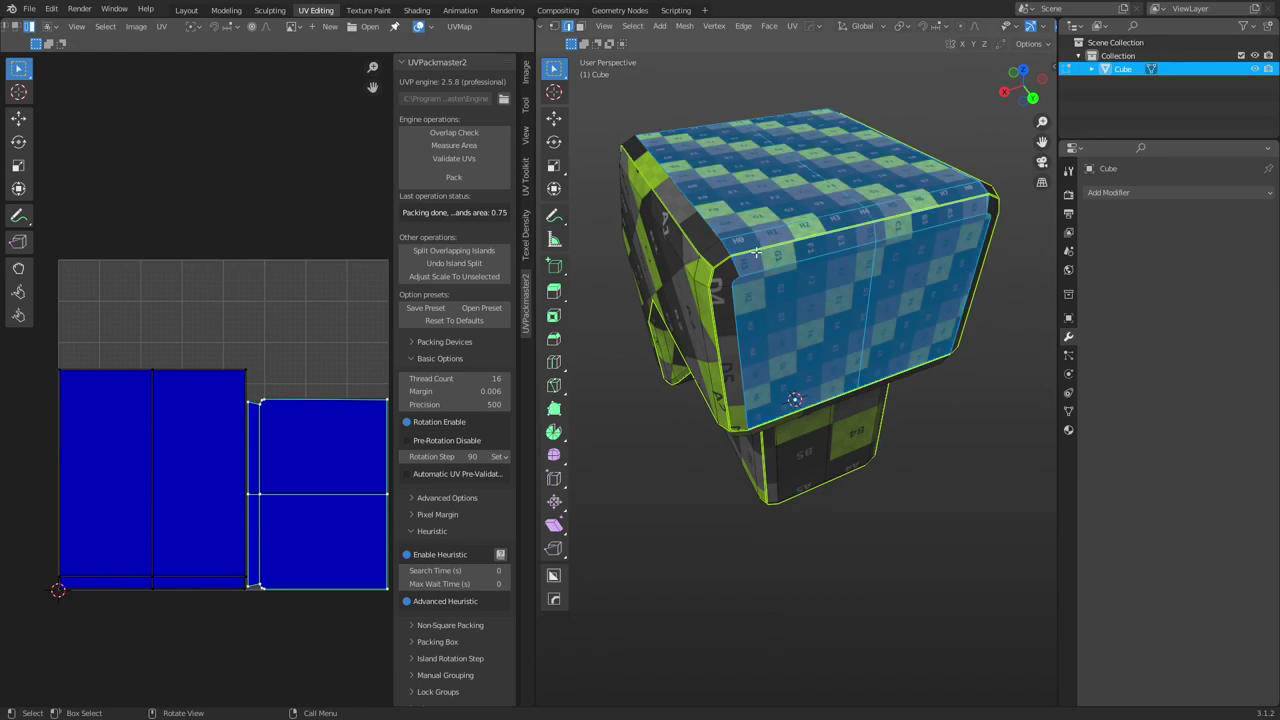
{"action": "key", "text": "a"}
{"action": "scroll", "coordinate": [757, 253], "scroll_direction": "down", "scroll_amount": 4}
{"action": "key", "text": "Tab"}
{"action": "key", "text": "shift+d"}
{"action": "key", "text": "x"}
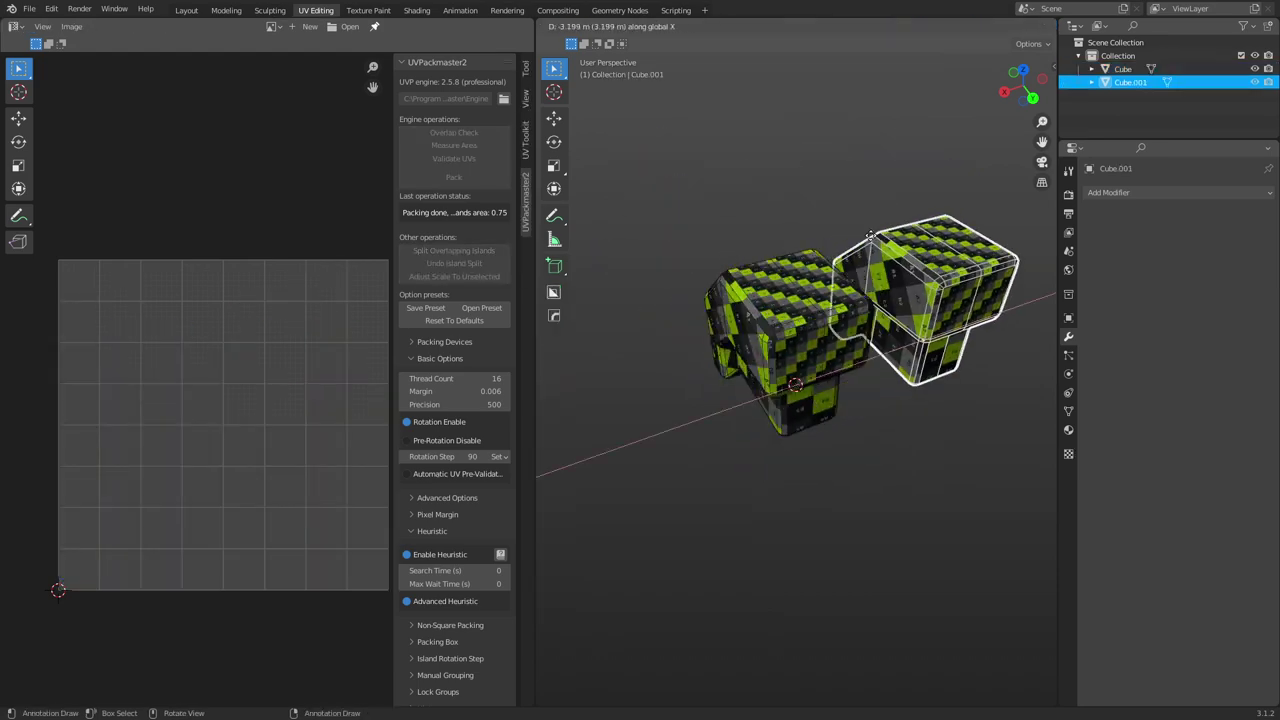
{"action": "left_click", "coordinate": [890, 236]}
{"action": "key", "text": "grave"}
{"action": "left_click", "coordinate": [978, 289]}
Step: Enter Edit Mode on the duplicate and clear all its seams
{"action": "key", "text": "ctrl+Tab"}
{"action": "left_click", "coordinate": [960, 300]}
{"action": "key", "text": "ctrl+e"}
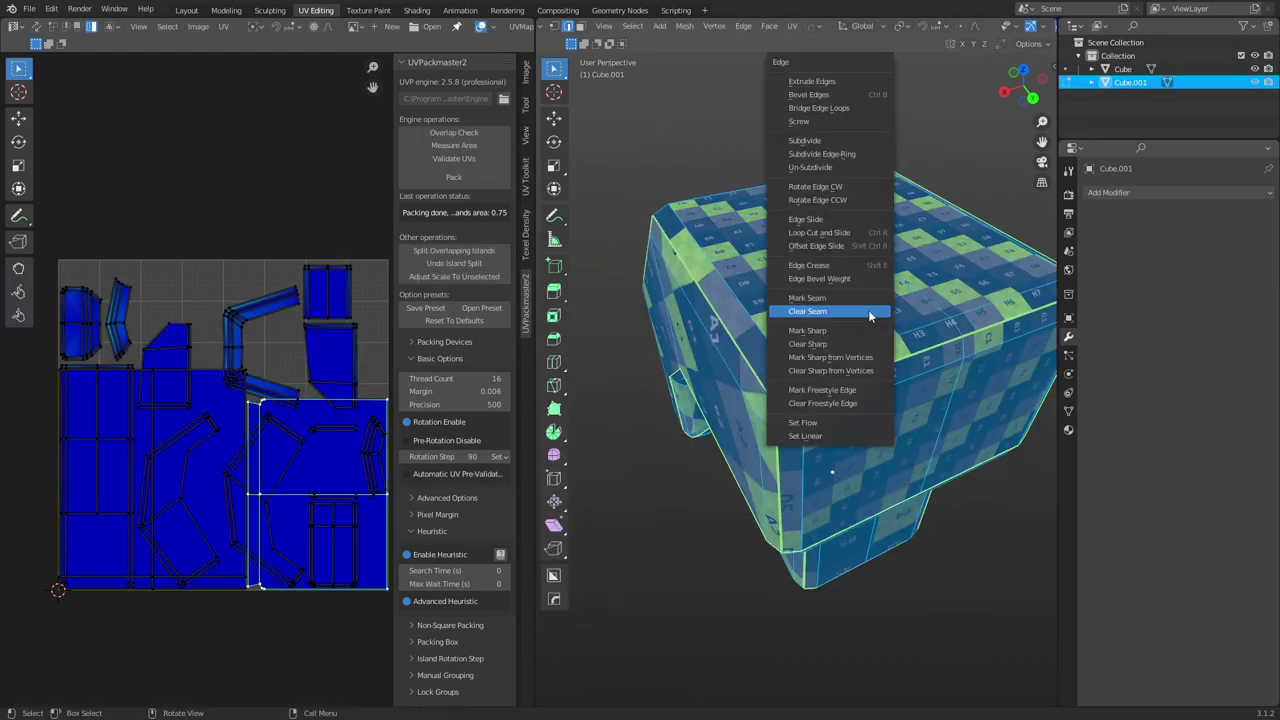
{"action": "left_click", "coordinate": [868, 310]}
Step: Collapse all of the duplicate's UVs to a single point by scaling them to 0
{"action": "key", "text": "a"}
{"action": "key", "text": "g"}
{"action": "key", "text": "s"}
{"action": "key", "text": "0"}
{"action": "key", "text": "Return"}
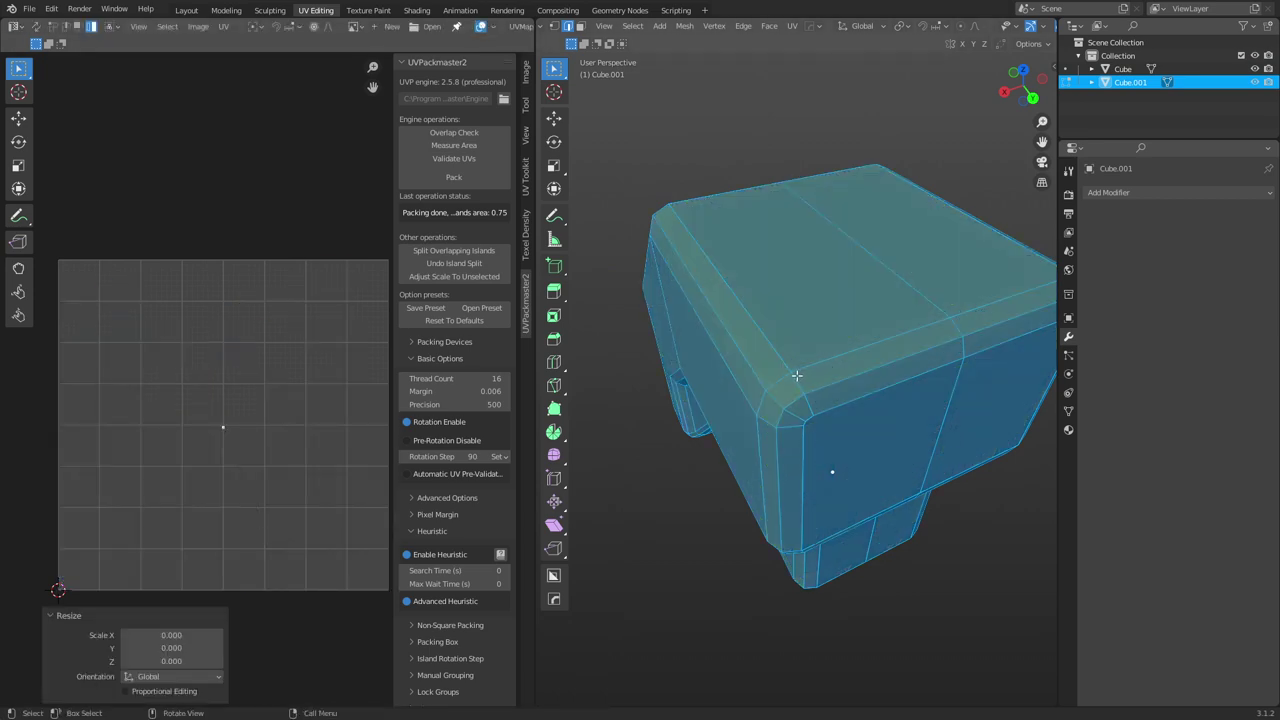
Step: Select the duplicate's top faces, bevel and large end faces in face mode and unwrap them without seams
{"action": "key", "text": "Tab"}
{"action": "left_click", "coordinate": [781, 311]}
{"action": "left_click", "coordinate": [900, 262], "text": "shift"}
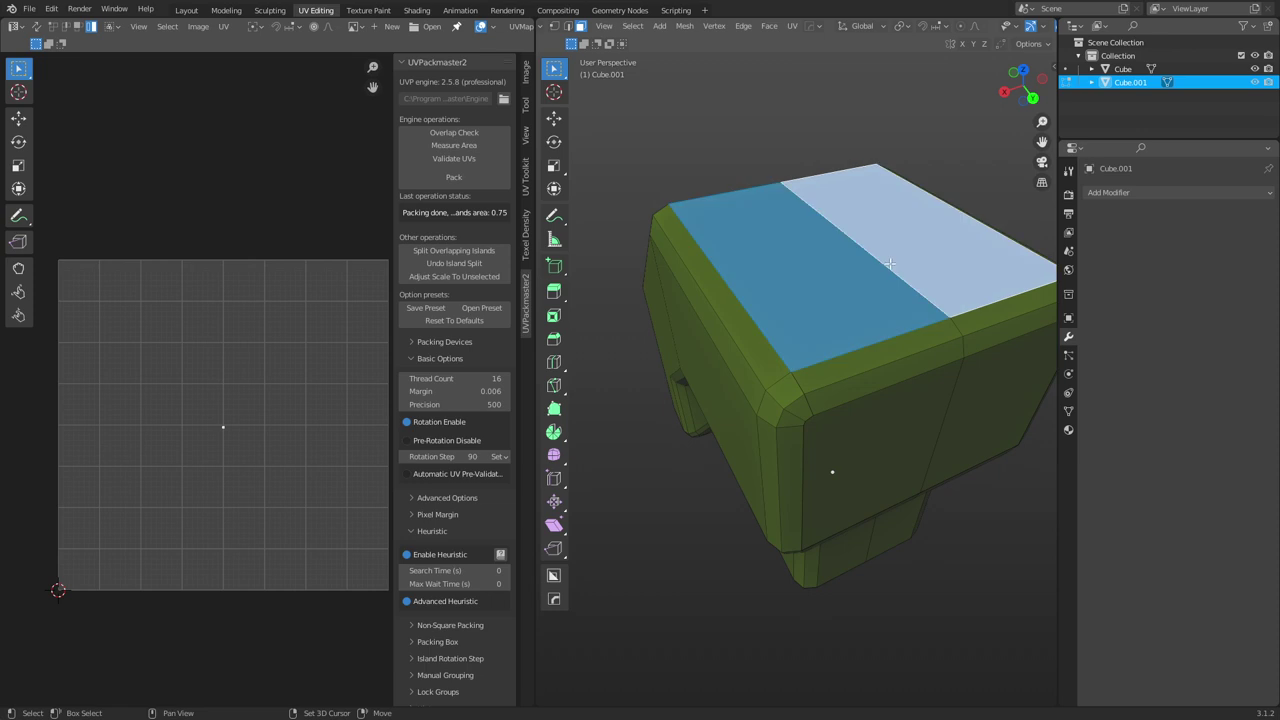
{"action": "left_click", "coordinate": [887, 438], "text": "ctrl+shift"}
{"action": "middle_click_drag", "start_coordinate": [887, 437], "coordinate": [883, 397]}
{"action": "key", "text": "u"}
{"action": "left_click", "coordinate": [889, 391]}
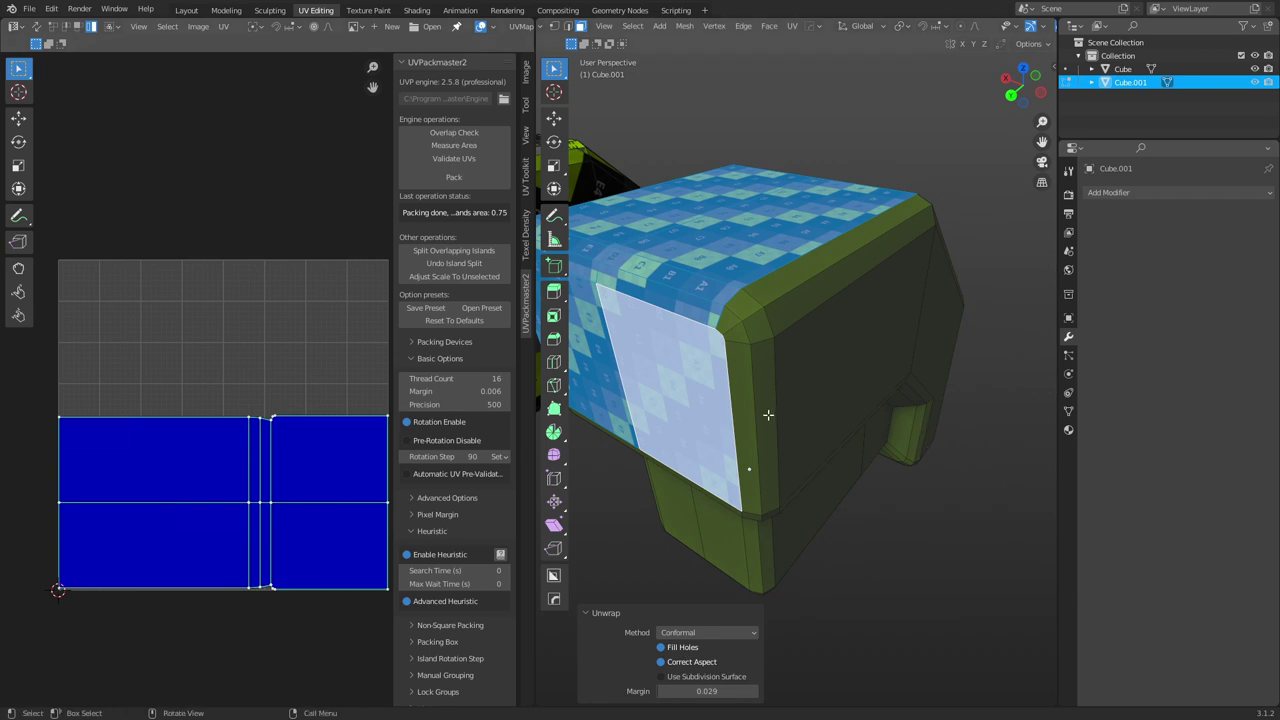
{"action": "middle_click_drag", "start_coordinate": [922, 432], "coordinate": [883, 423]}
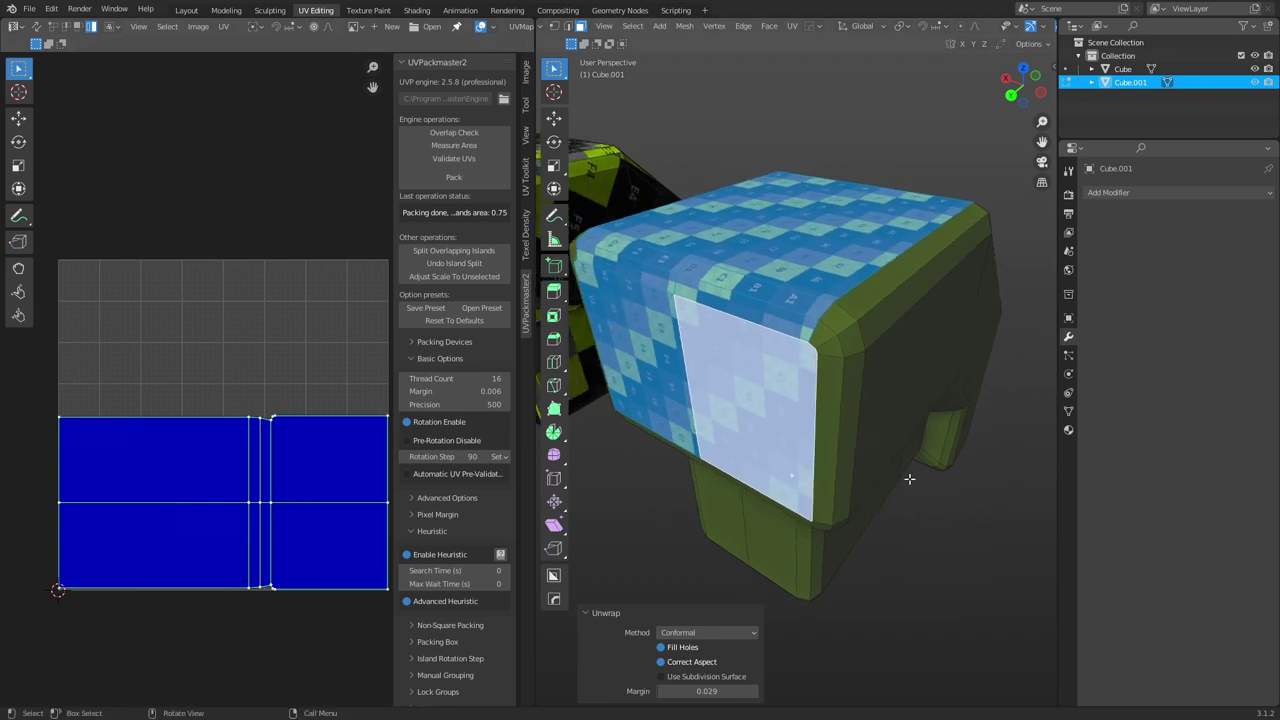
Step: Select every face of the duplicate and scale the new unwrap's UVs to 0 as well
{"action": "key", "text": "a"}
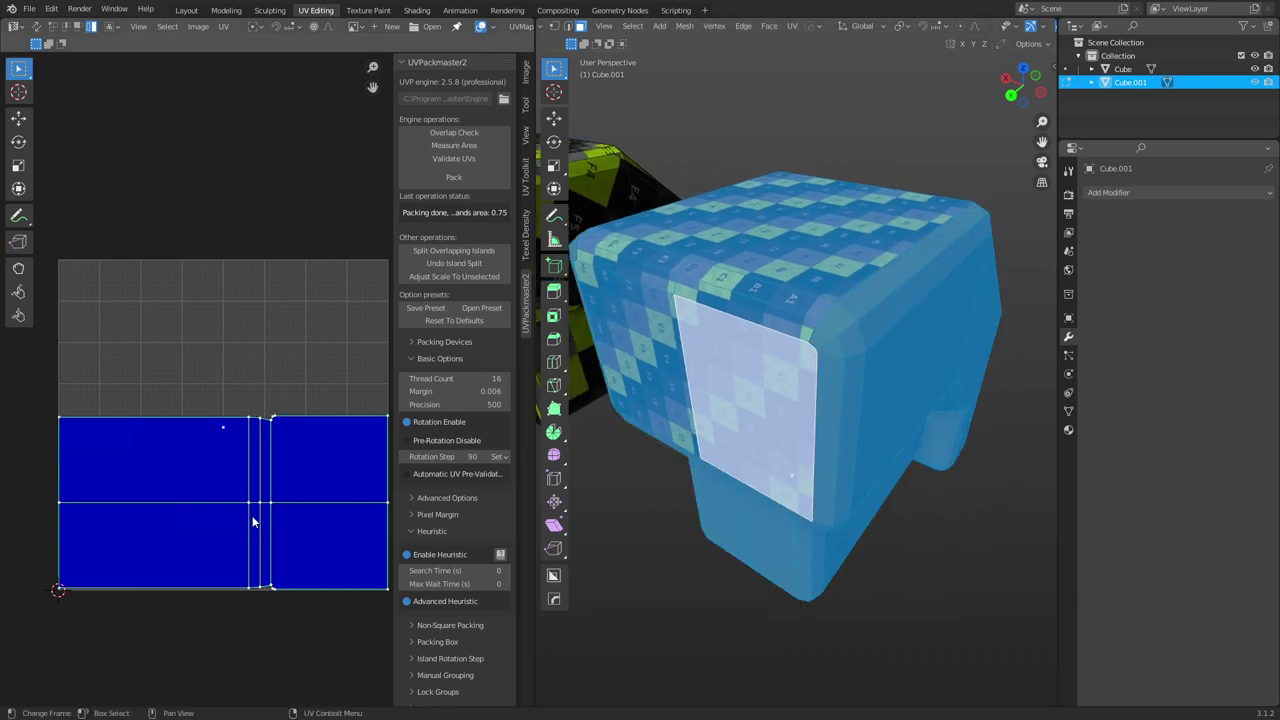
{"action": "key", "text": "s"}
{"action": "key", "text": "0"}
{"action": "key", "text": "Return"}
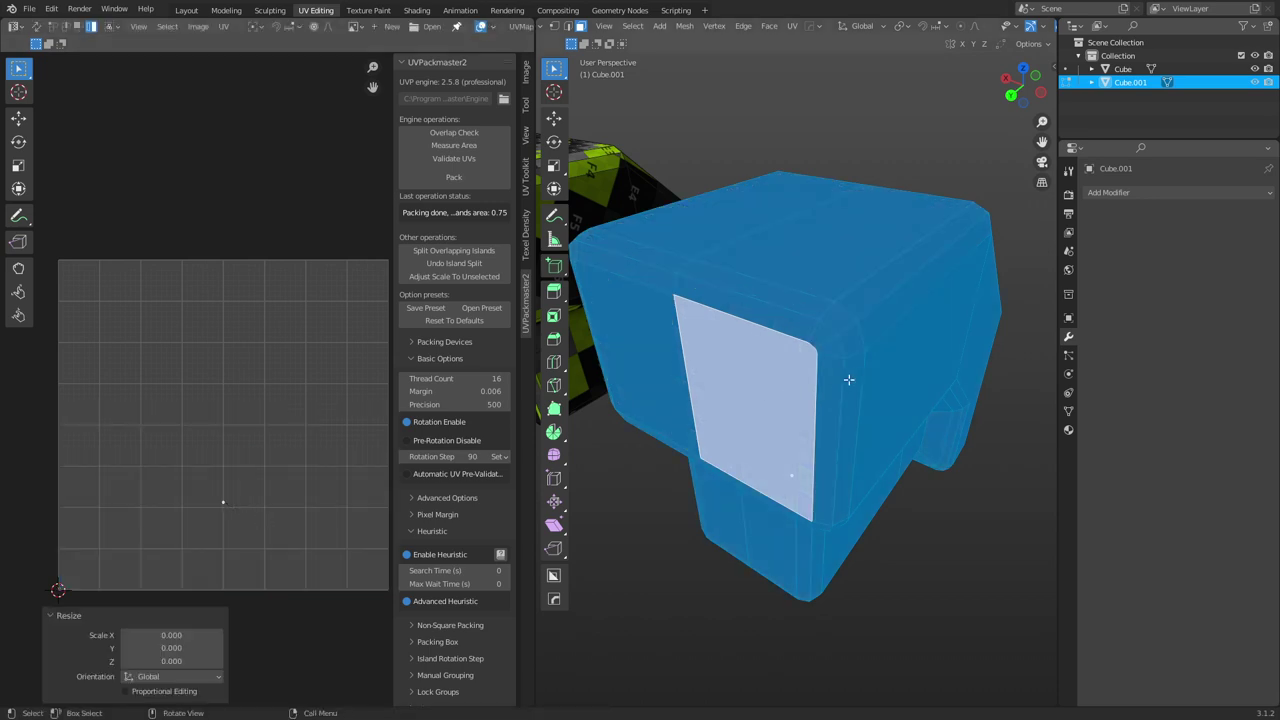
Step: Apply Smart UV Project to all faces of the duplicate with a 66° angle limit and an island margin of 0.030
{"action": "key", "text": "u"}
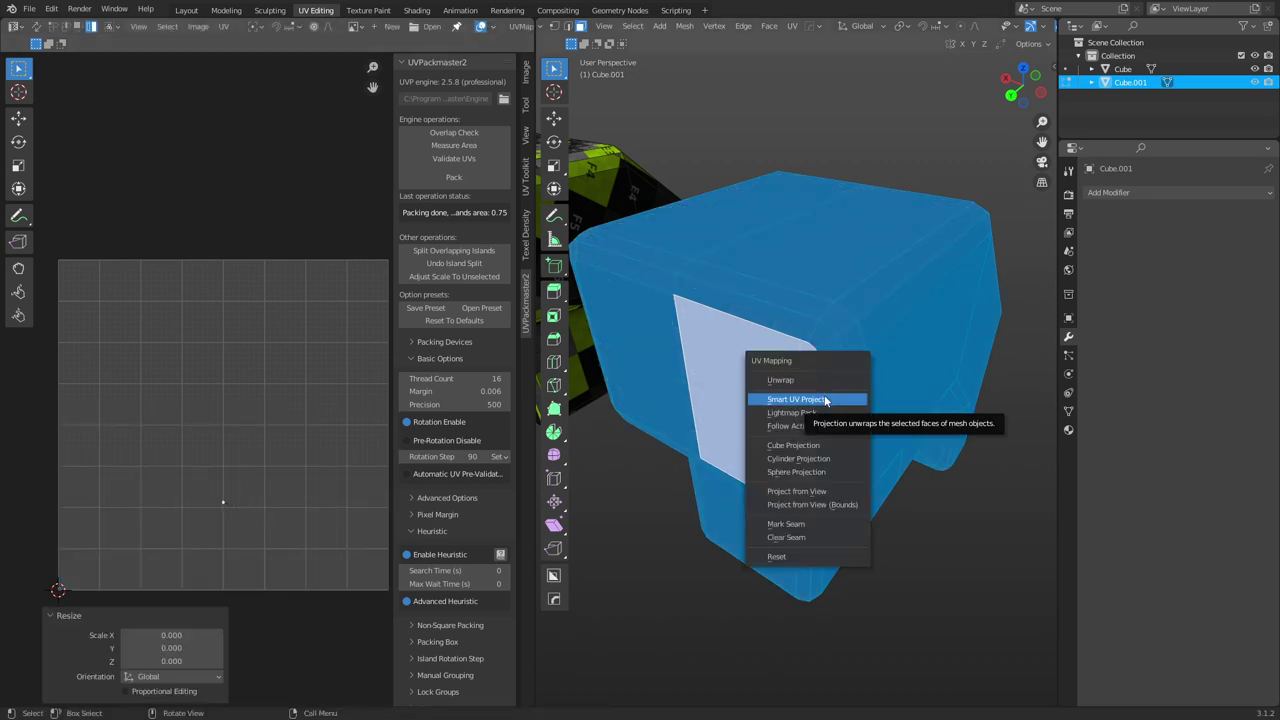
{"action": "left_click", "coordinate": [826, 400]}
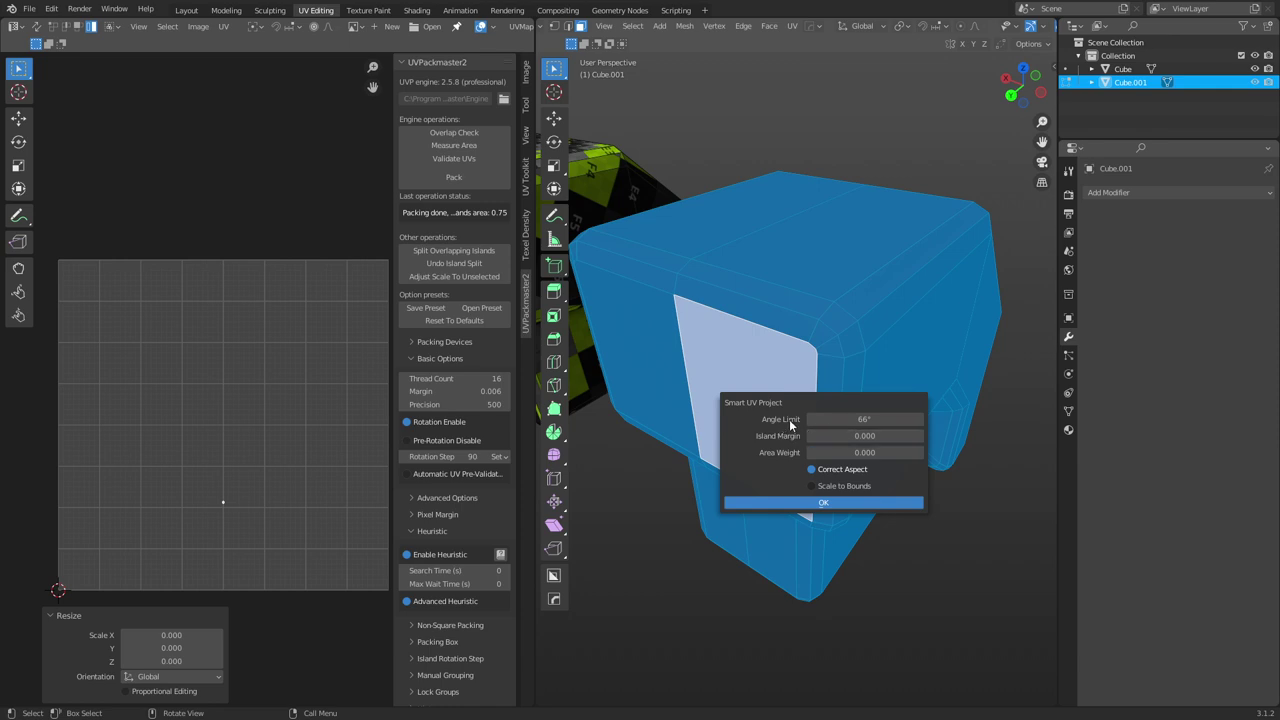
{"action": "left_click", "coordinate": [840, 503]}
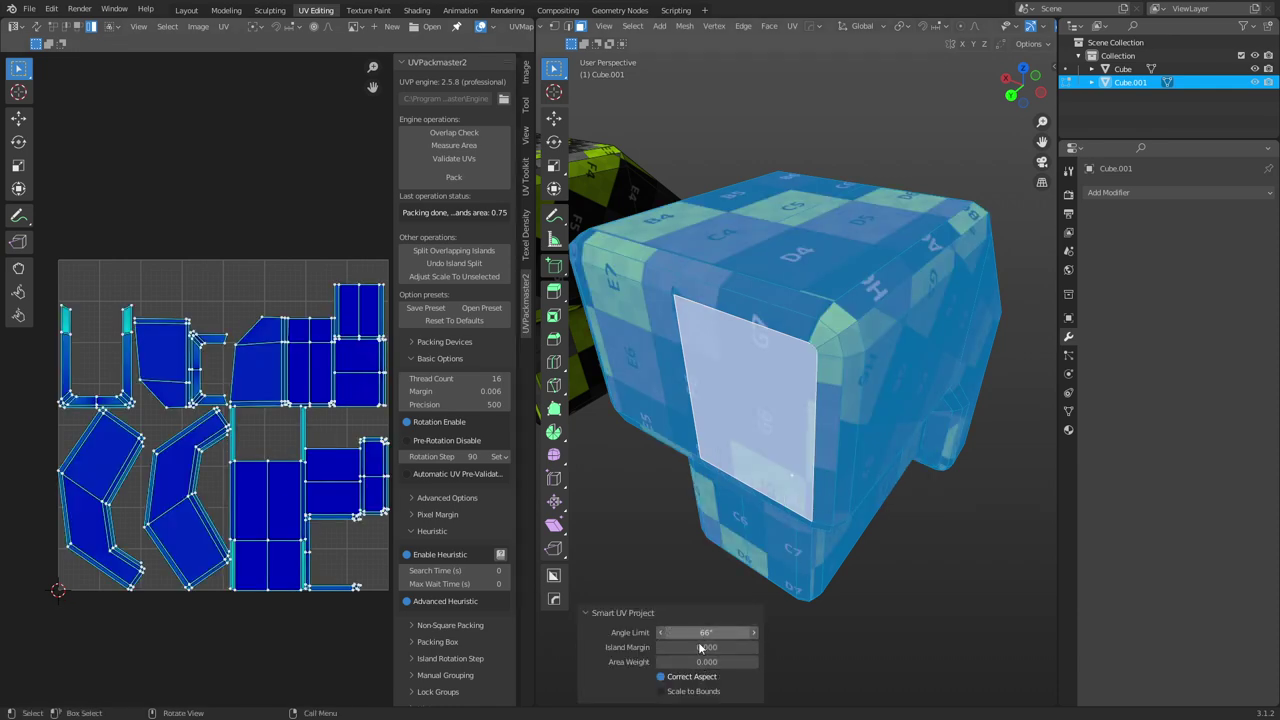
{"action": "left_click_drag", "start_coordinate": [706, 647], "coordinate": [736, 647]}
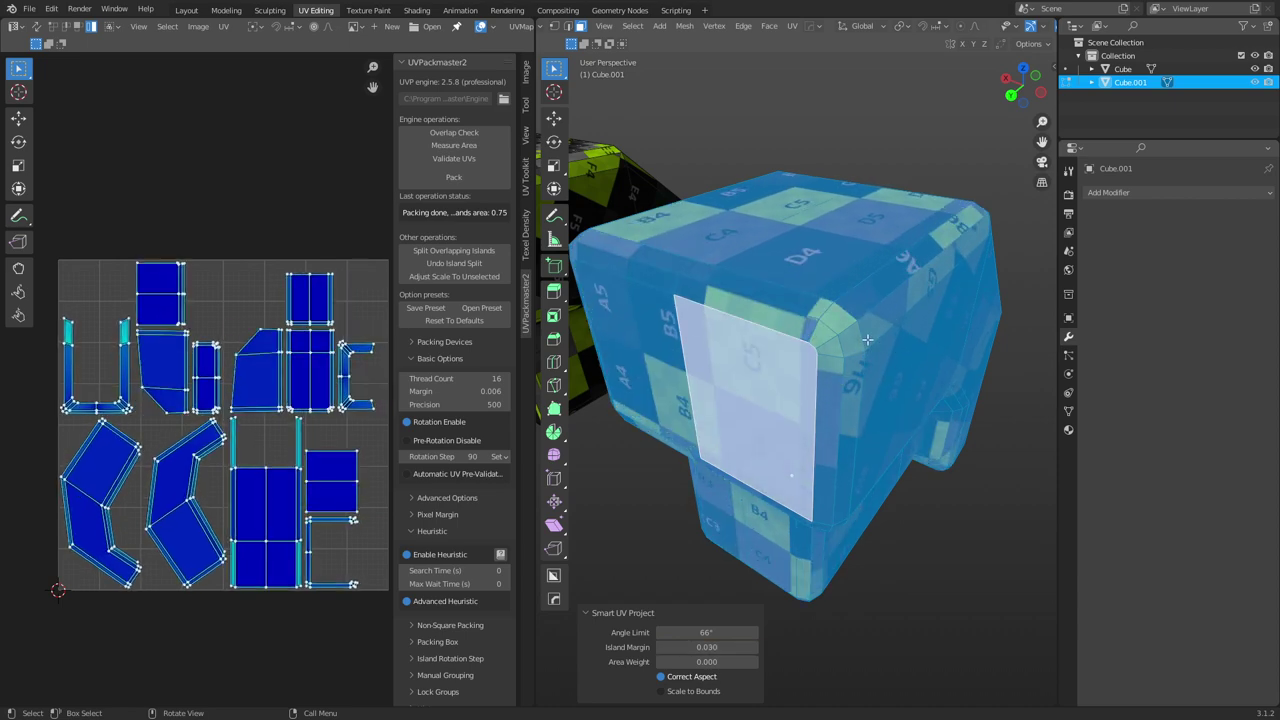
{"action": "middle_click_drag", "start_coordinate": [868, 341], "coordinate": [849, 340]}
{"action": "key", "text": "ctrl+Tab"}
{"action": "left_click", "coordinate": [762, 341]}
{"action": "middle_click_drag", "start_coordinate": [890, 470], "coordinate": [715, 378]}
{"action": "key", "text": "ctrl+Tab"}
{"action": "left_click", "coordinate": [764, 371]}
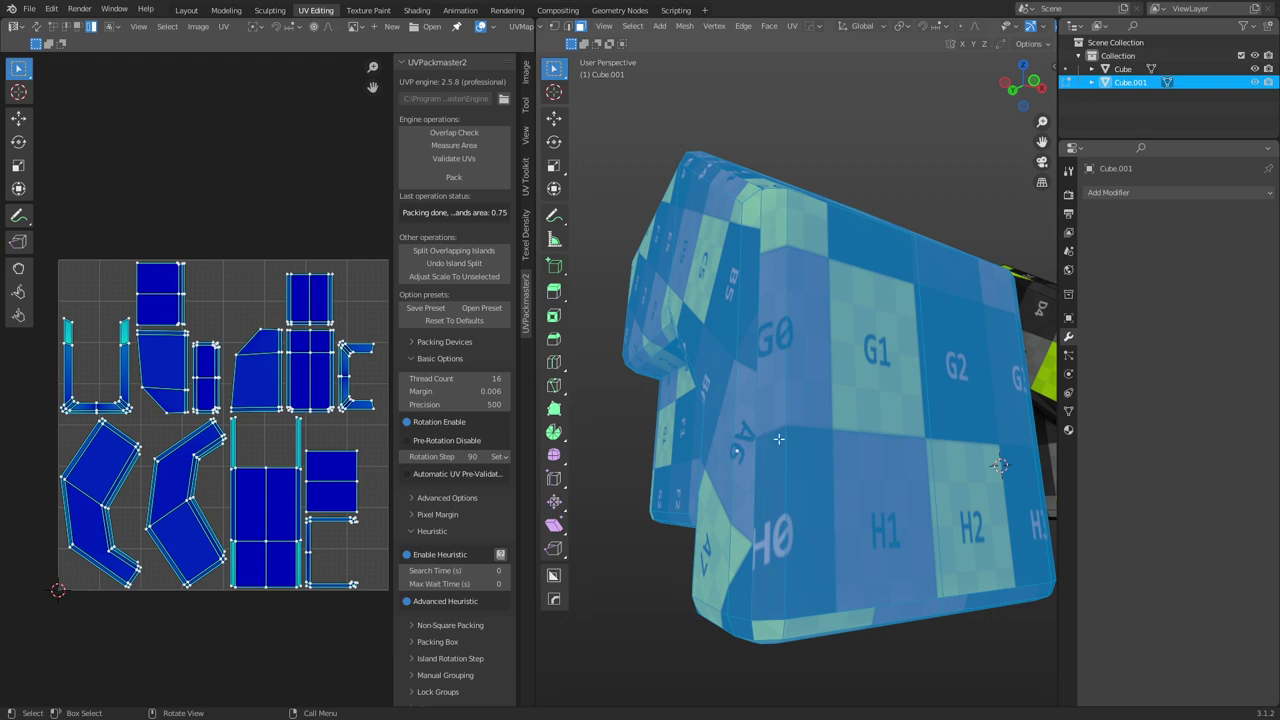
Step: Return to Object Mode, delete the duplicate and select the original block
{"action": "key", "text": "ctrl+Tab"}
{"action": "left_click", "coordinate": [674, 443]}
{"action": "middle_click_drag", "start_coordinate": [674, 443], "coordinate": [862, 430]}
{"action": "scroll", "coordinate": [829, 417], "scroll_direction": "down", "scroll_amount": 2}
{"action": "key", "text": "x"}
{"action": "left_click", "coordinate": [902, 410]}
{"action": "left_click", "coordinate": [657, 324]}
{"action": "key", "text": "grave"}
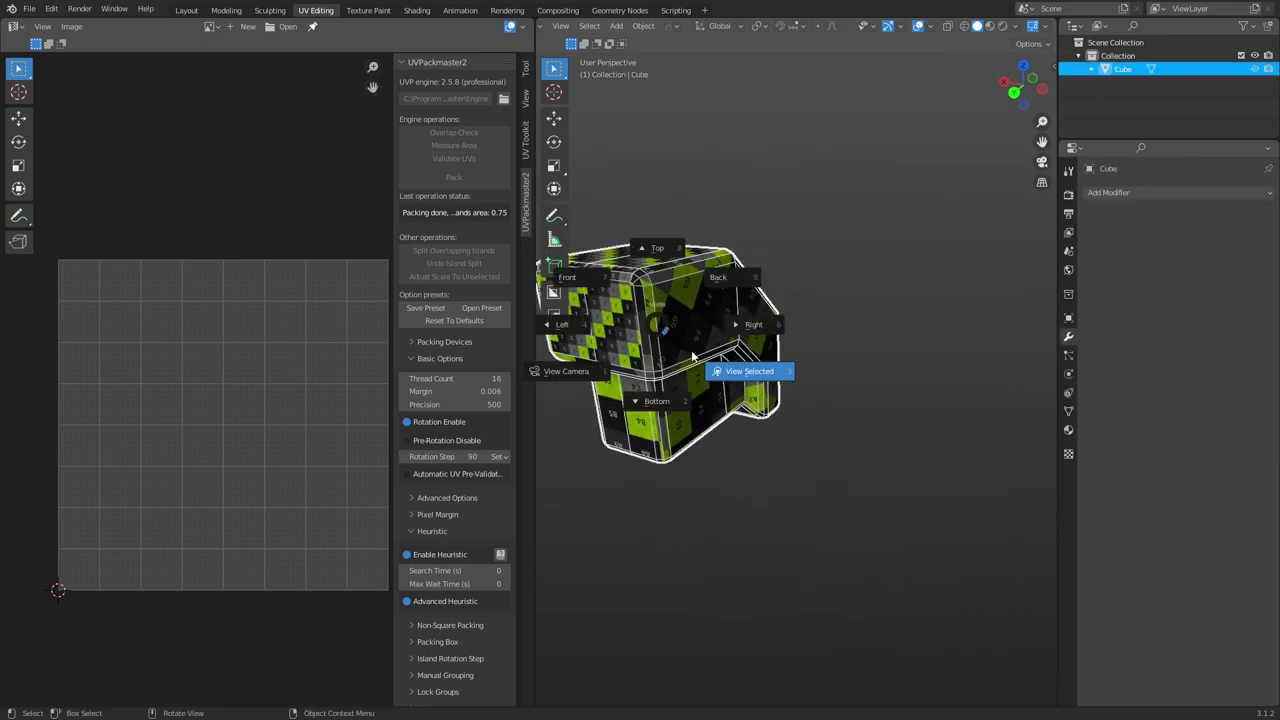